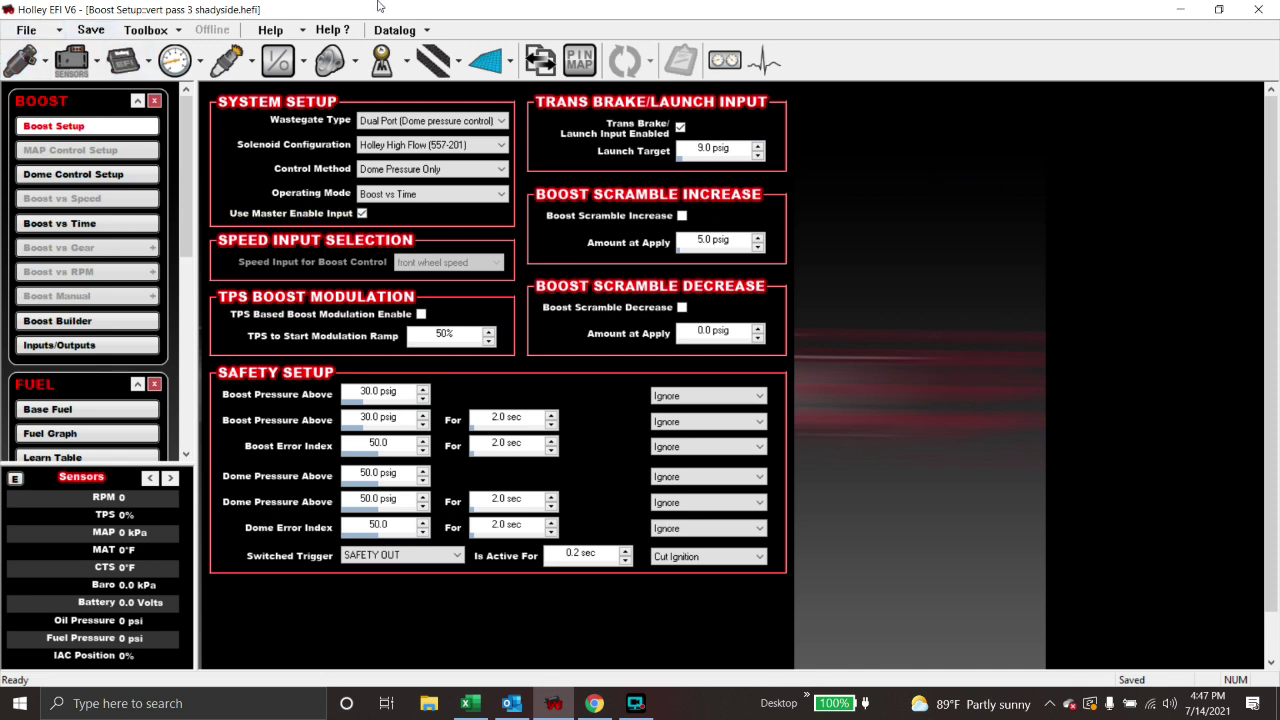
# Open the saved datalog 'vert ss pass 3.dl' from the Datalog menu
pyautogui.click(424, 31)
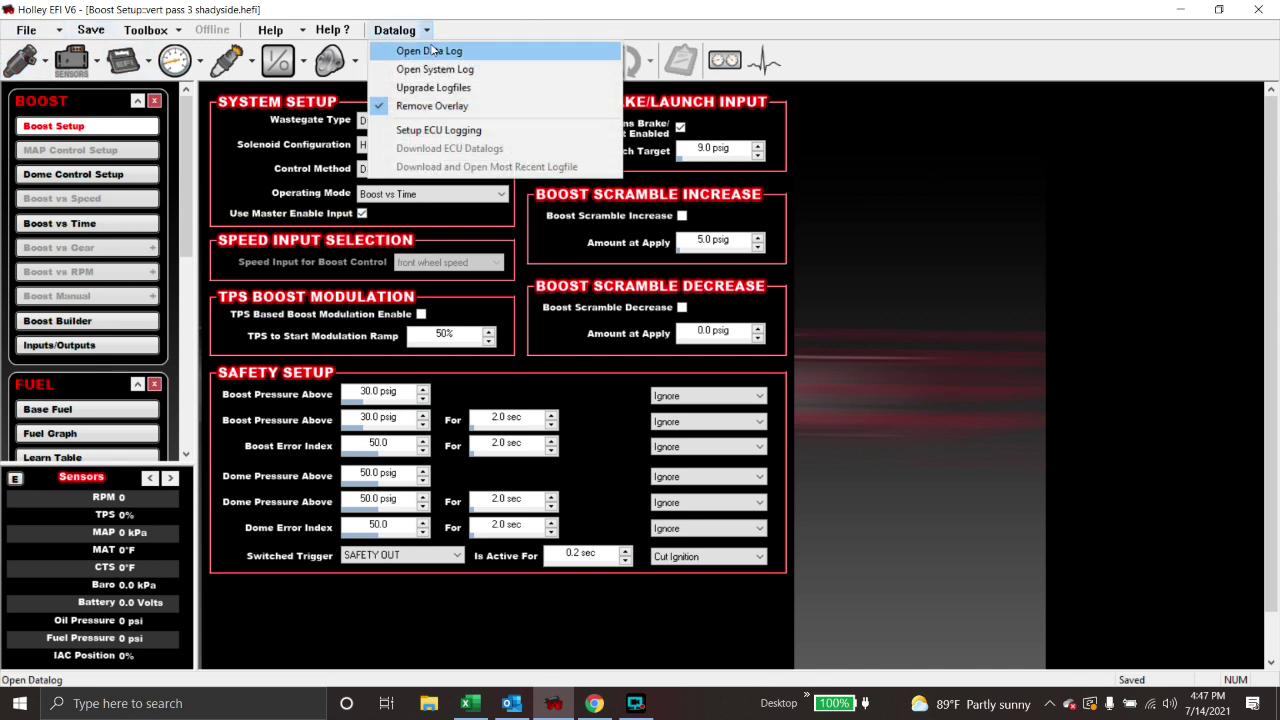
pyautogui.click(429, 50)
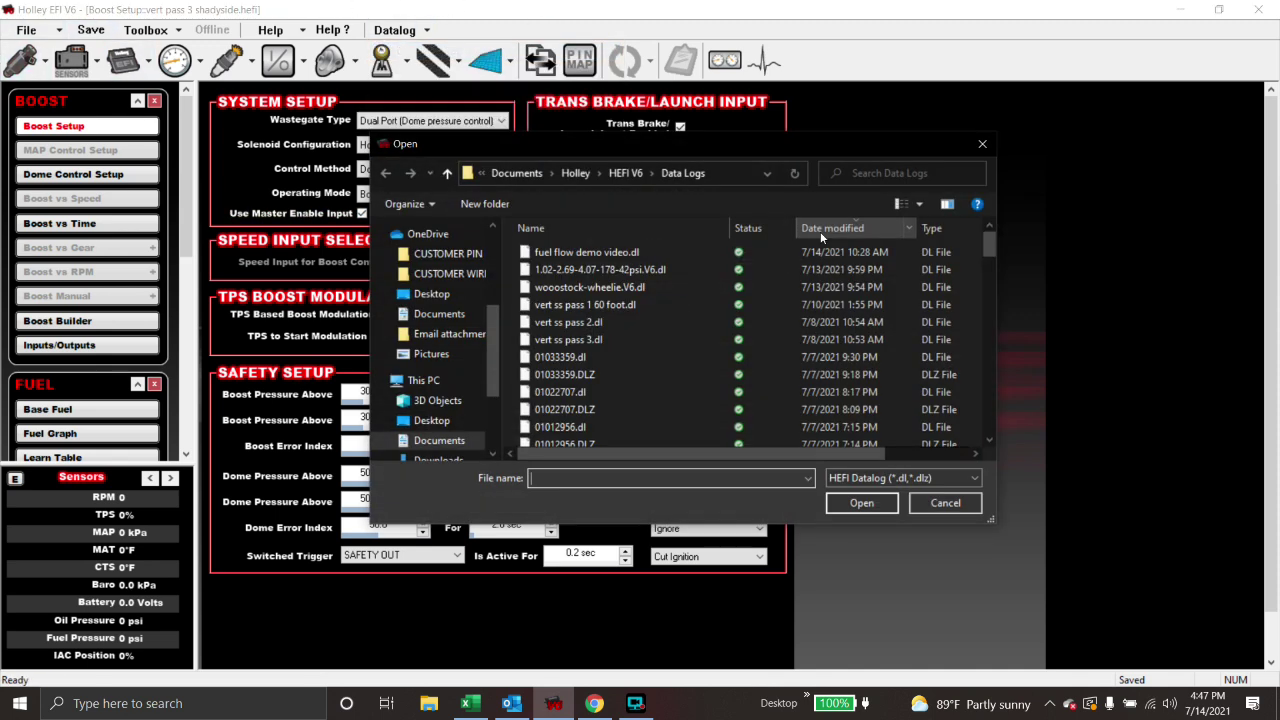
pyautogui.click(601, 340)
pyautogui.click(861, 502)
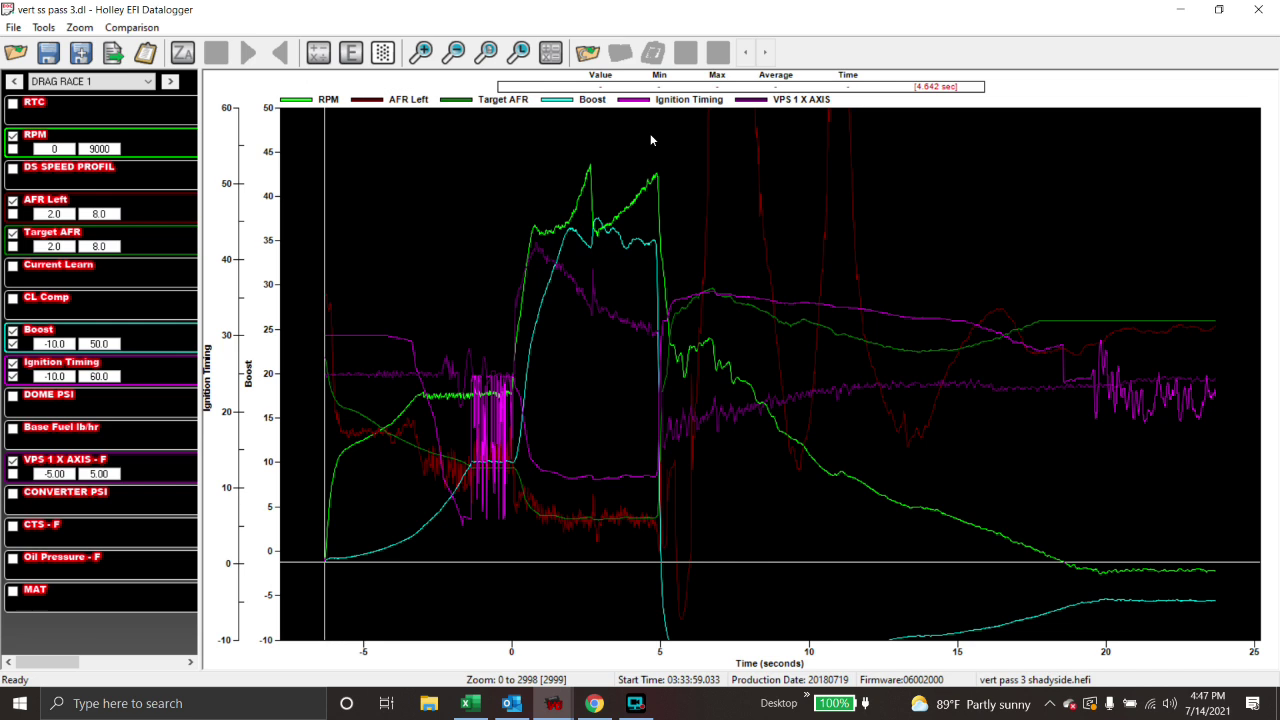
# Overlay 'vert ss pass 2.dl' as the comparison log
pyautogui.click(589, 56)
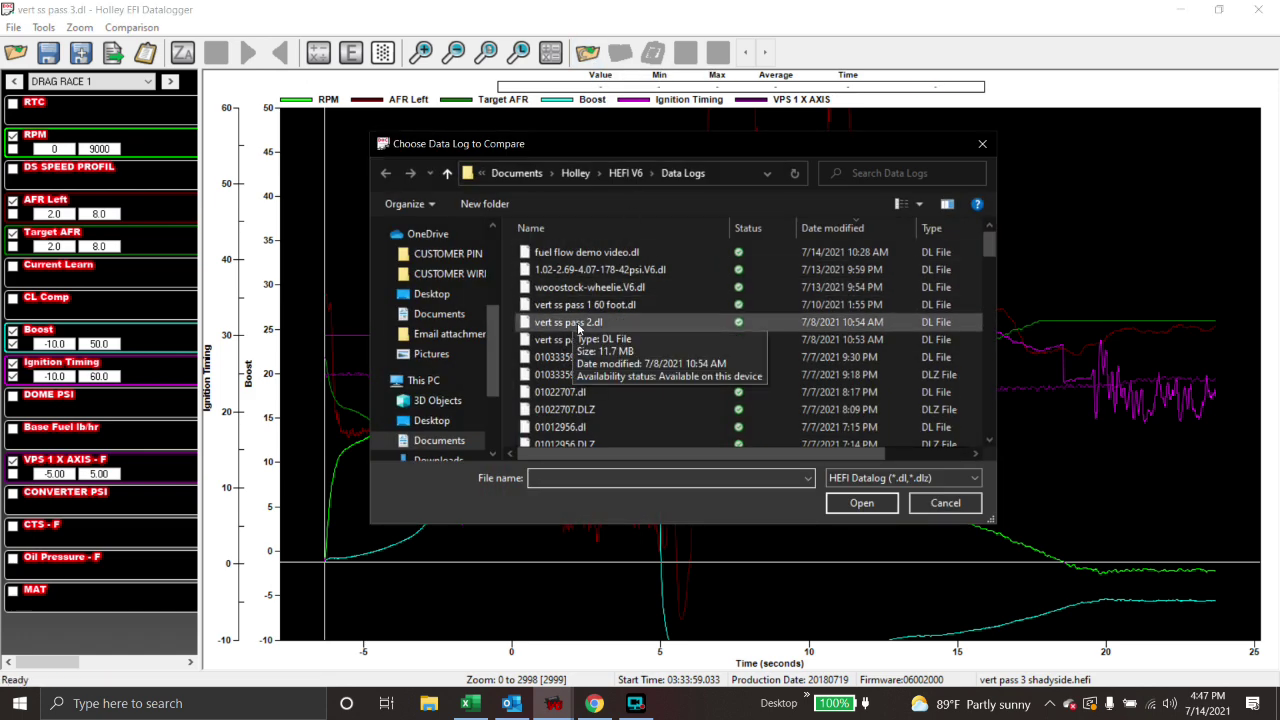
pyautogui.click(573, 322)
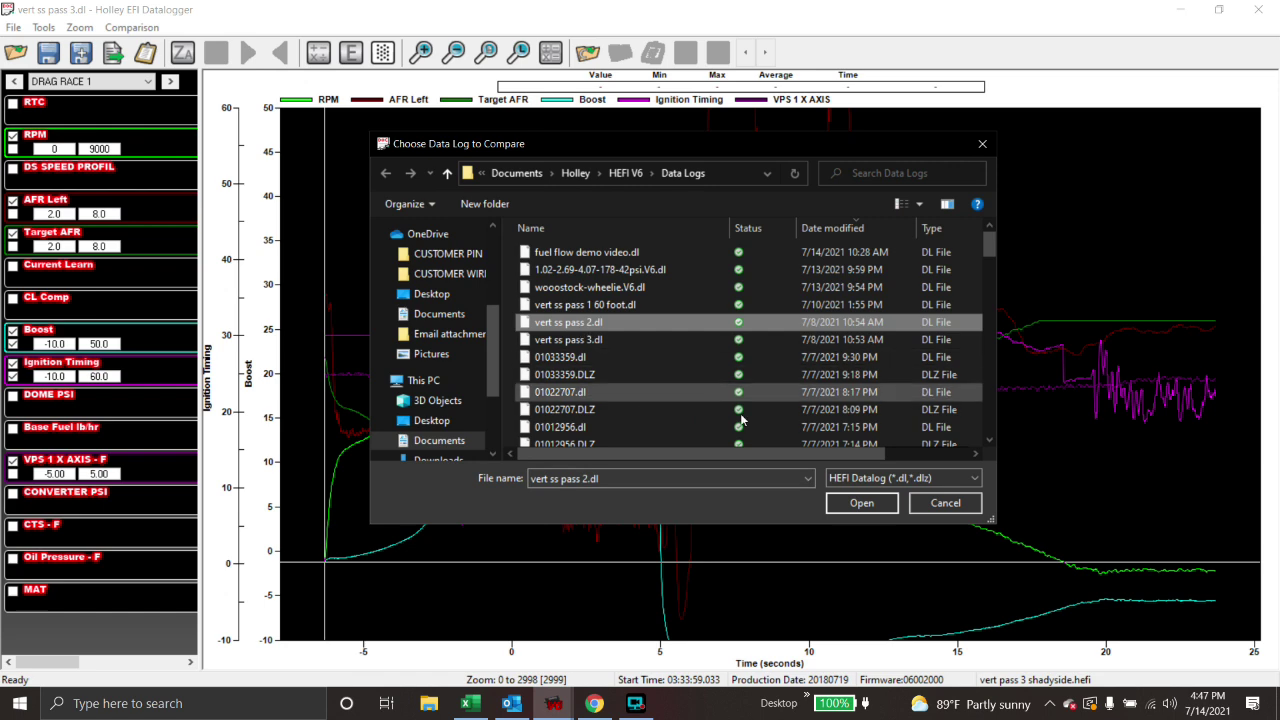
pyautogui.click(860, 503)
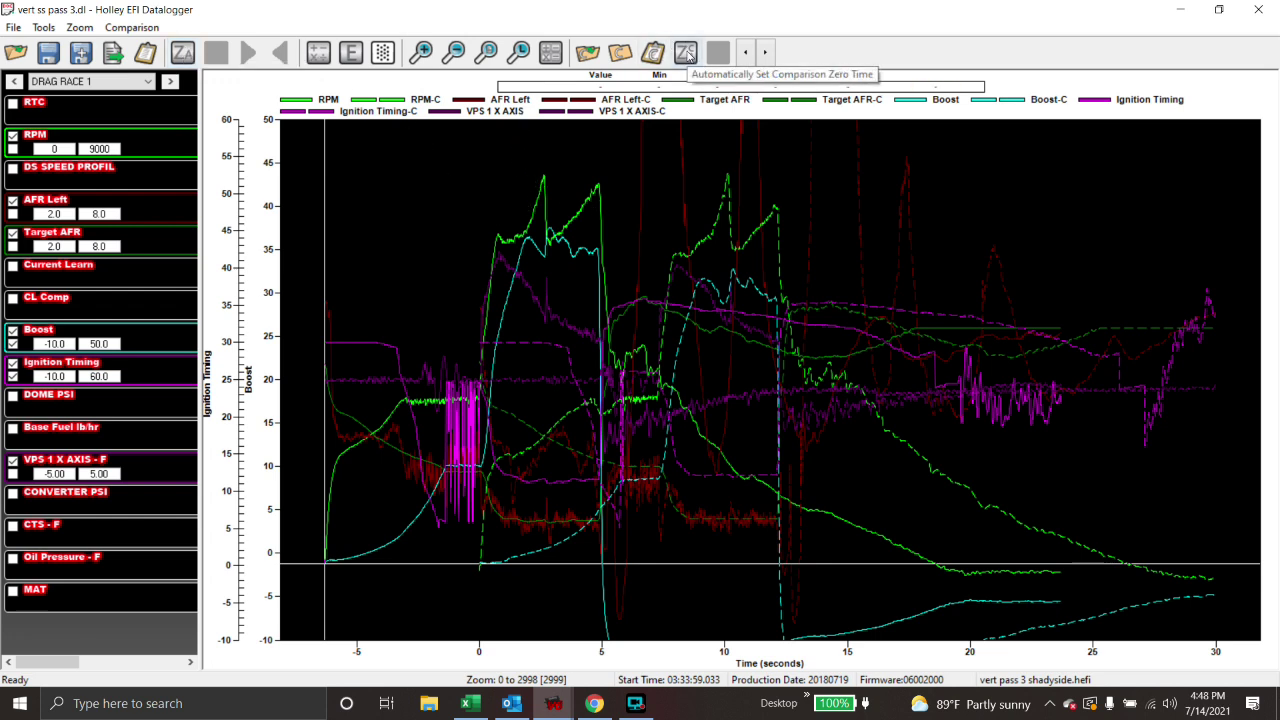
# Auto-zero both logs where Boost Time exceeds 0.00 sec
pyautogui.click(686, 53)
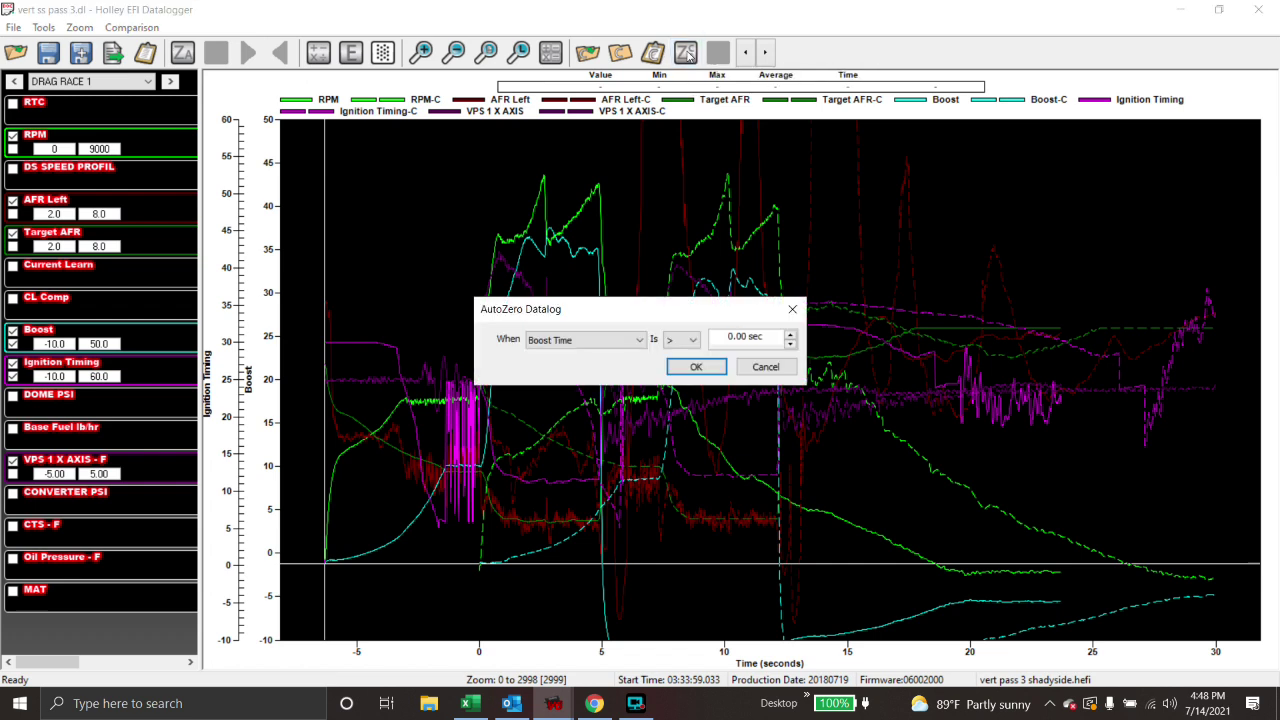
pyautogui.click(731, 341)
pyautogui.click(695, 368)
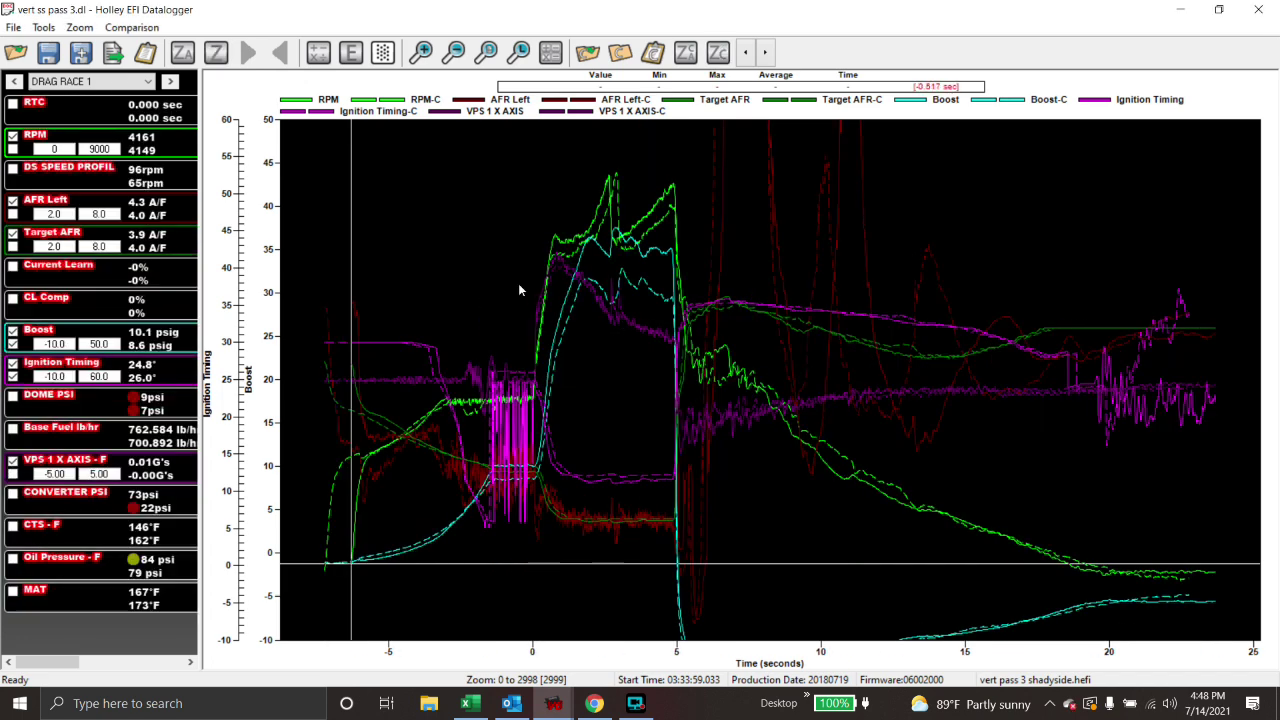
# Zoom into the 0–5 s launch stretch, set the cursor at 0.000 sec, and hide Ignition Timing
pyautogui.moveTo(525, 284); pyautogui.dragTo(686, 293)
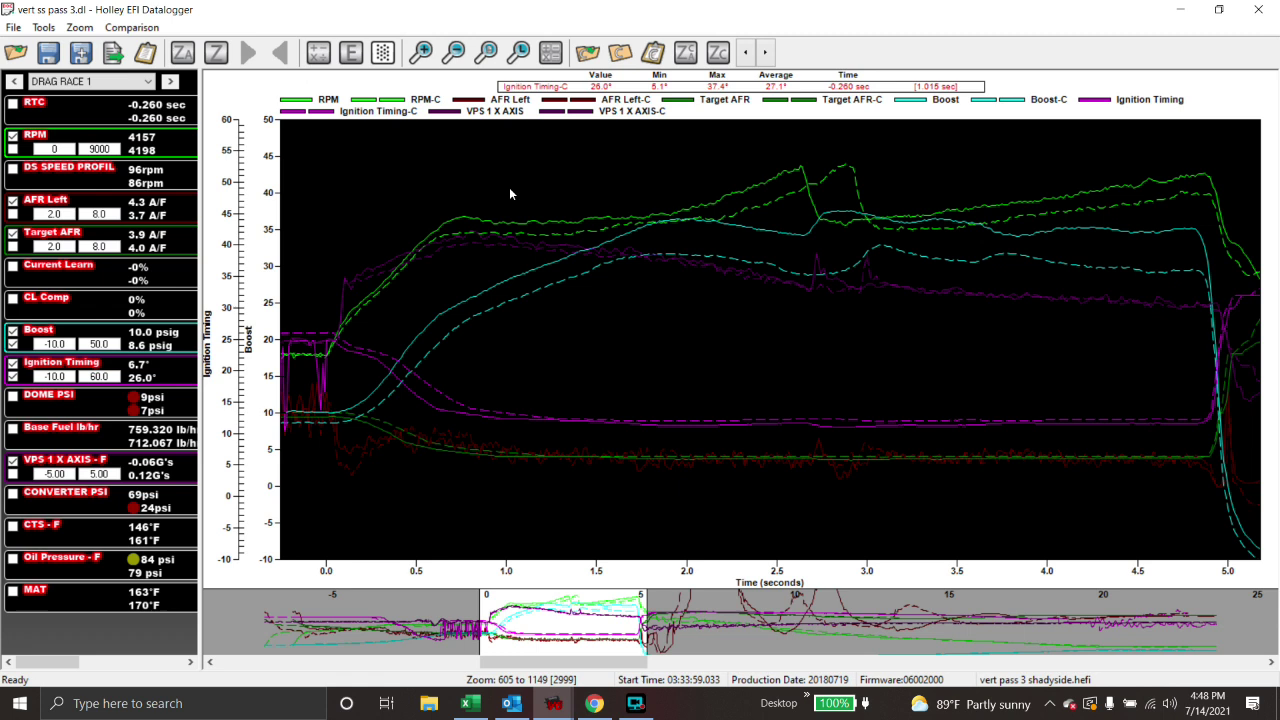
pyautogui.moveTo(289, 260); pyautogui.dragTo(303, 261)
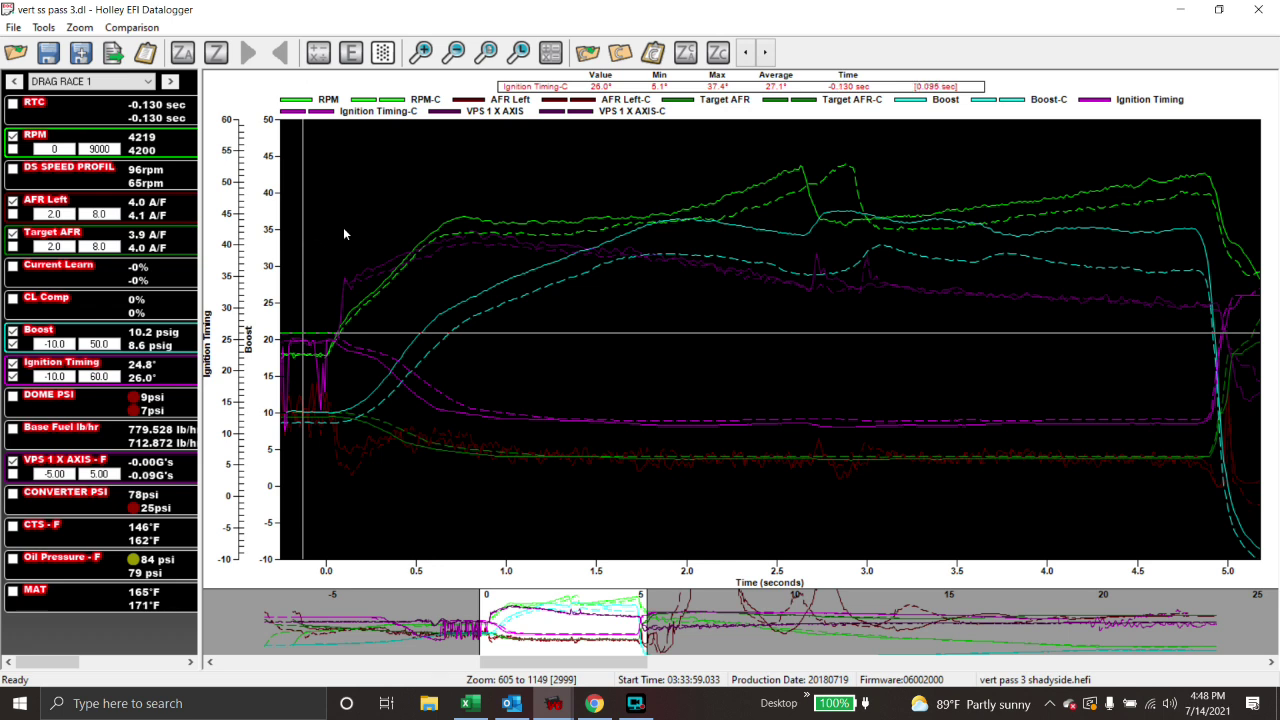
pyautogui.click(325, 301)
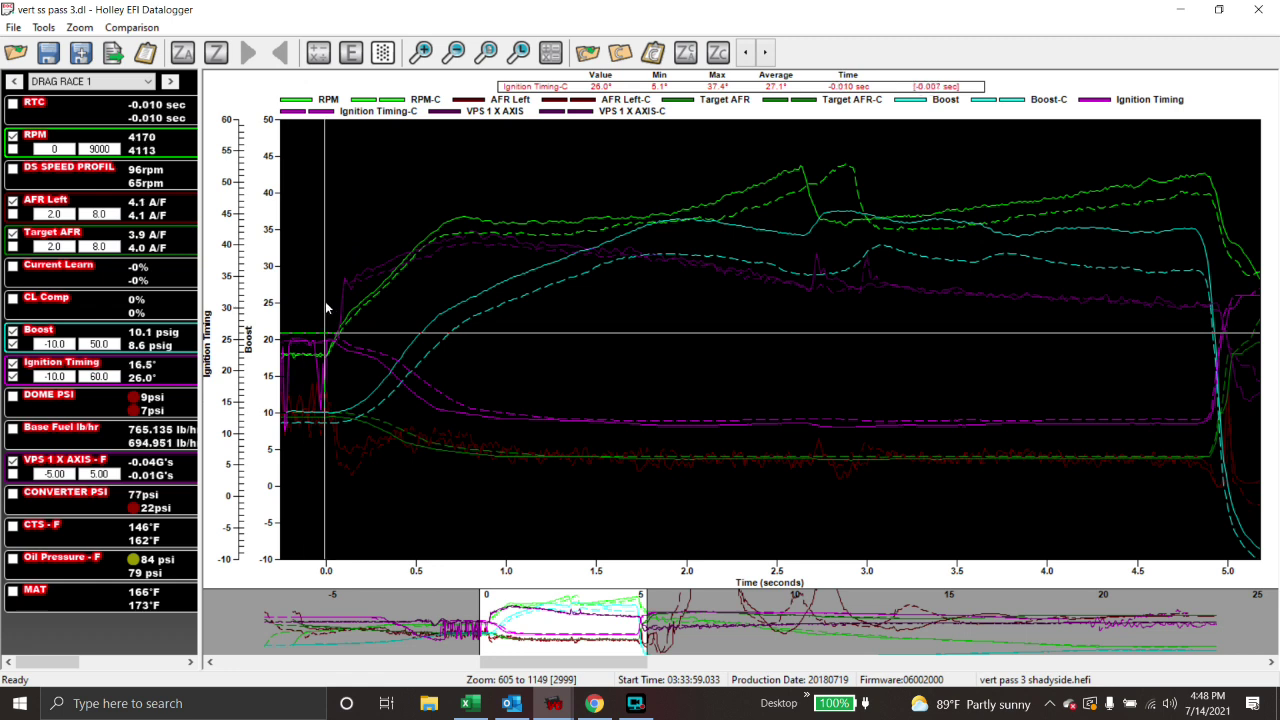
pyautogui.press('Right')
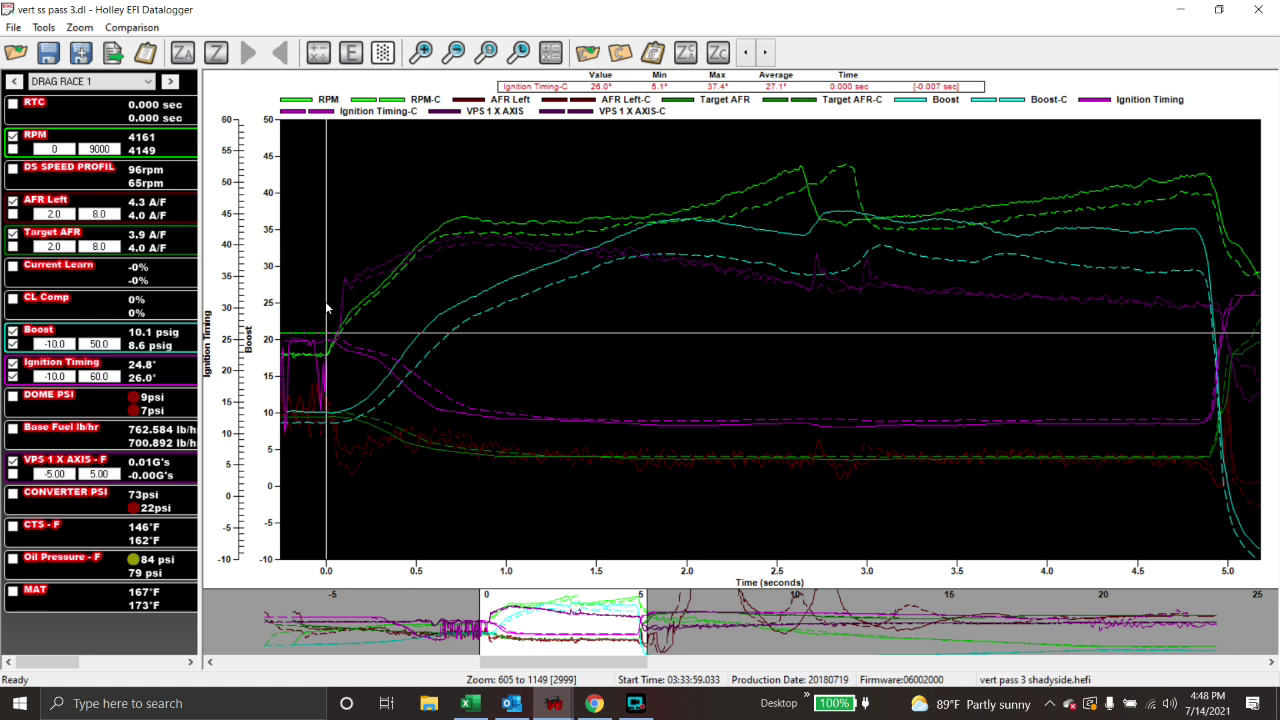
pyautogui.click(13, 366)
# Hide the Boost, AFR Left and Target AFR channels
pyautogui.click(12, 333)
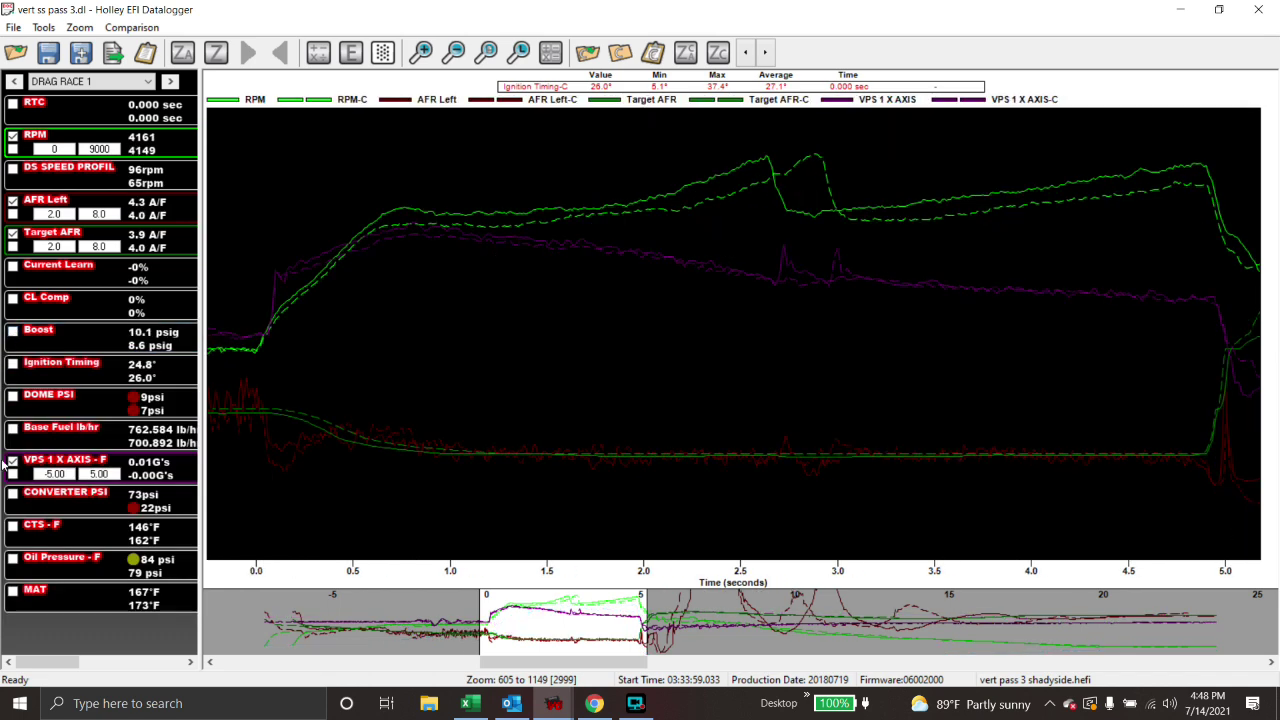
pyautogui.click(13, 201)
pyautogui.click(13, 234)
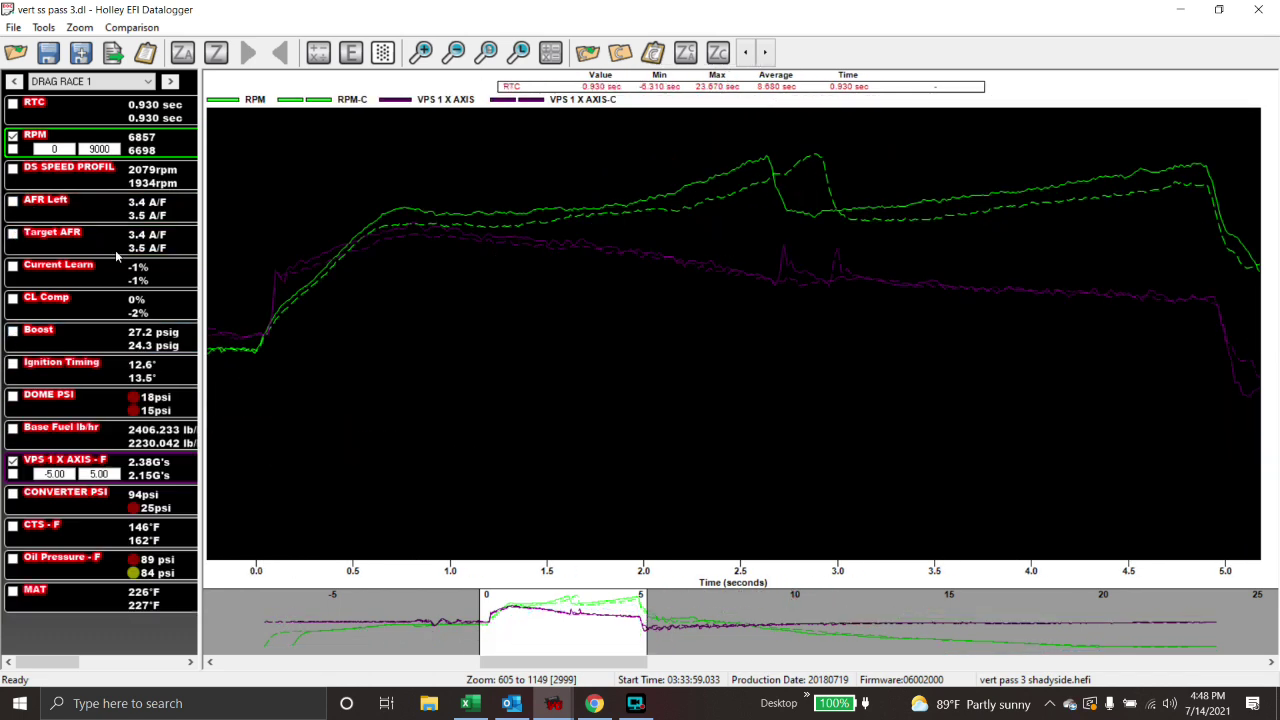
# Step the time marker from just before launch through 0.000, 0.050 and 0.070 sec
pyautogui.click(249, 308)
pyautogui.press('Right')
pyautogui.press('Right')
pyautogui.press('Right')
pyautogui.press('Right')
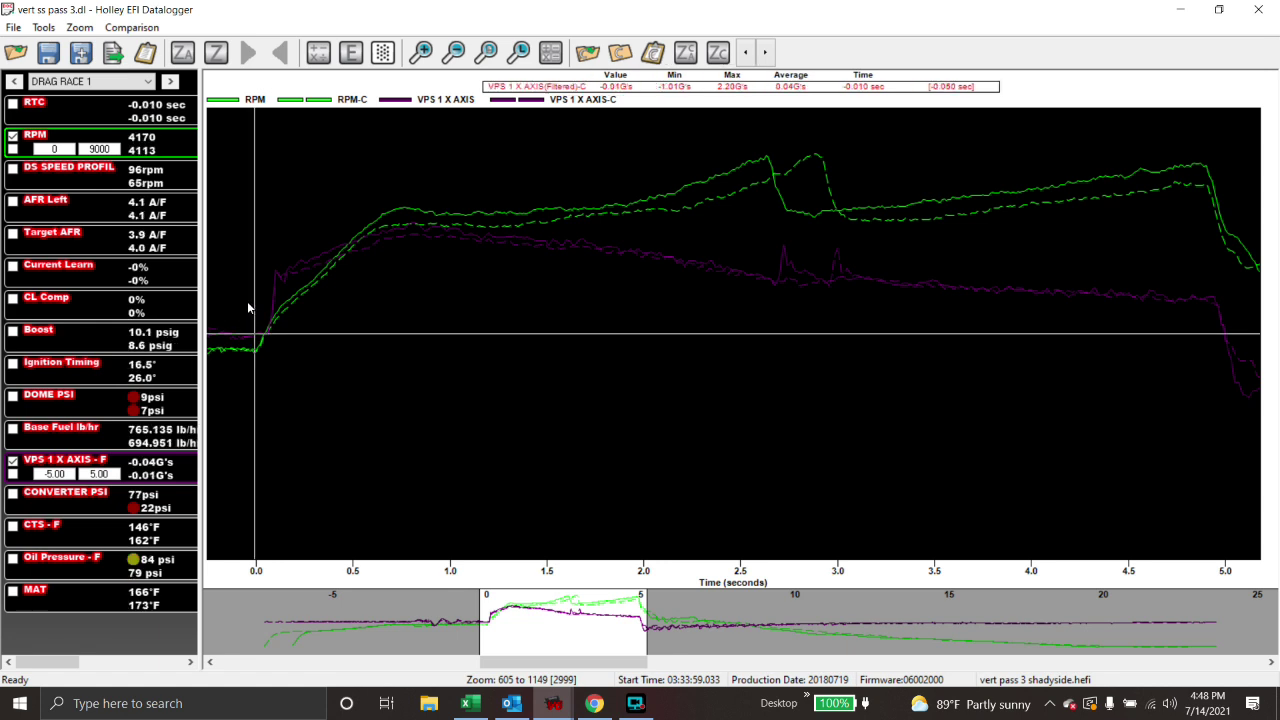
pyautogui.press('Right')
pyautogui.press('Right')
pyautogui.press('Right')
pyautogui.press('Right')
pyautogui.press('Right')
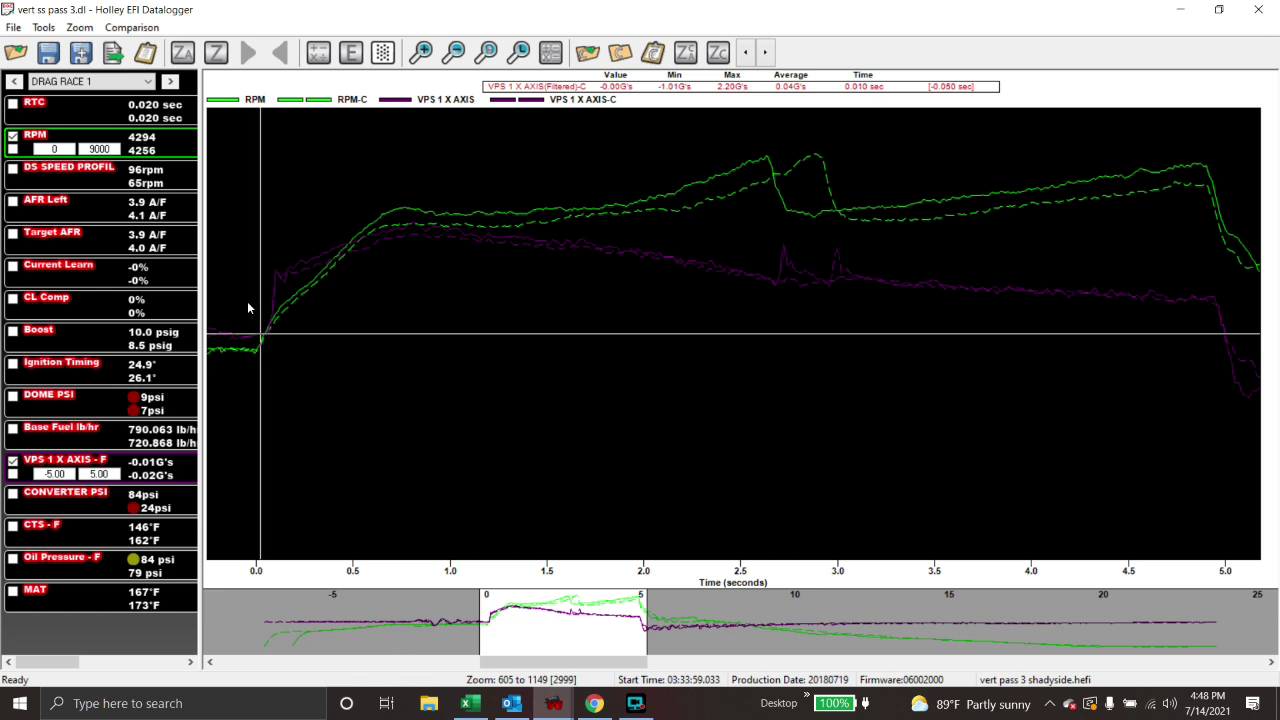
pyautogui.press('Right')
pyautogui.press('Right')
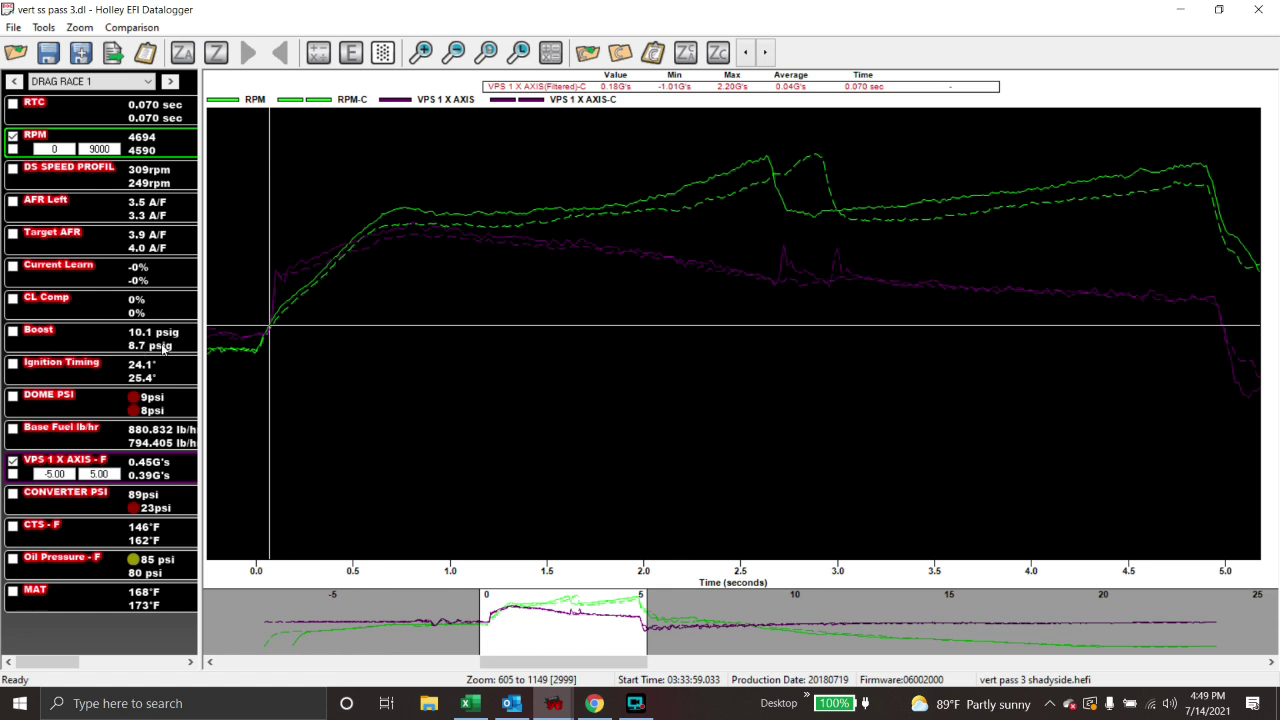
# Read RPM and VPS values at points from -0.080 to 0.100 sec around launch
pyautogui.click(243, 312)
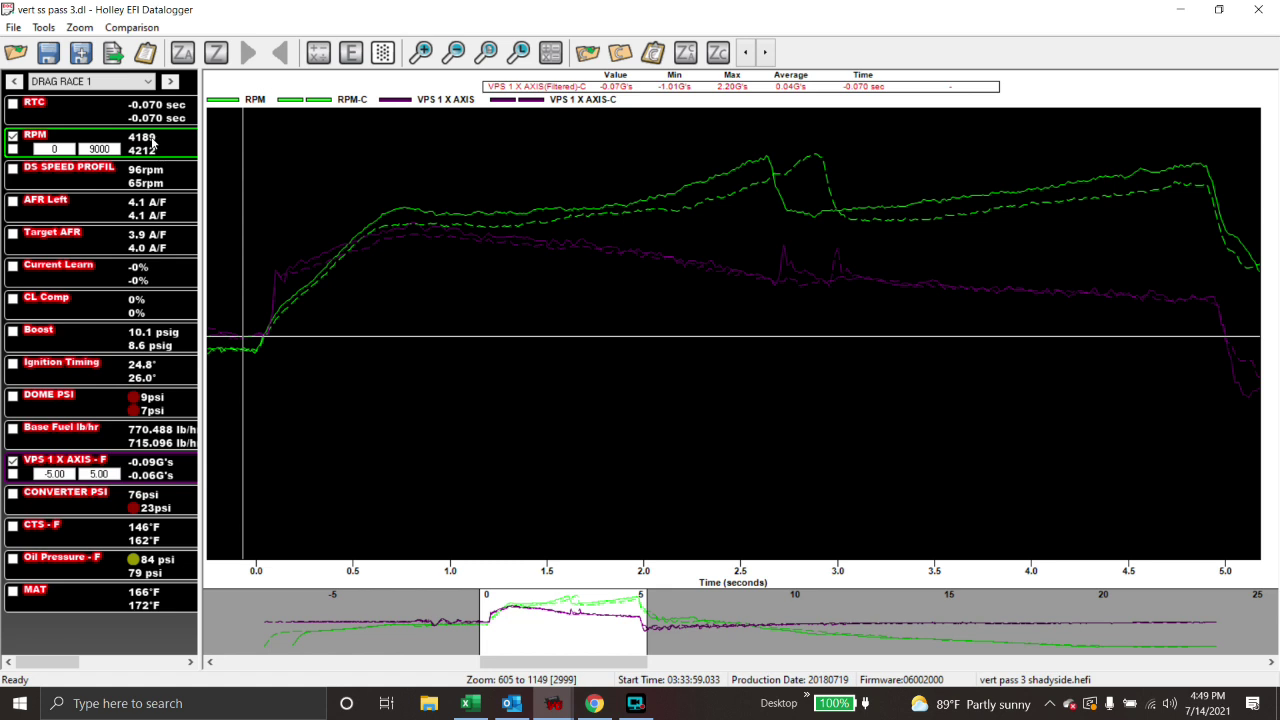
pyautogui.click(257, 319)
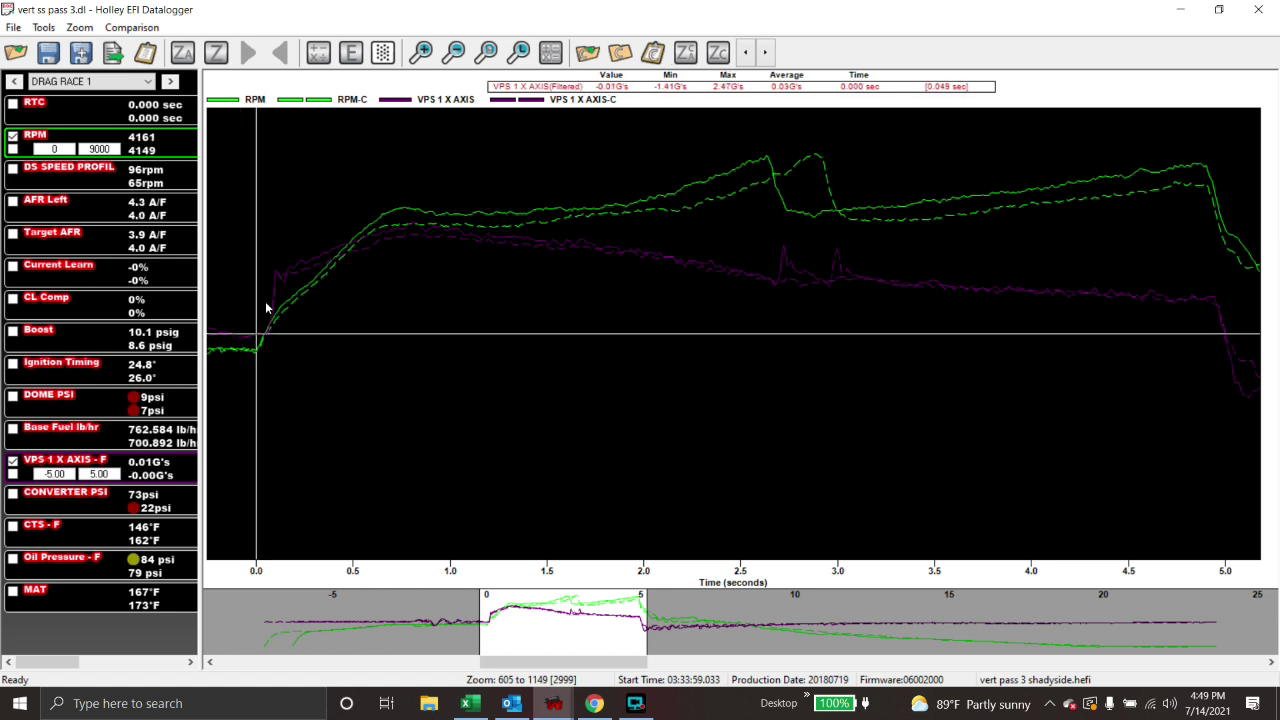
pyautogui.click(266, 308)
pyautogui.click(252, 309)
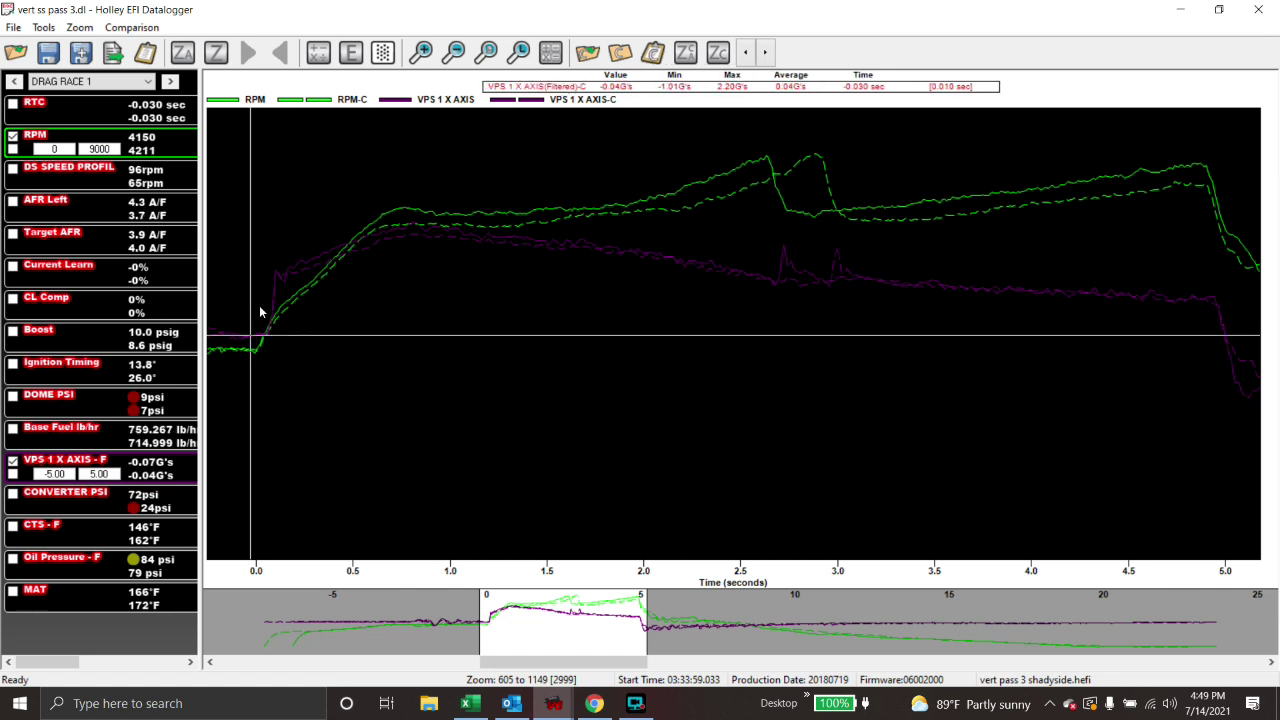
pyautogui.click(257, 308)
pyautogui.click(241, 304)
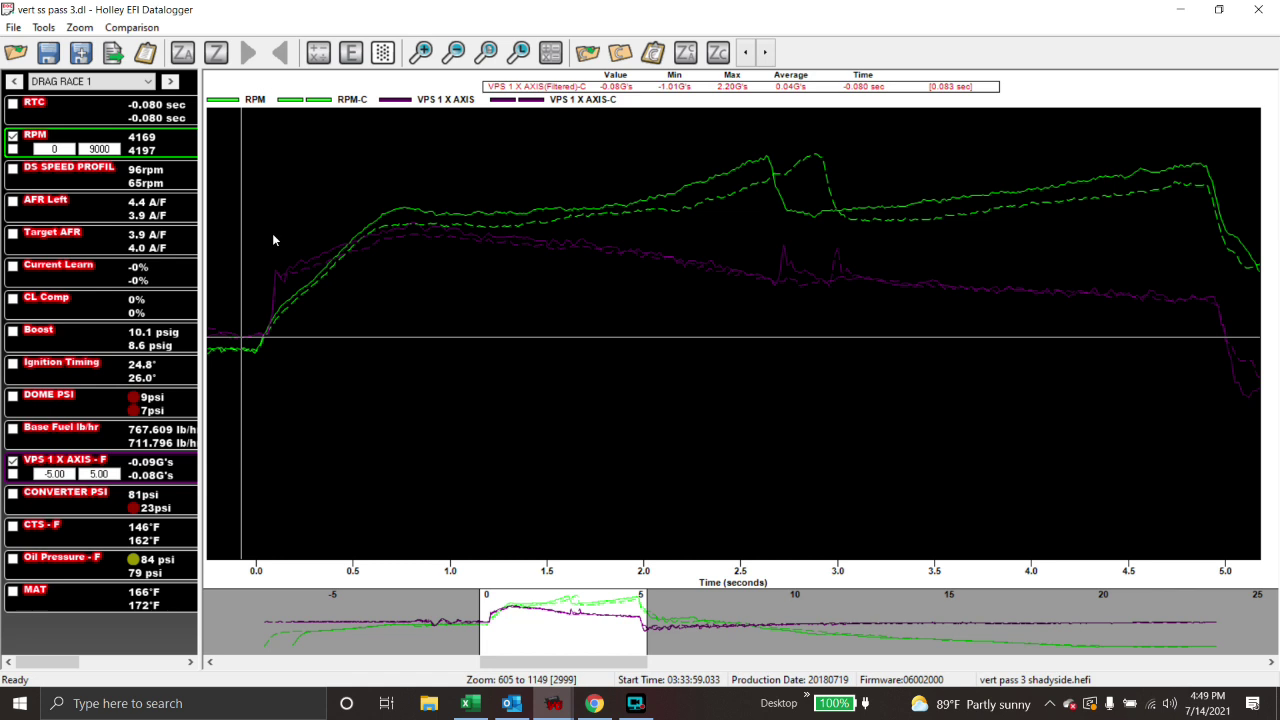
pyautogui.click(266, 273)
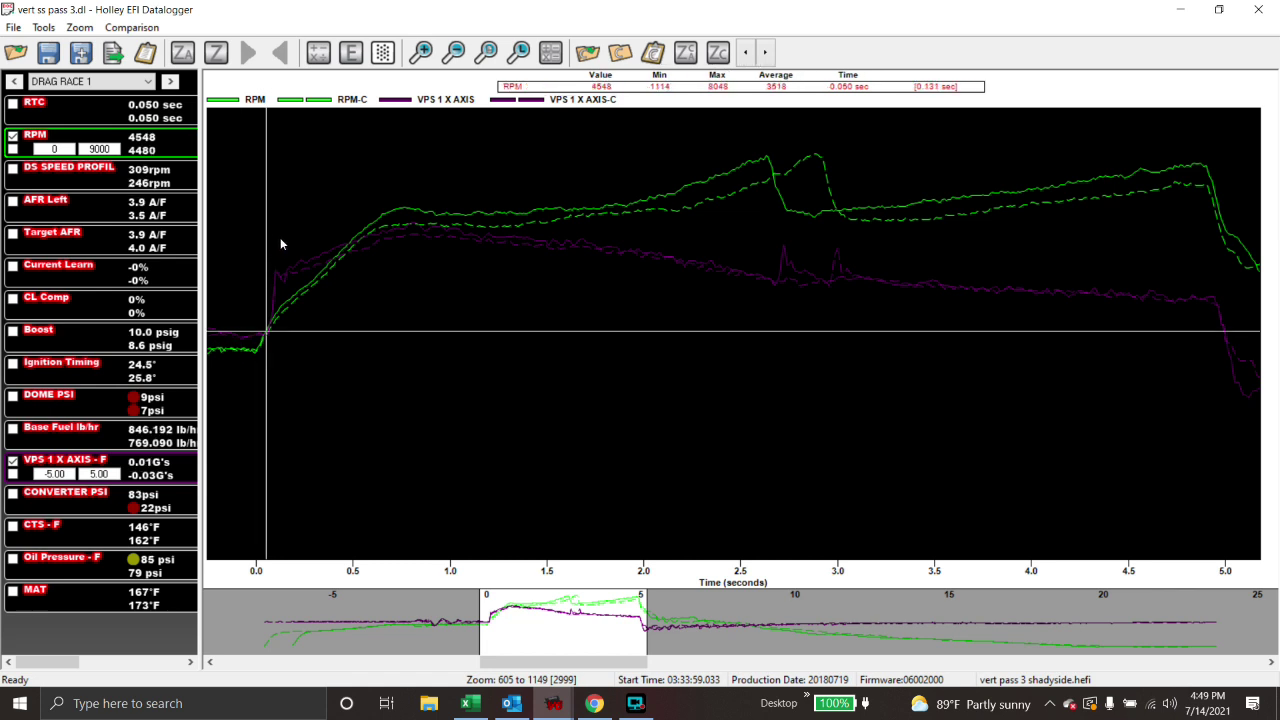
pyautogui.click(276, 244)
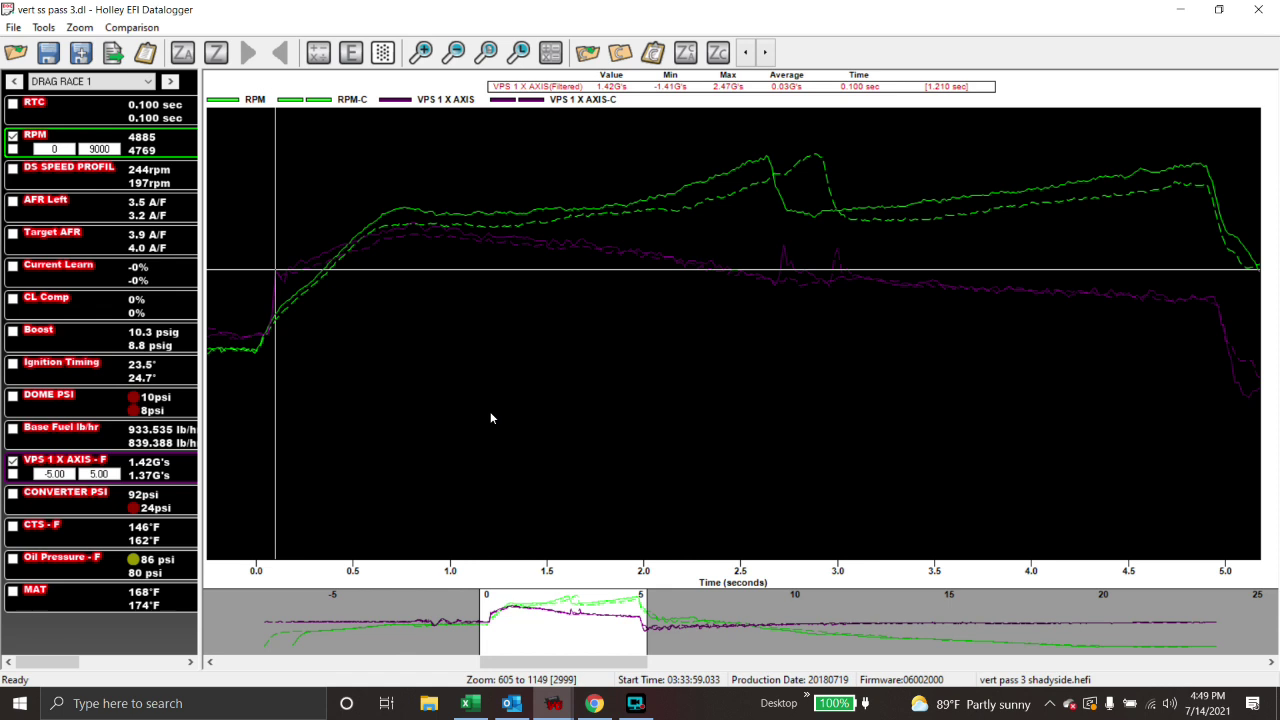
# Step the time marker forward from 0.140 to 0.460 sec, reading both passes
pyautogui.press('Right')
pyautogui.press('Right')
pyautogui.press('Right')
pyautogui.press('Right')
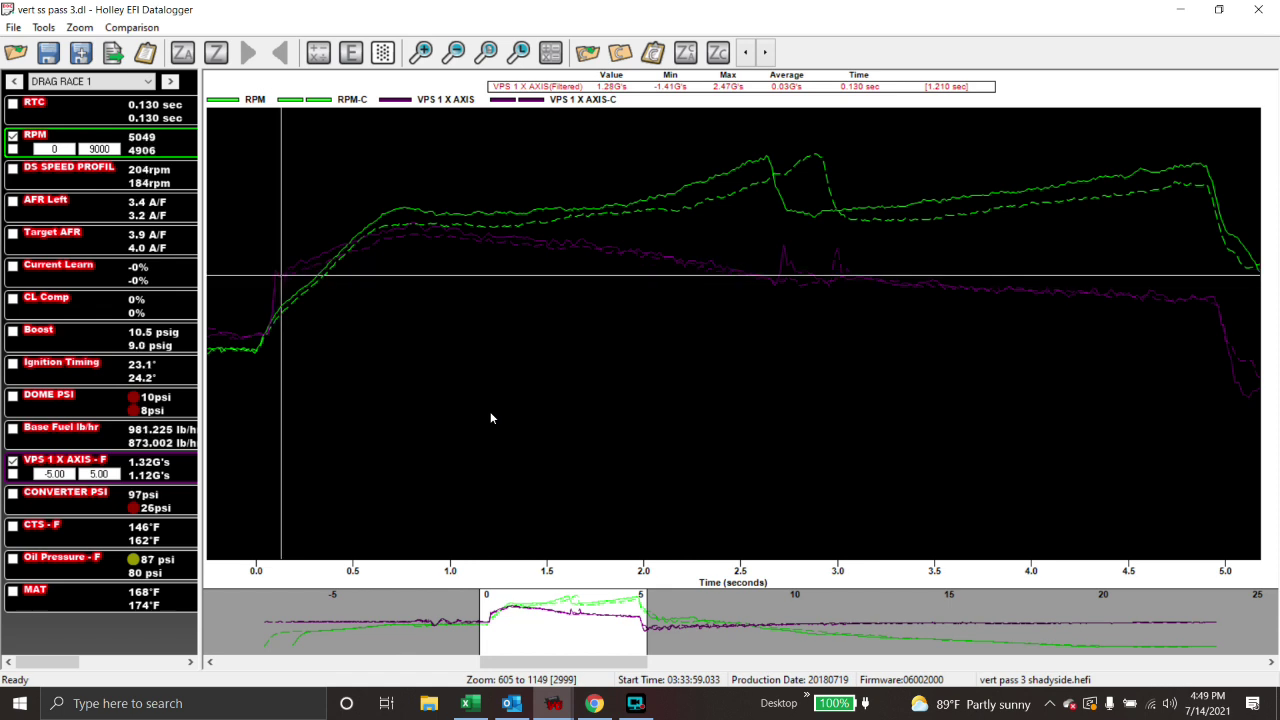
pyautogui.press('Right')
pyautogui.press('Right')
pyautogui.press('Right')
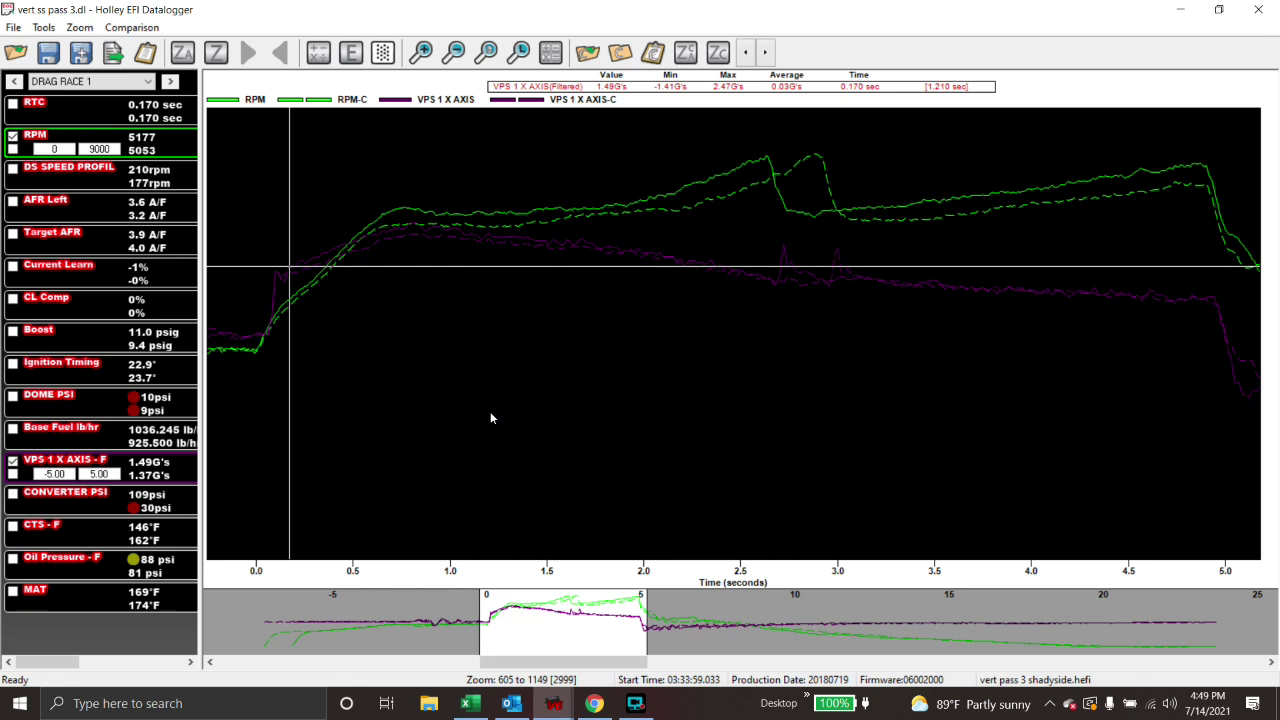
pyautogui.press('Right')
pyautogui.press('Right')
pyautogui.press('Right')
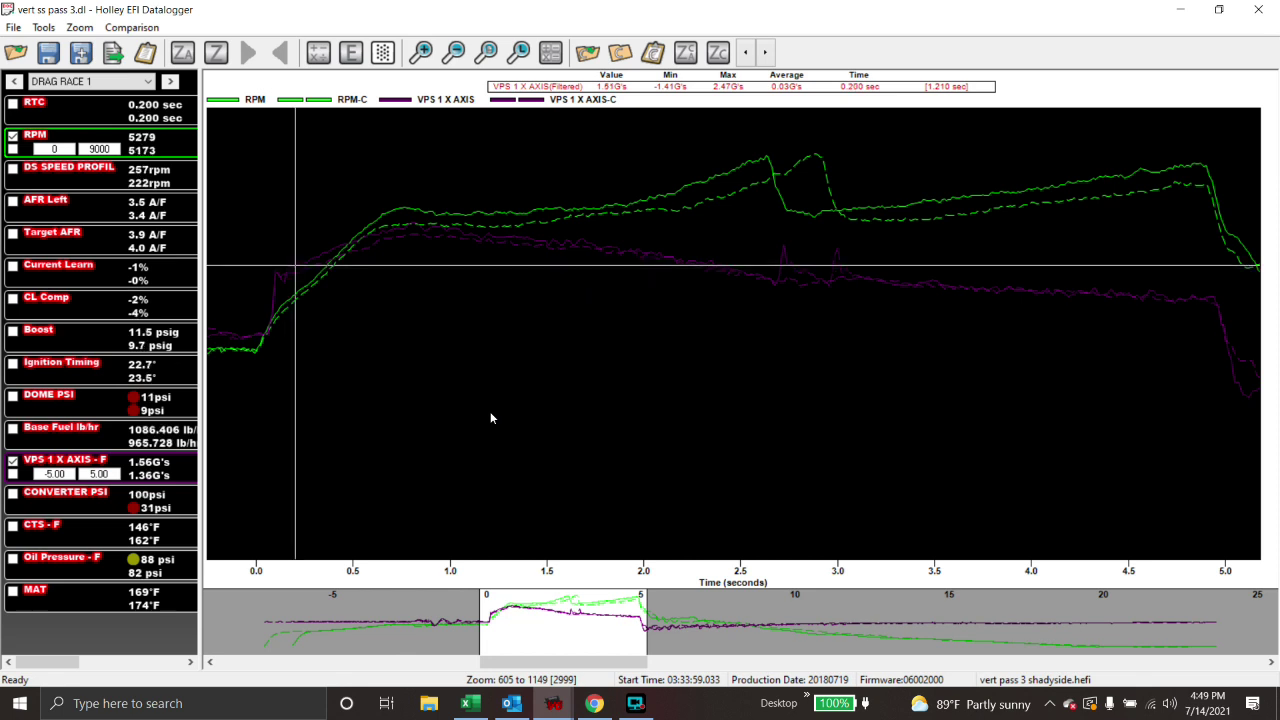
pyautogui.press('Right')
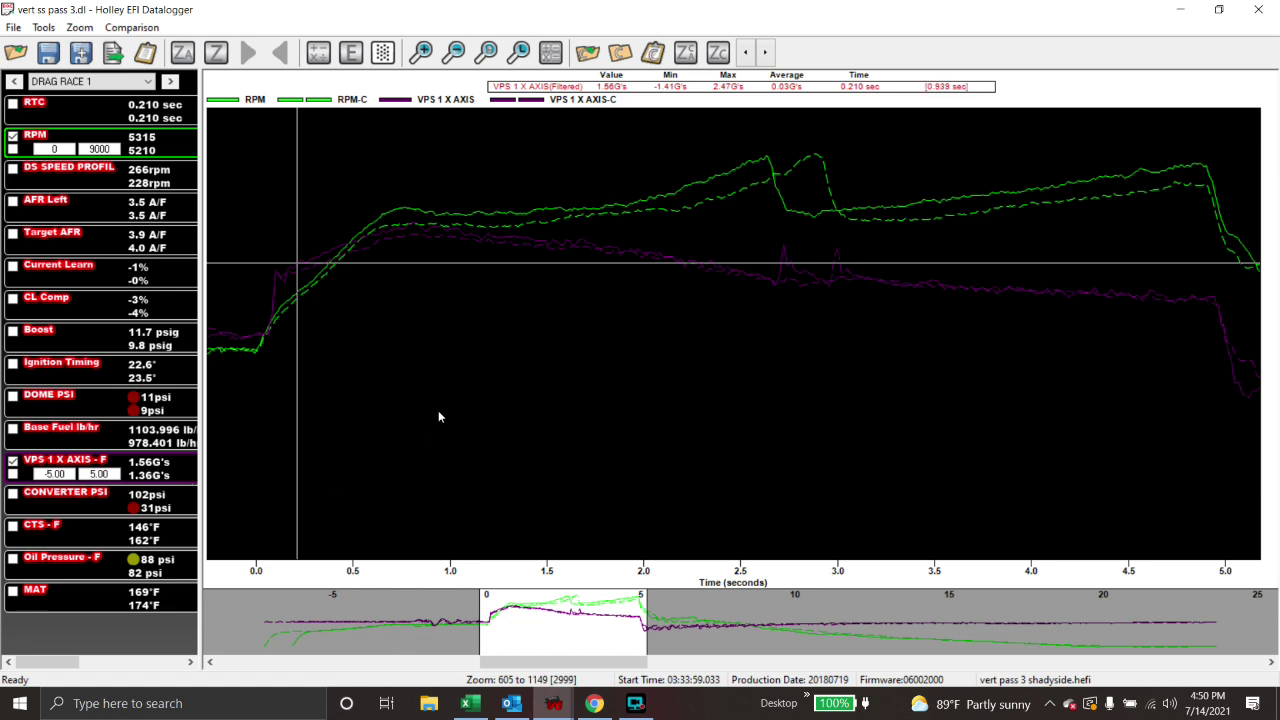
pyautogui.press('Right')
pyautogui.press('Right')
pyautogui.press('Right')
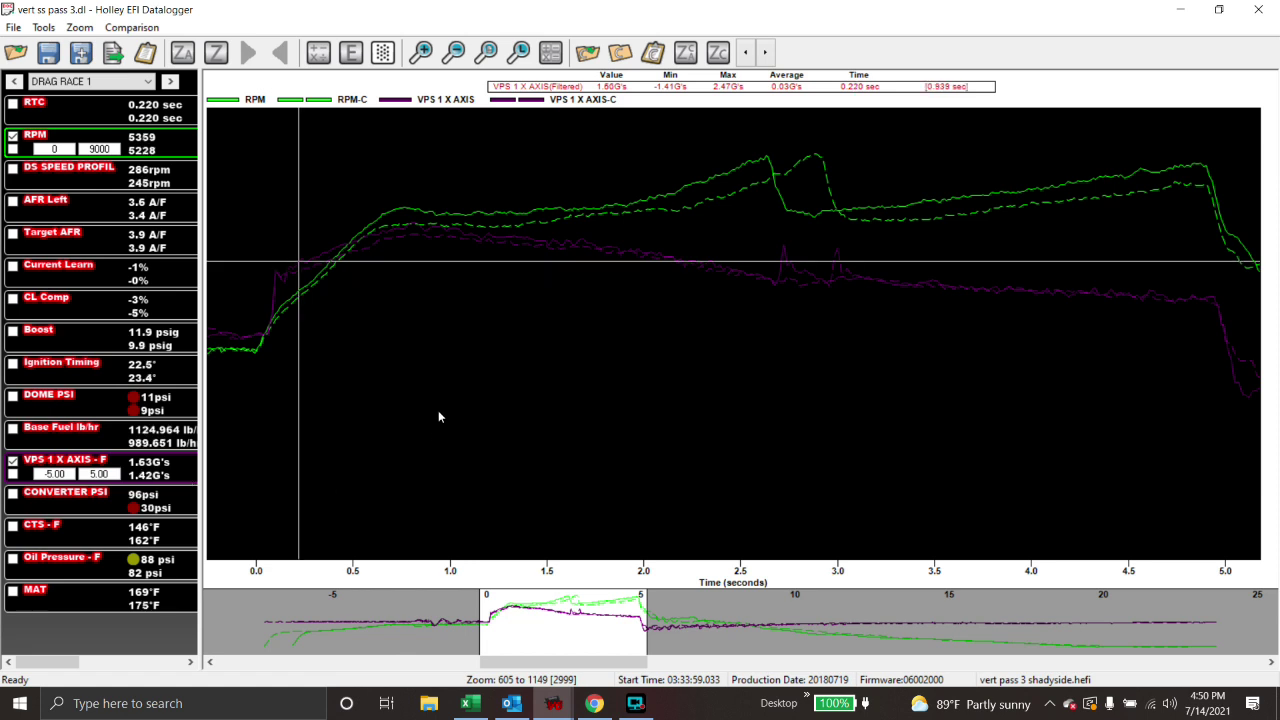
pyautogui.press('Right')
pyautogui.press('Right')
pyautogui.press('Right')
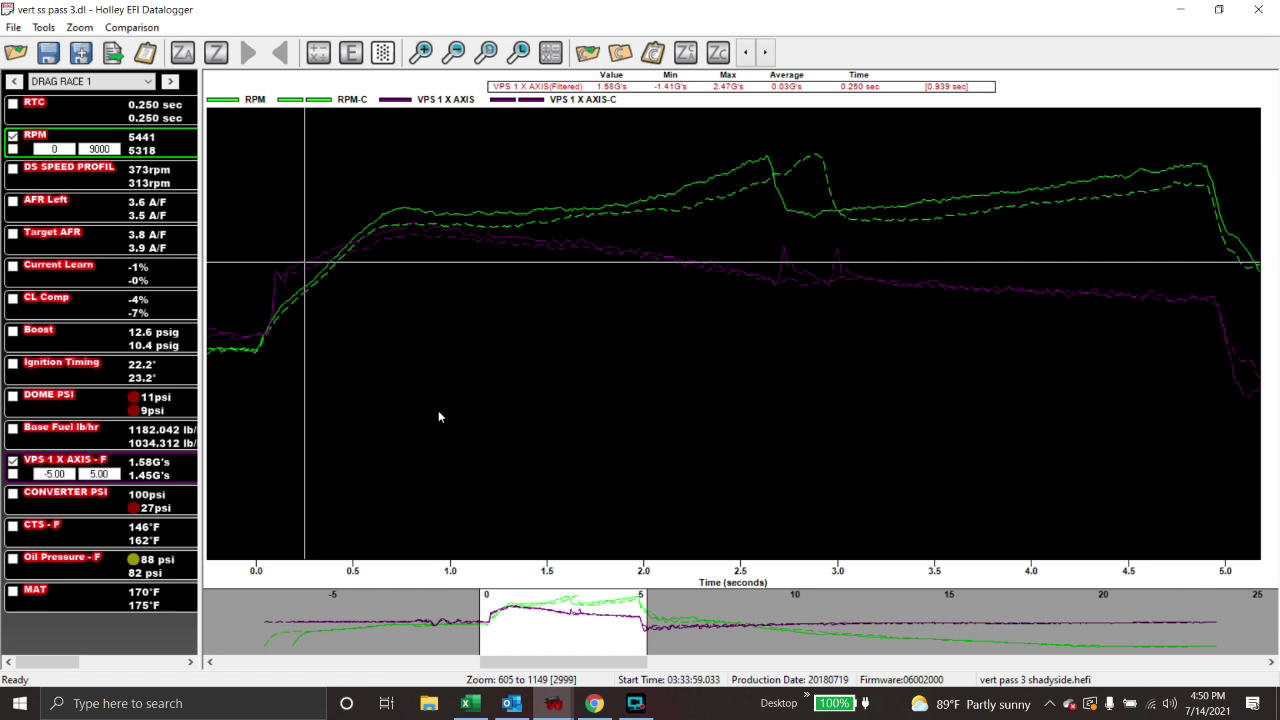
pyautogui.press('Right')
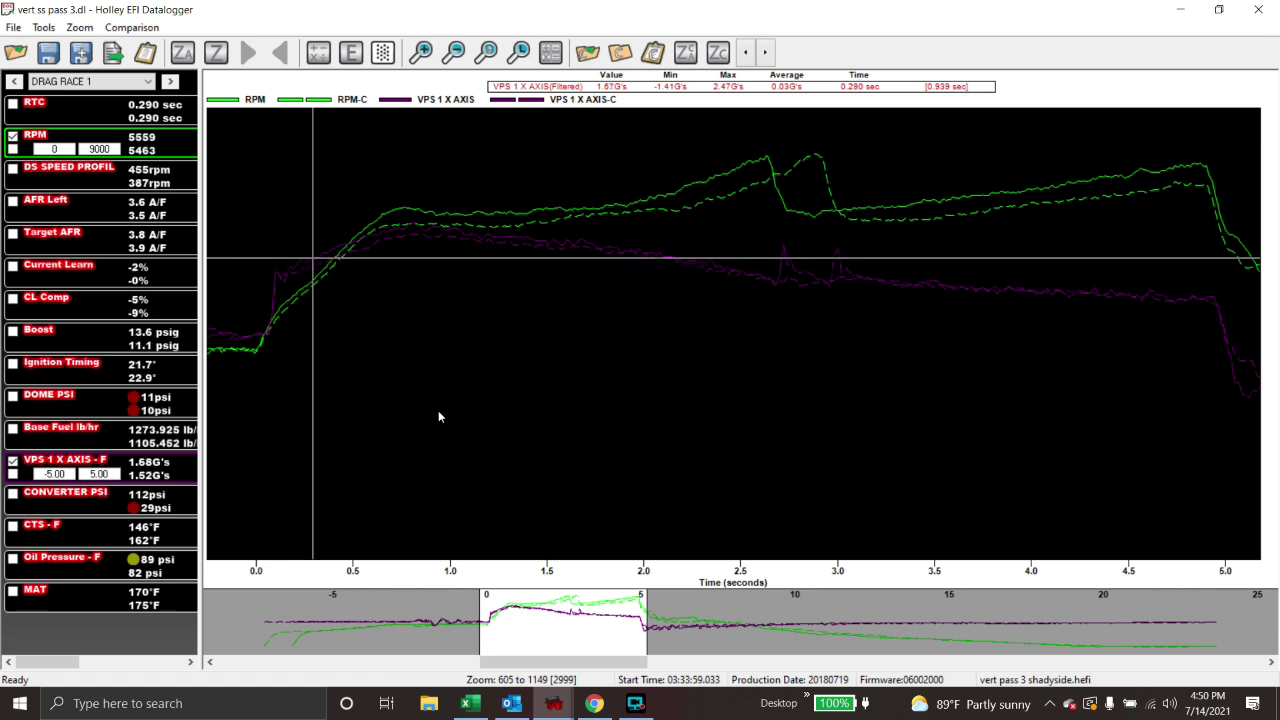
pyautogui.press('Right')
pyautogui.press('Right')
pyautogui.press('Right')
pyautogui.press('Right')
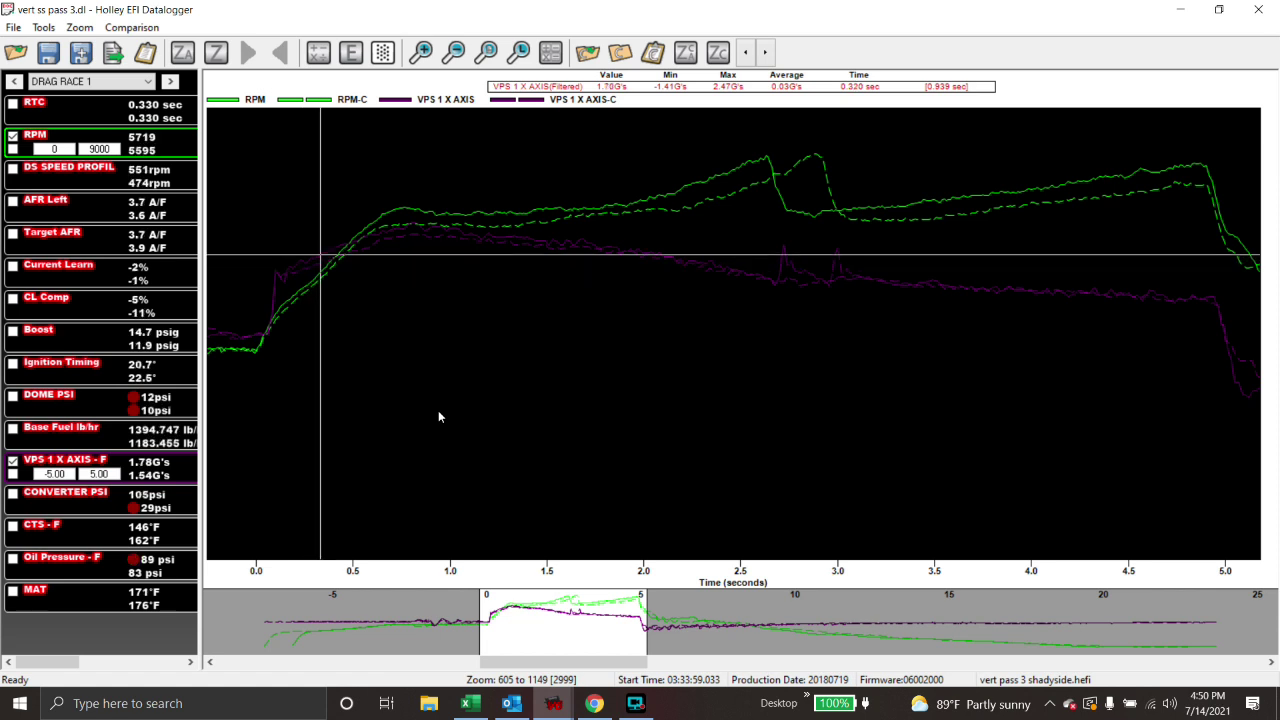
pyautogui.press('Right')
pyautogui.press('Right')
pyautogui.press('Right')
pyautogui.press('Right')
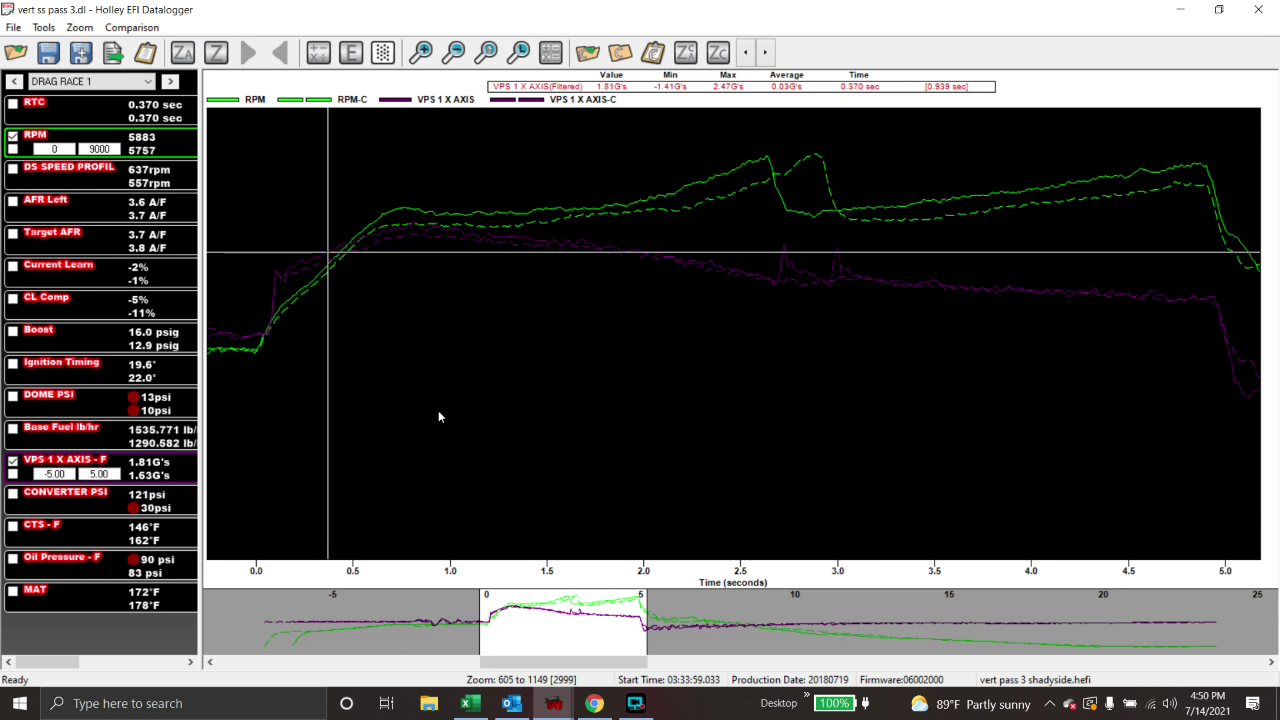
pyautogui.press('Right')
pyautogui.press('Right')
pyautogui.press('Right')
pyautogui.press('Right')
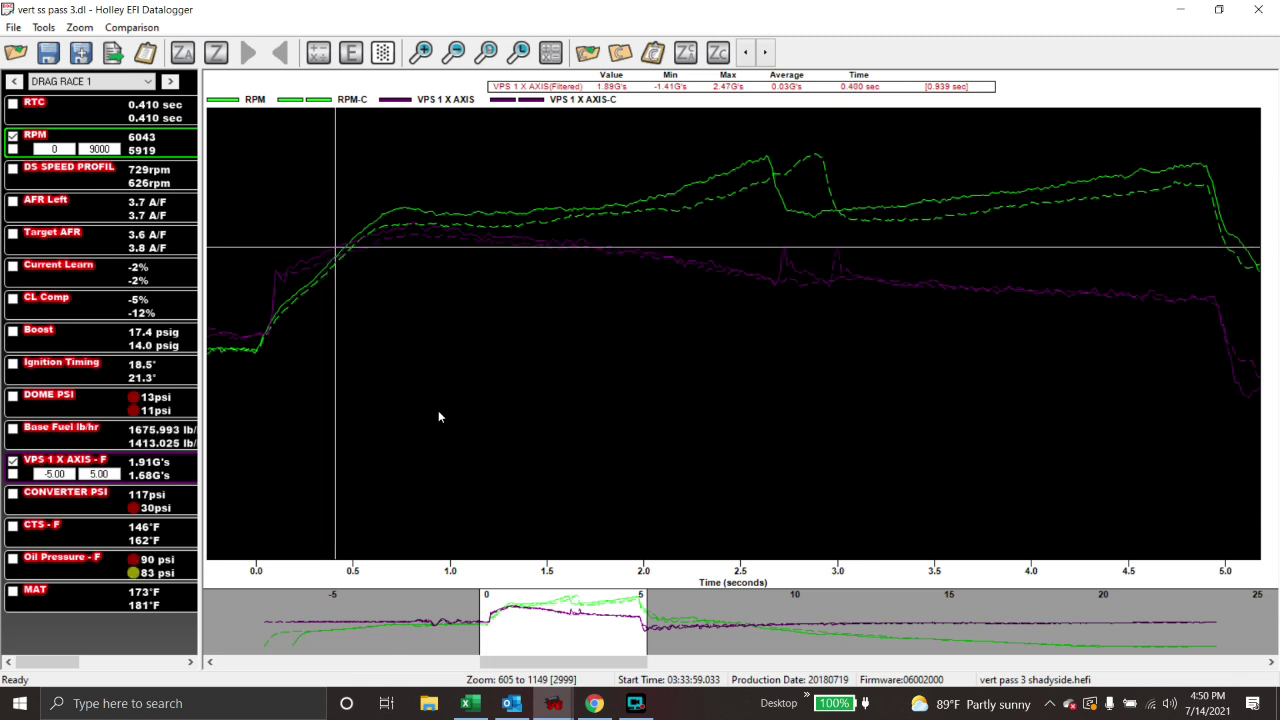
pyautogui.press('Right')
pyautogui.press('Right')
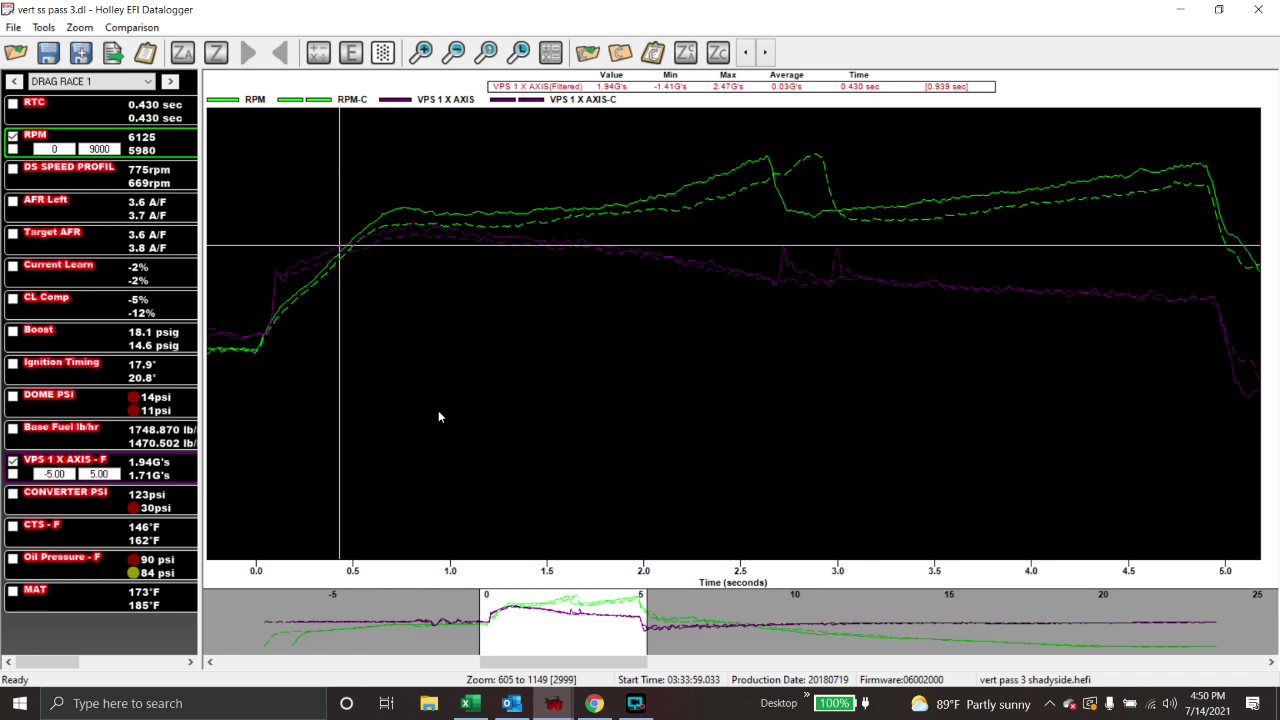
pyautogui.press('Right')
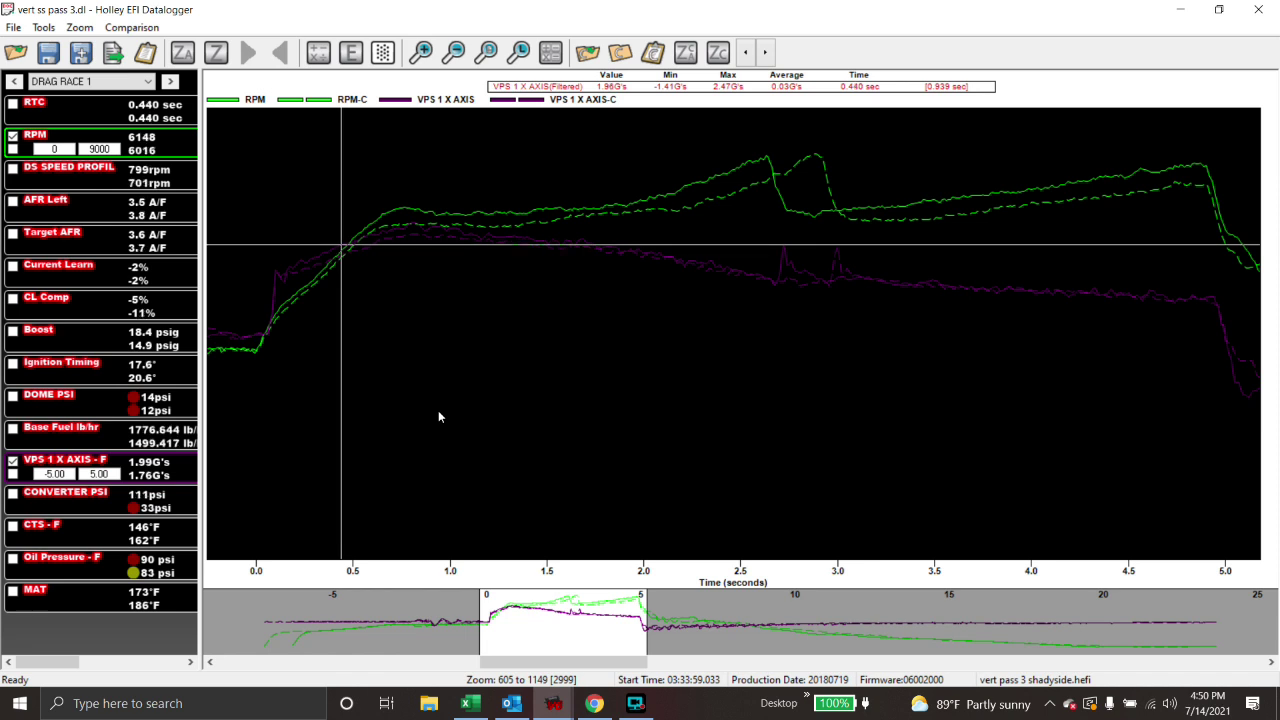
pyautogui.press('Right')
pyautogui.press('Right')
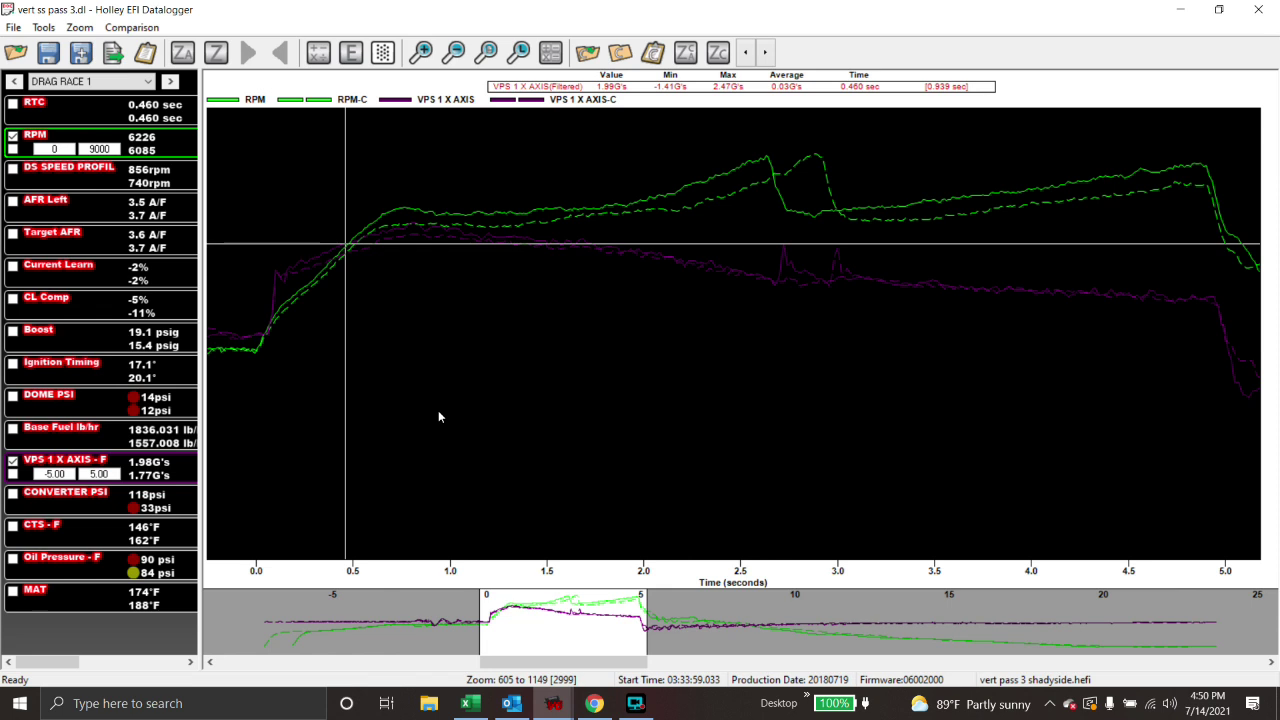
# Advance the marker to 0.610 sec, then settle it at 0.600 sec (6705 vs 6556 RPM)
pyautogui.press('Right')
pyautogui.press('Right')
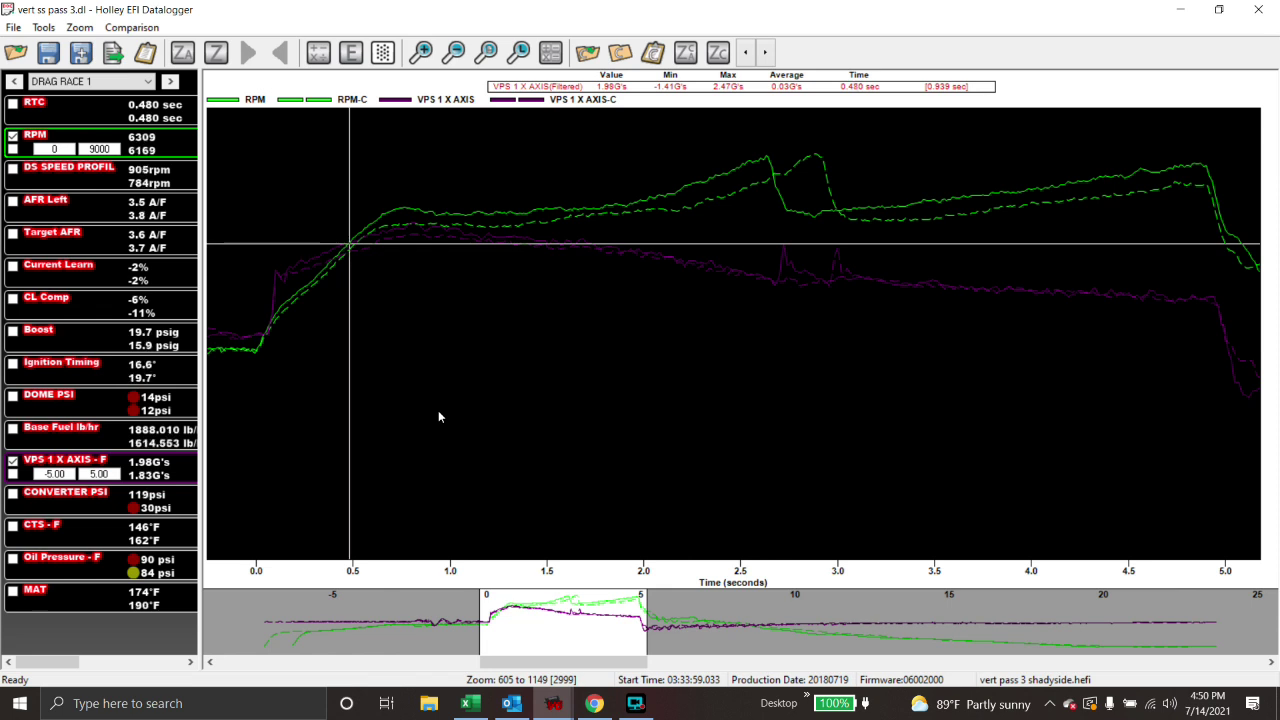
pyautogui.press('Right')
pyautogui.press('Right')
pyautogui.press('Right')
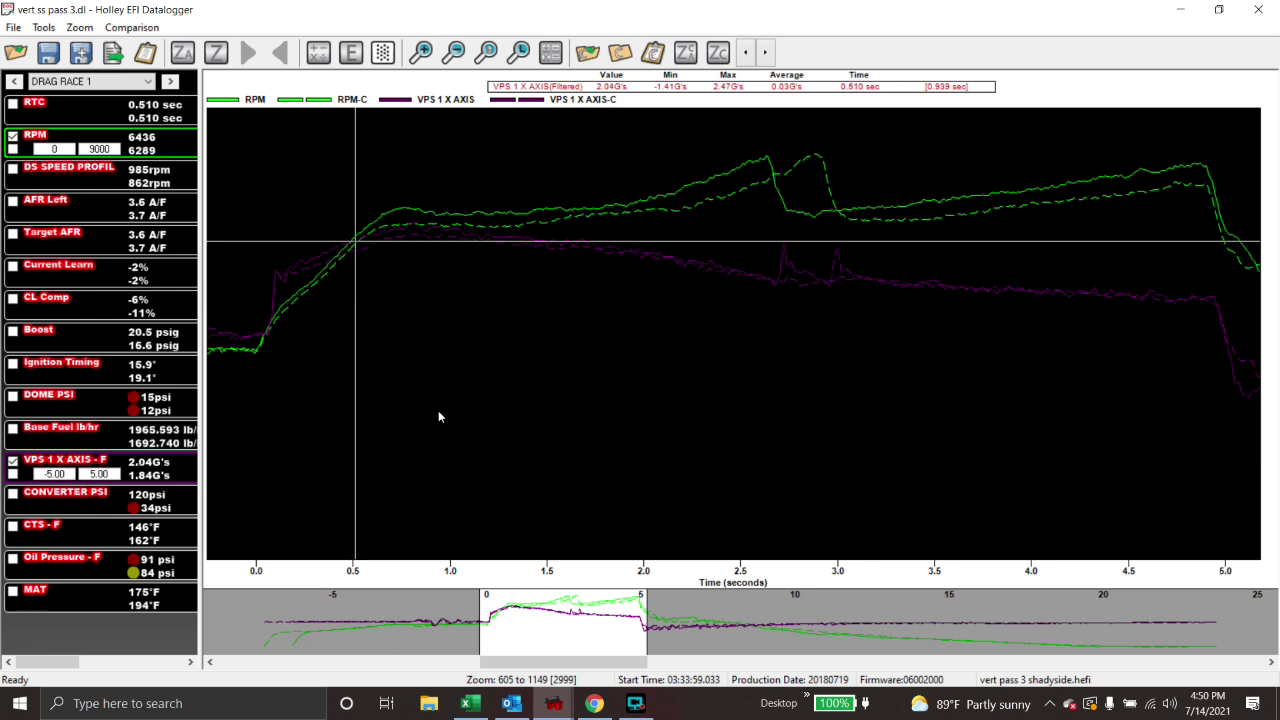
pyautogui.press('Right')
pyautogui.press('Right')
pyautogui.press('Right')
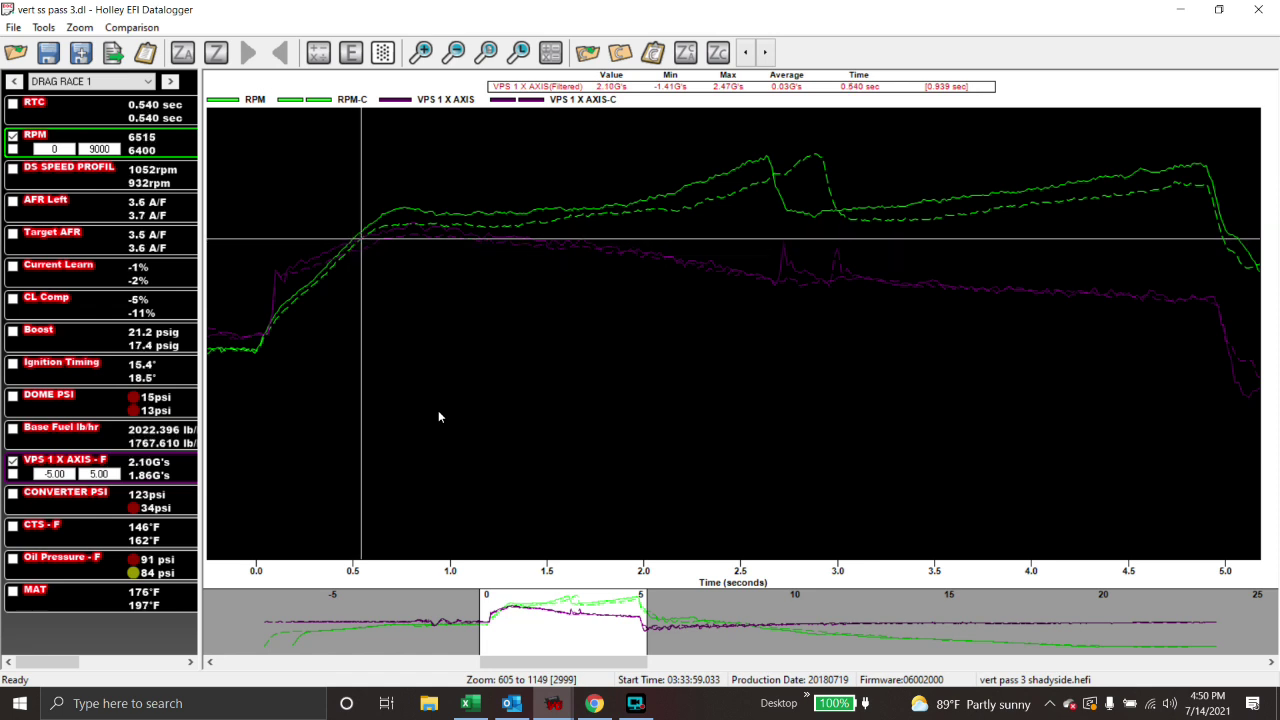
pyautogui.press('Right')
pyautogui.press('Right')
pyautogui.press('Right')
pyautogui.press('Right')
pyautogui.press('Right')
pyautogui.press('Right')
pyautogui.press('Right')
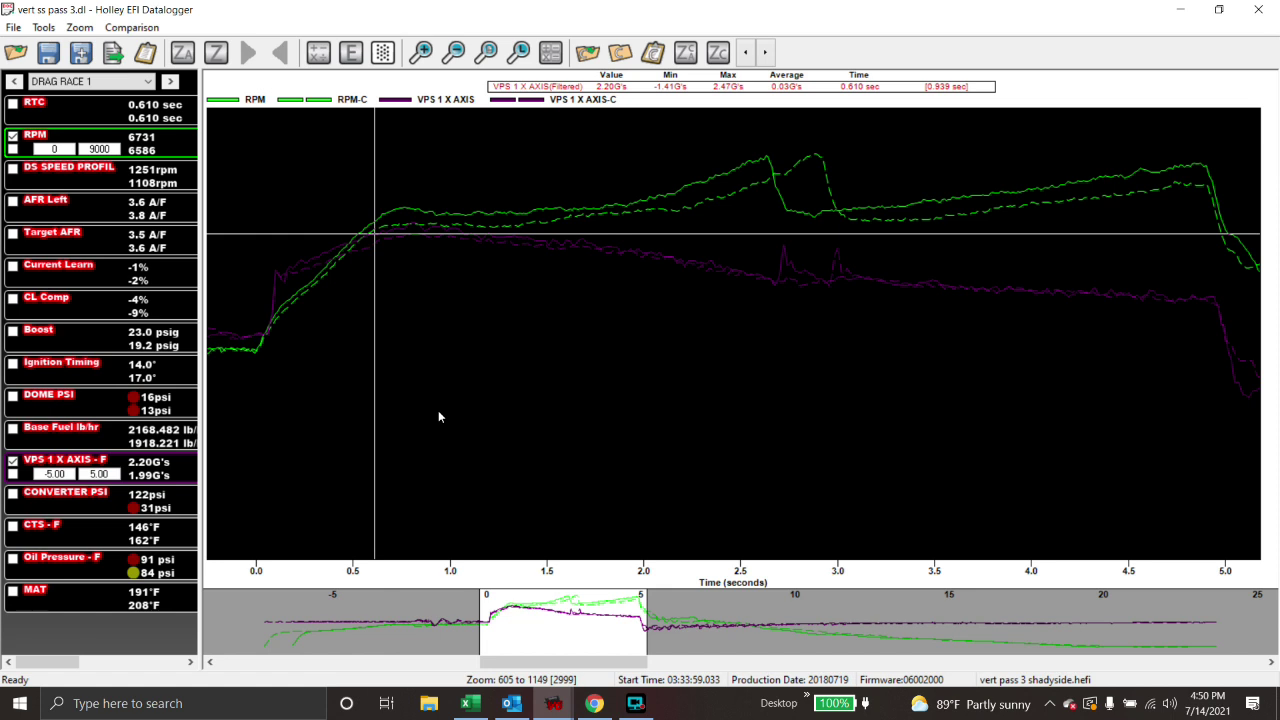
pyautogui.press('Left')
pyautogui.press('Left')
pyautogui.press('Left')
pyautogui.press('Left')
pyautogui.press('Left')
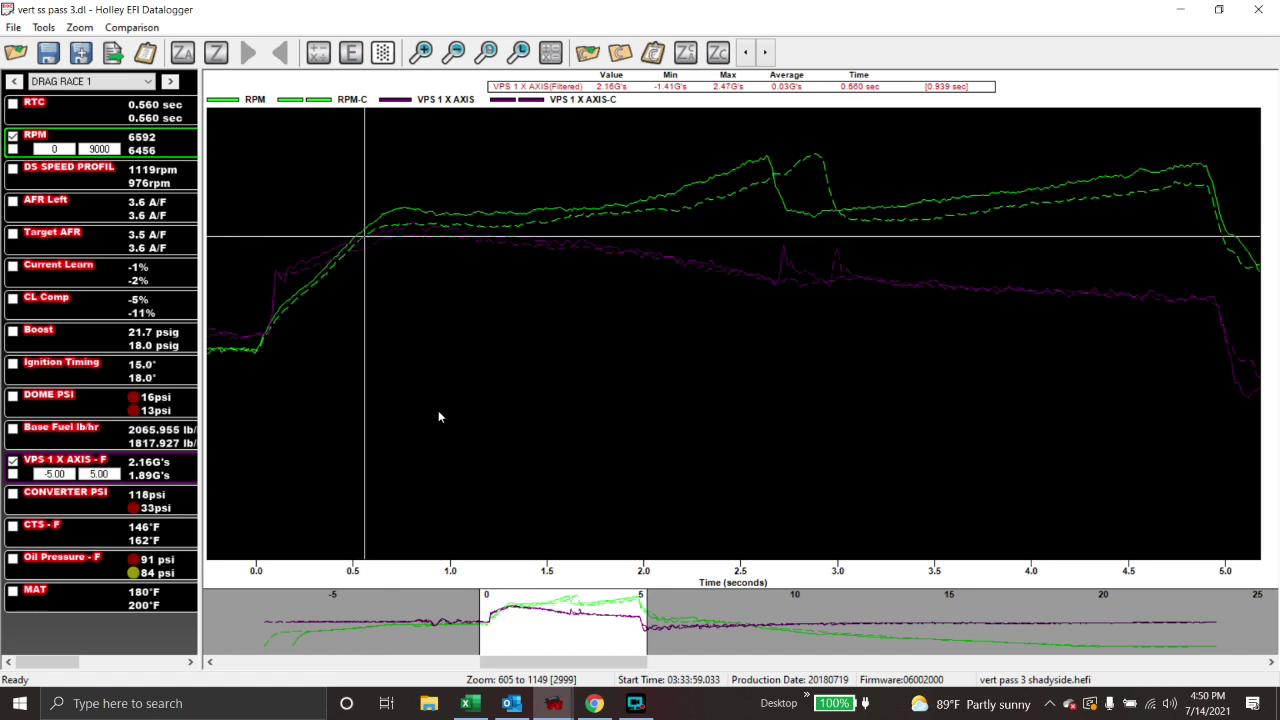
pyautogui.press('Left')
pyautogui.press('Left')
pyautogui.press('Left')
pyautogui.press('Left')
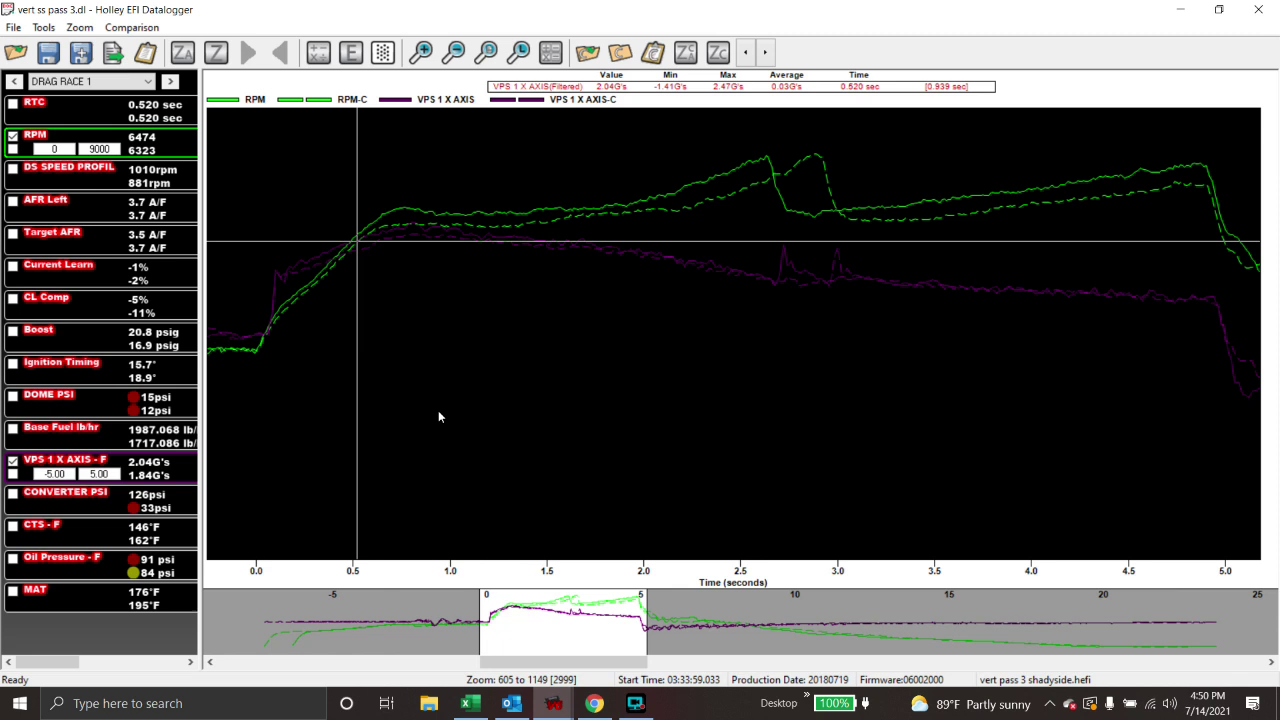
pyautogui.press('Left')
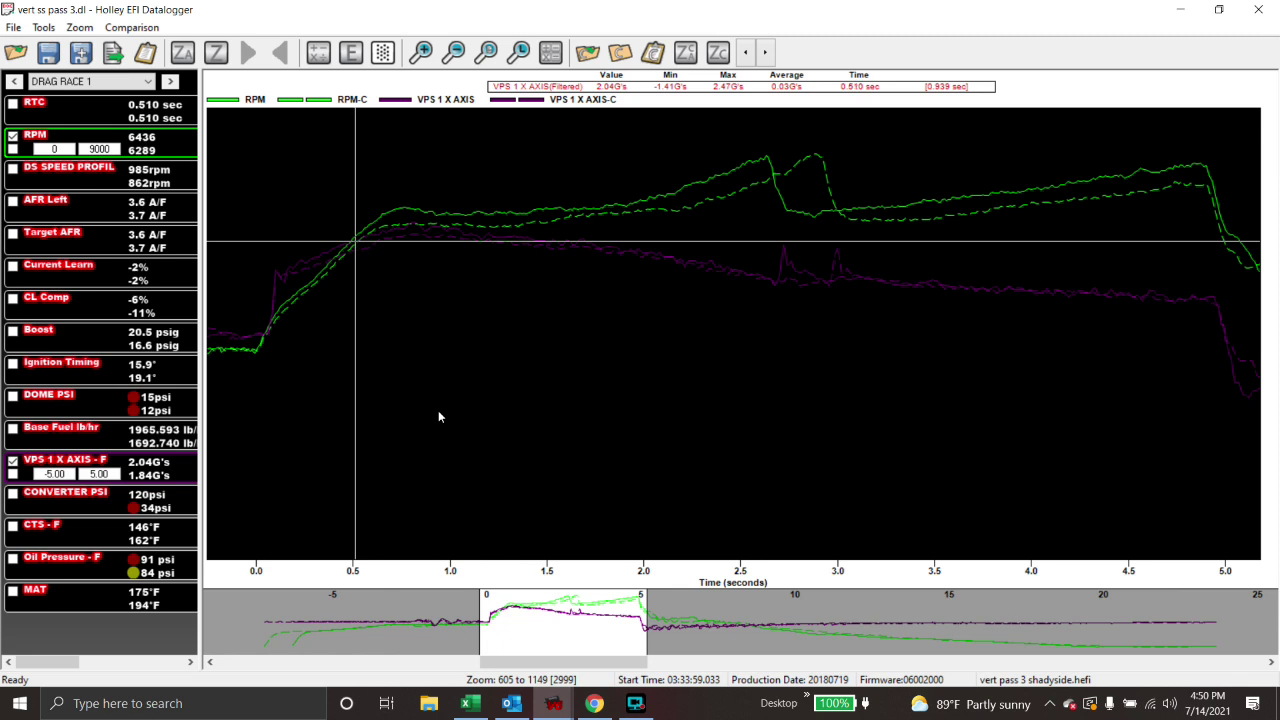
pyautogui.press('Right')
pyautogui.press('Right')
pyautogui.press('Right')
pyautogui.press('Right')
pyautogui.press('Right')
pyautogui.press('Right')
pyautogui.press('Right')
pyautogui.press('Right')
pyautogui.press('Right')
pyautogui.press('Right')
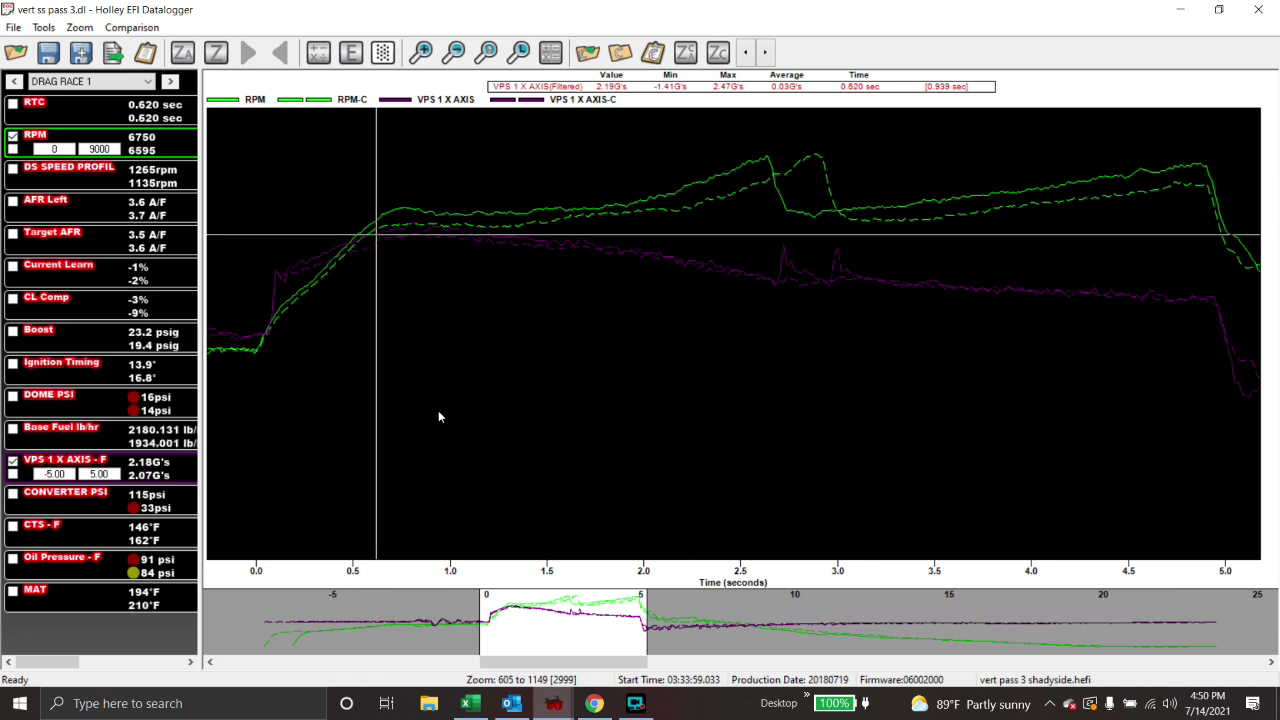
pyautogui.press('Left')
pyautogui.press('Left')
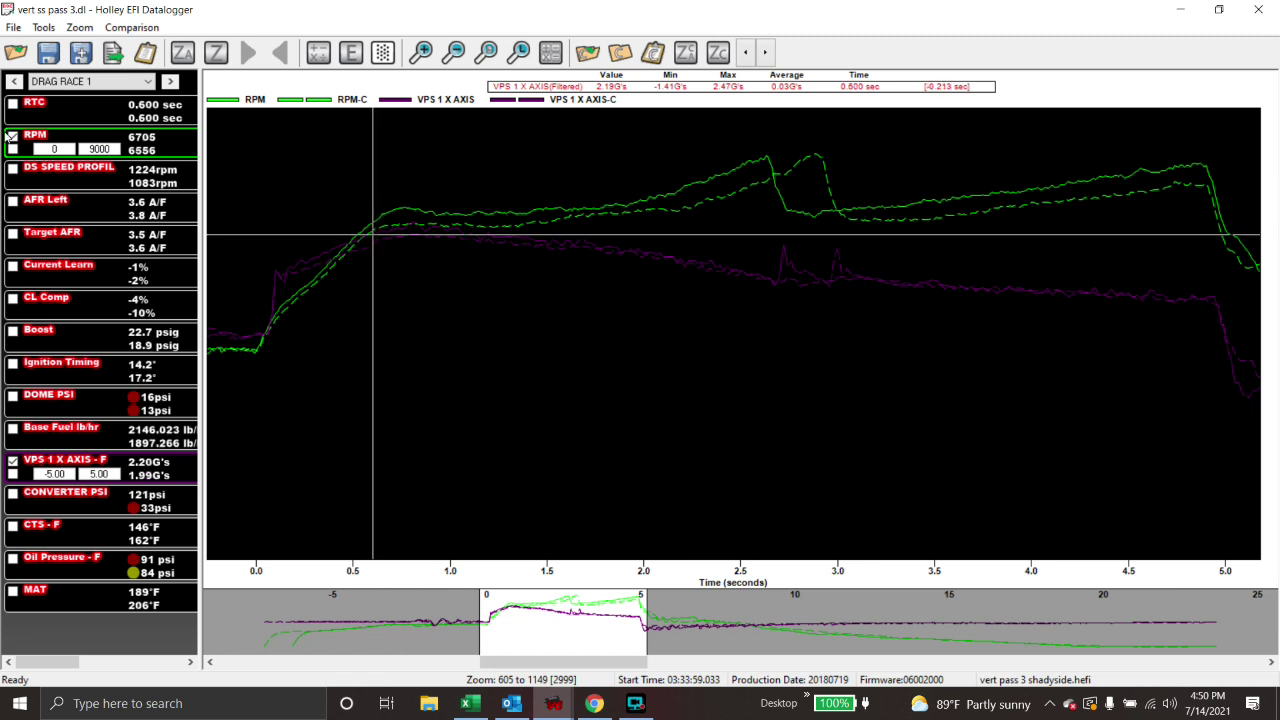
# Plot DS SPEED PROFIL, read values around 0.87–0.96 s, then re-plot the Boost channel
pyautogui.click(12, 169)
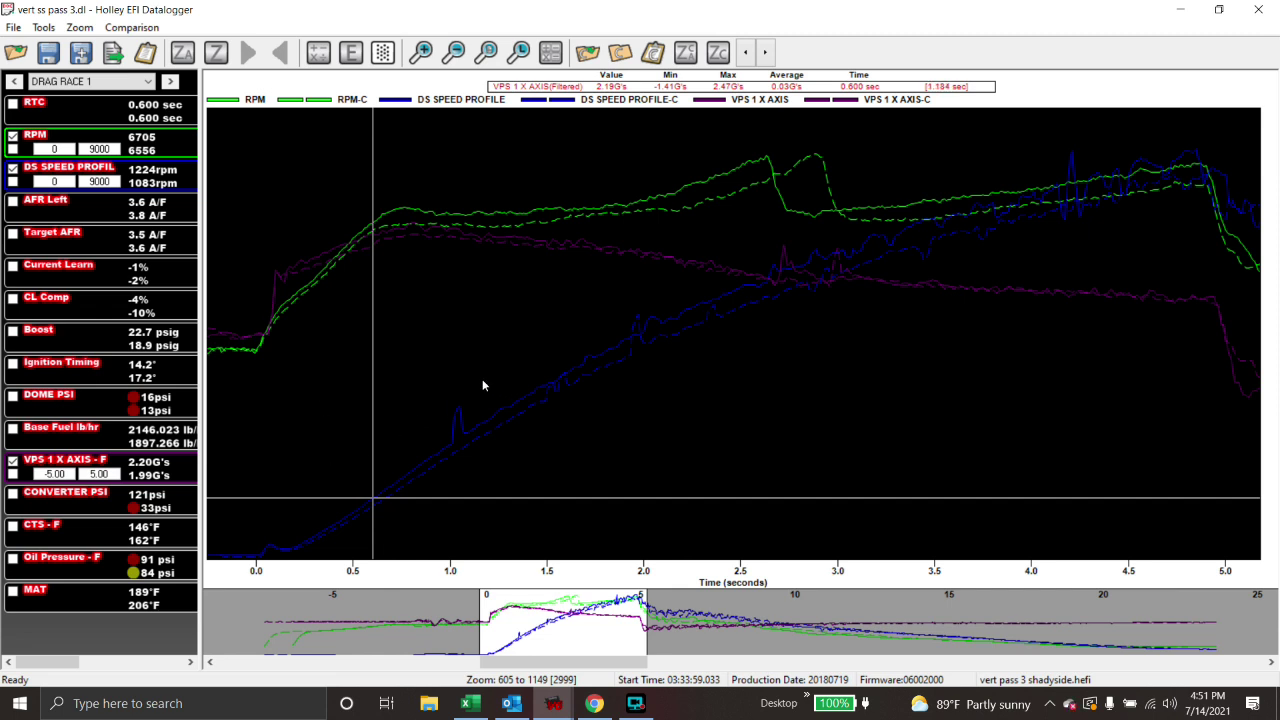
pyautogui.click(386, 486)
pyautogui.click(425, 440)
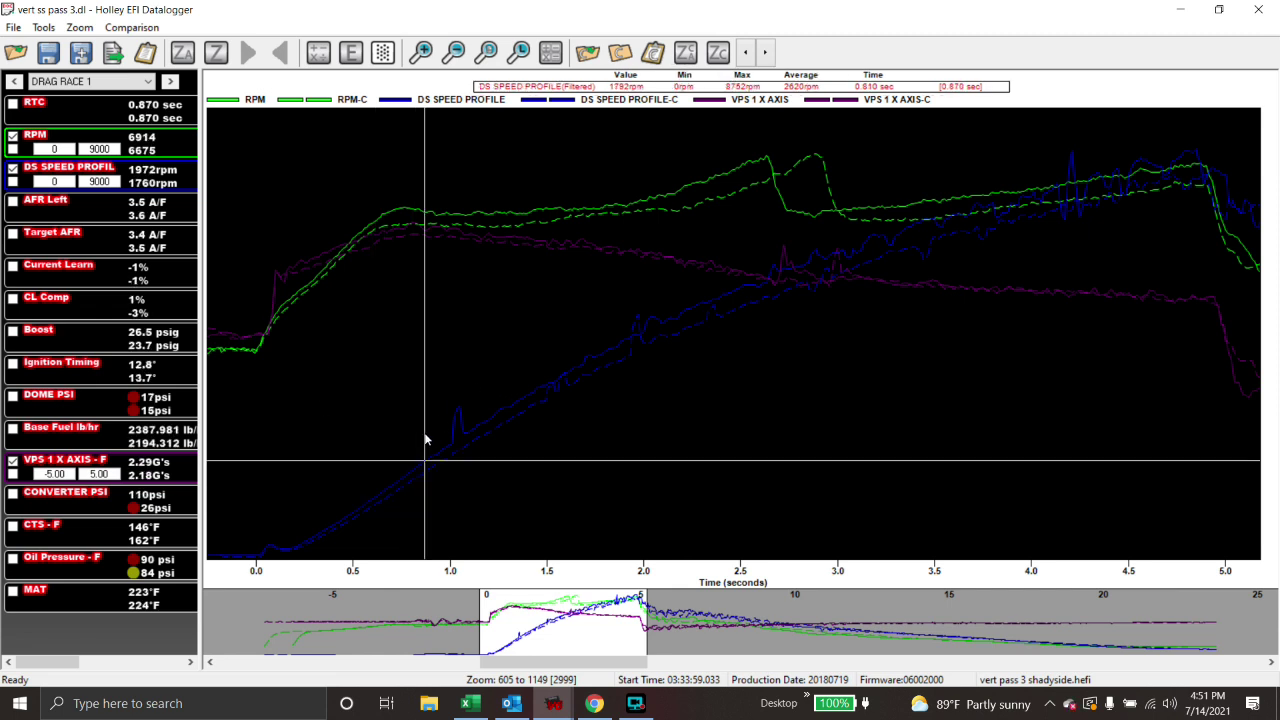
pyautogui.click(442, 431)
pyautogui.moveTo(402, 458); pyautogui.dragTo(440, 442)
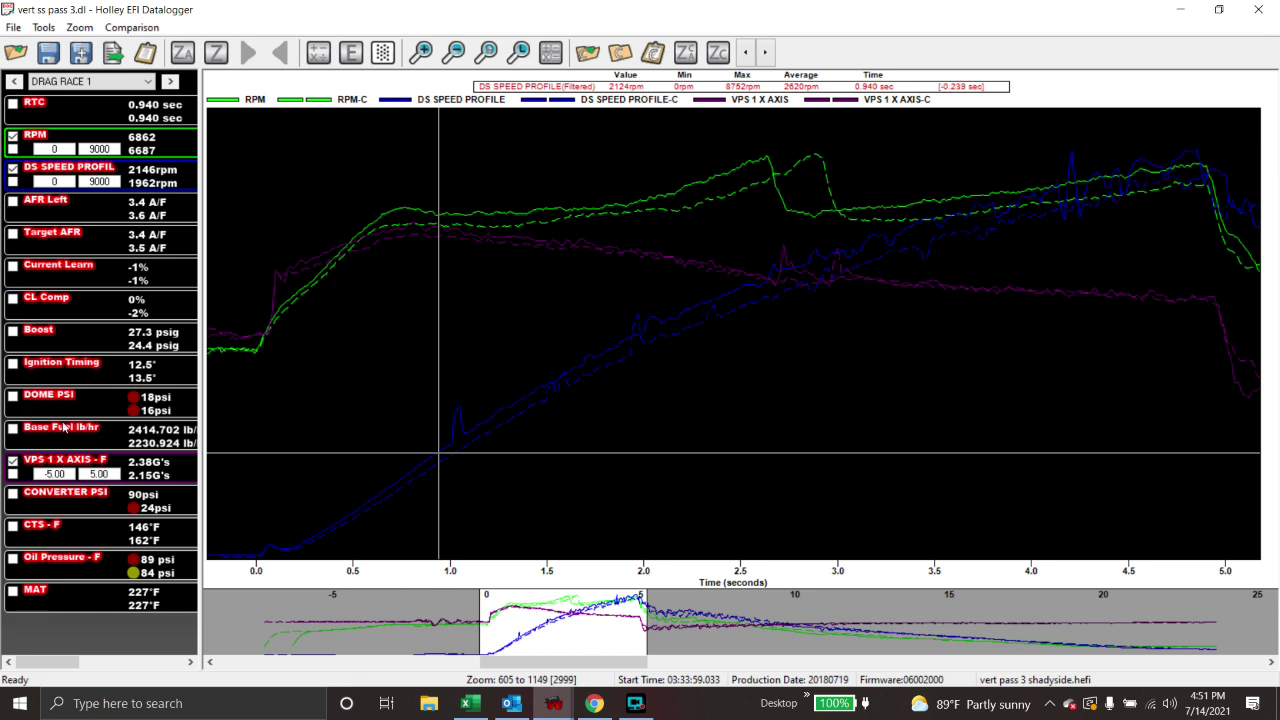
pyautogui.click(13, 331)
# Check boost from launch through 0.8, 1.06 and 1.200 s, near 30 psig
pyautogui.click(280, 385)
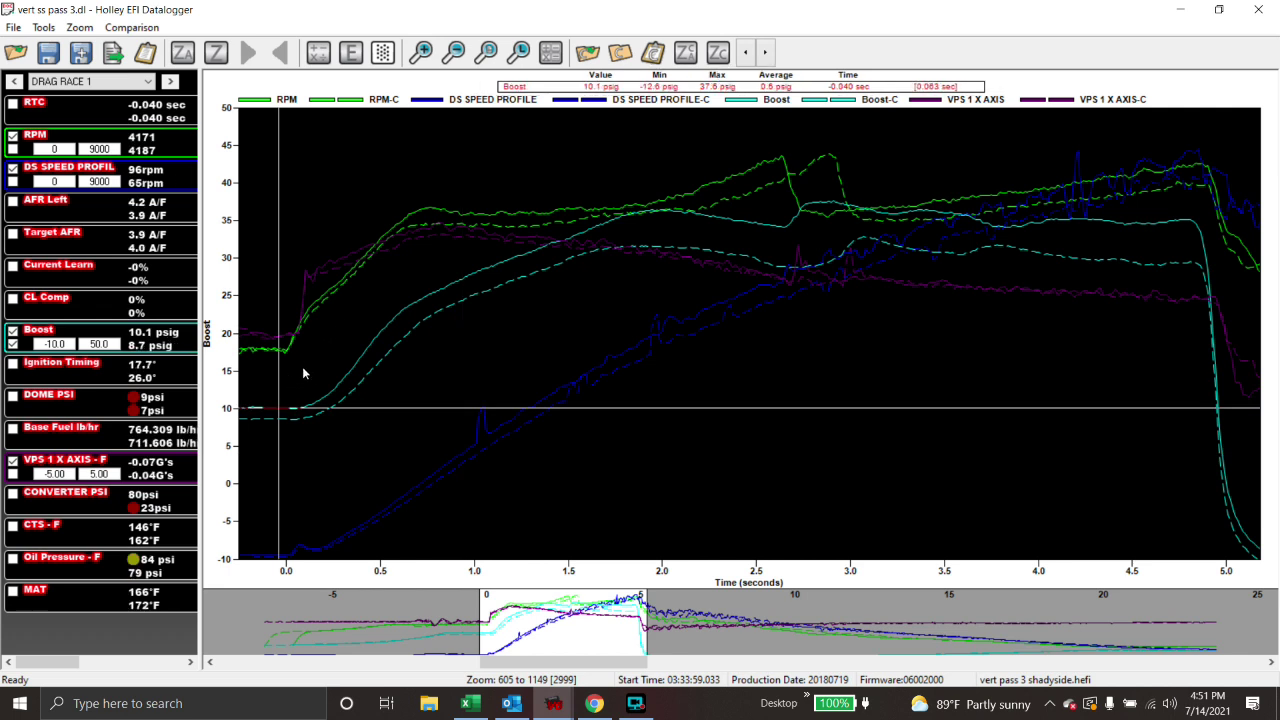
pyautogui.click(414, 286)
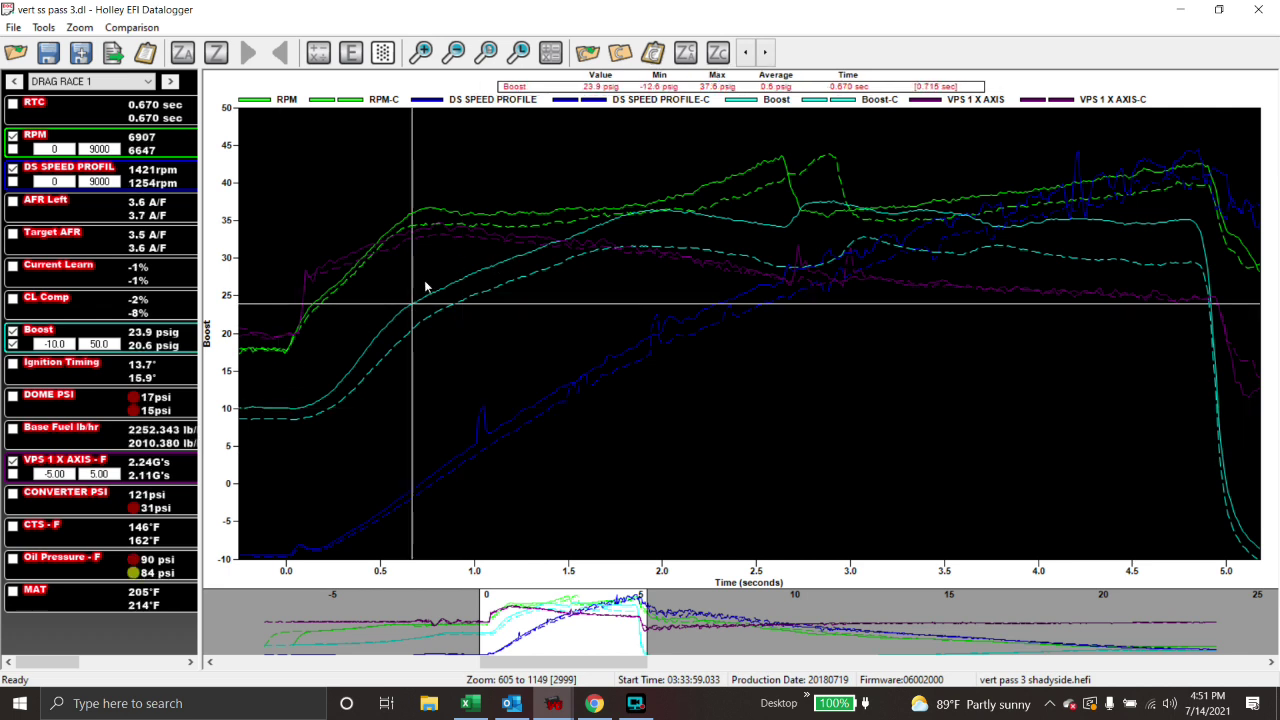
pyautogui.click(437, 277)
pyautogui.click(470, 268)
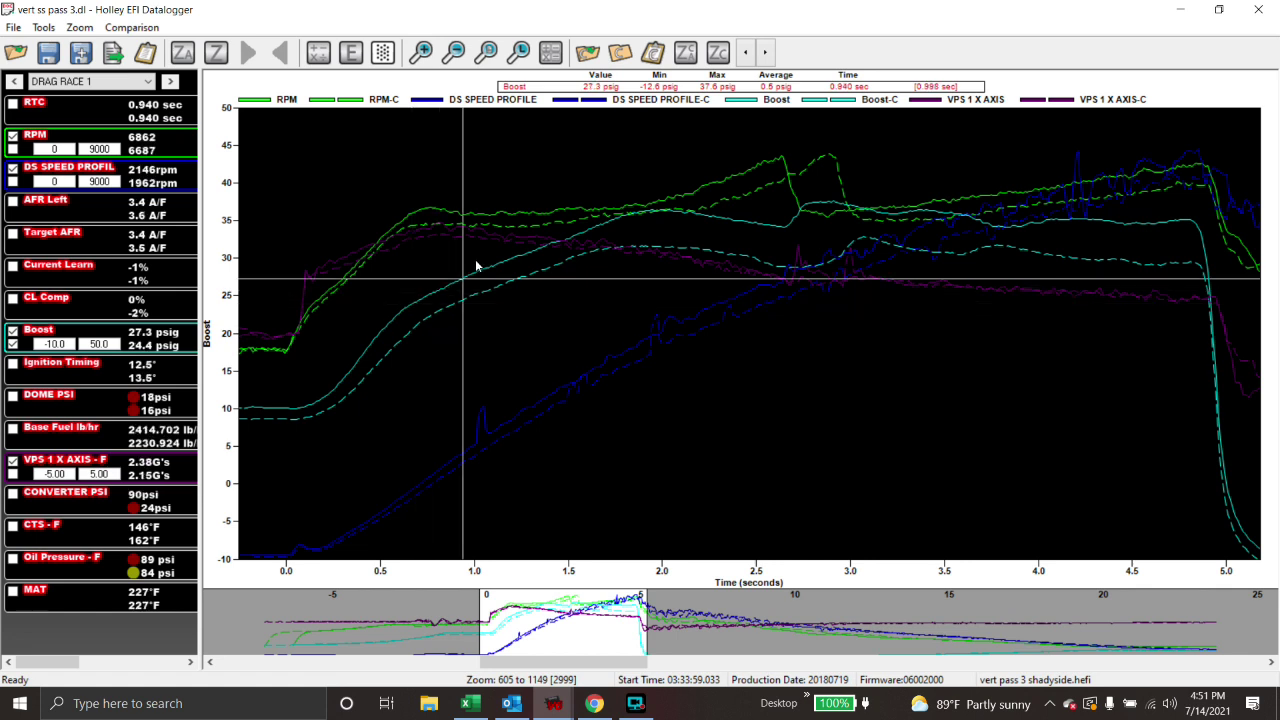
pyautogui.click(486, 264)
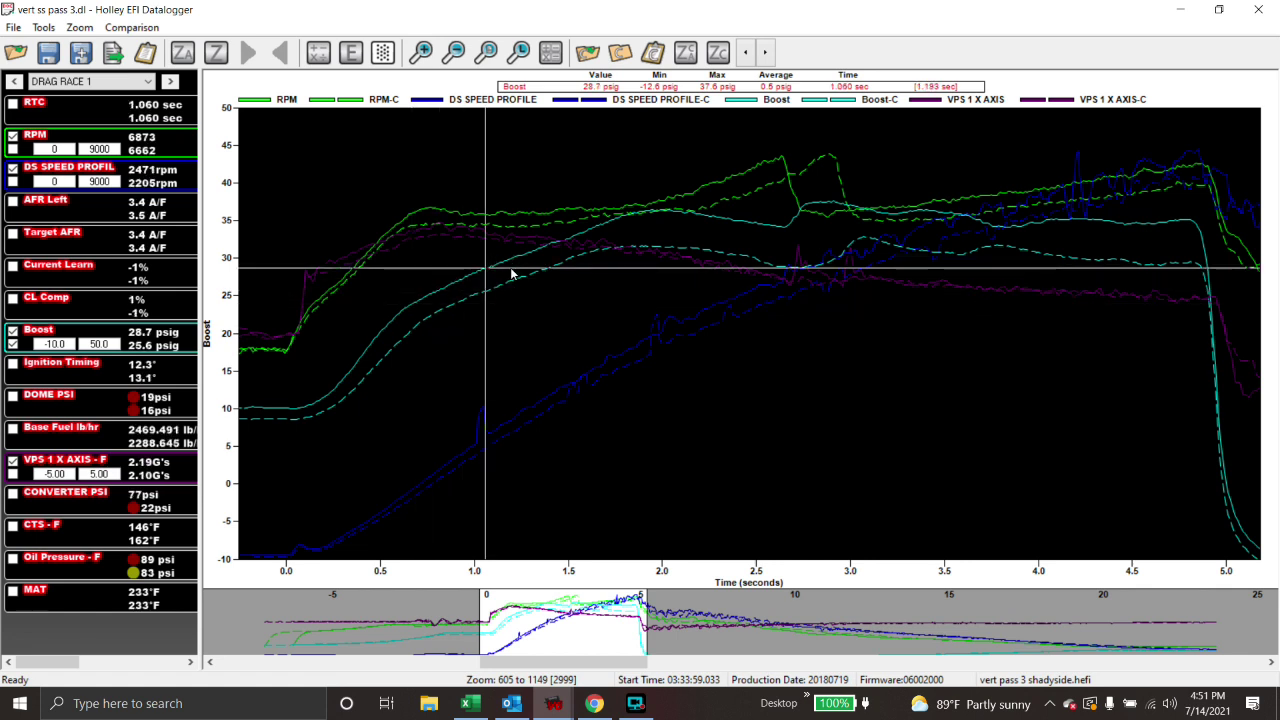
pyautogui.click(512, 269)
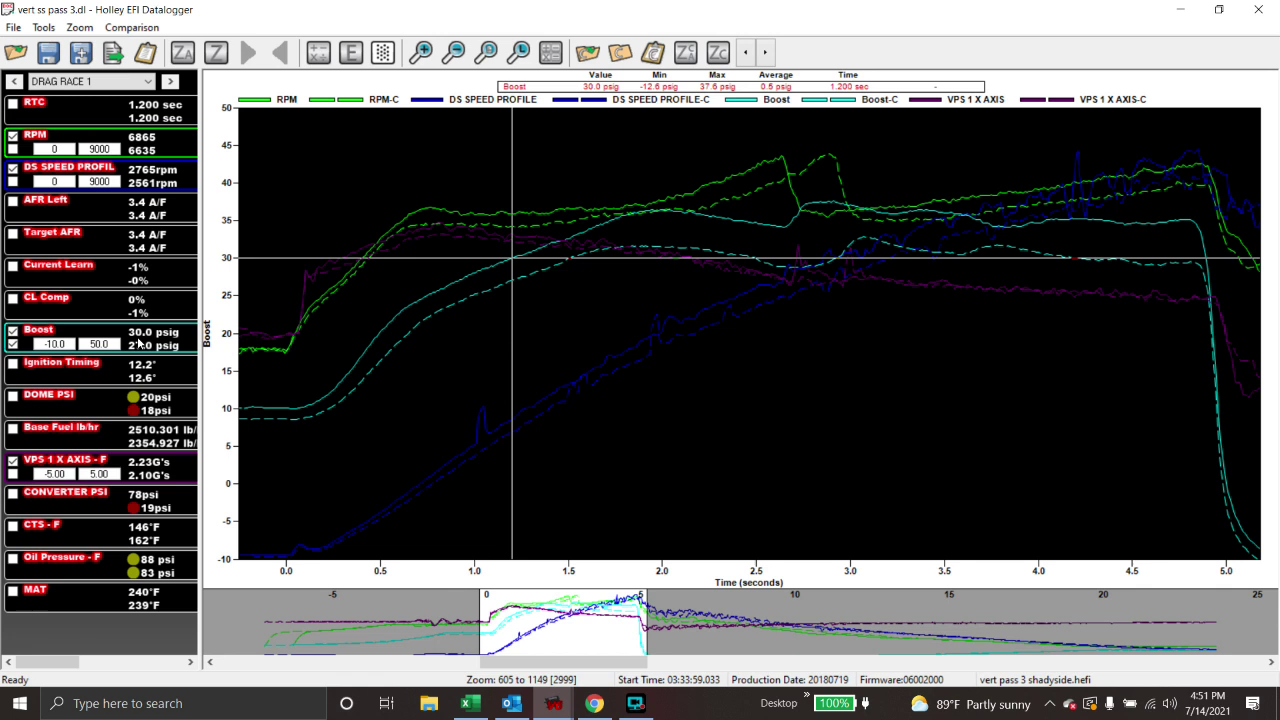
# Recheck the early boost ramp from launch at -0.030 s up to 0.360 s
pyautogui.click(346, 346)
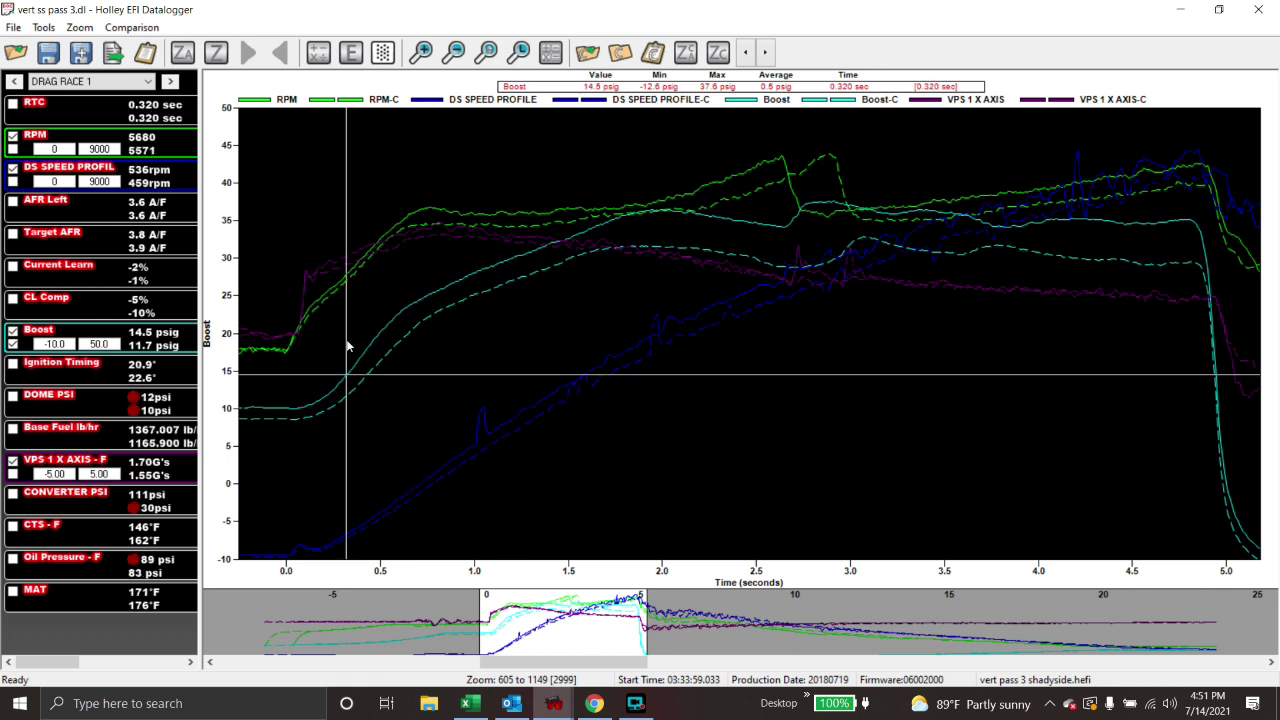
pyautogui.click(316, 378)
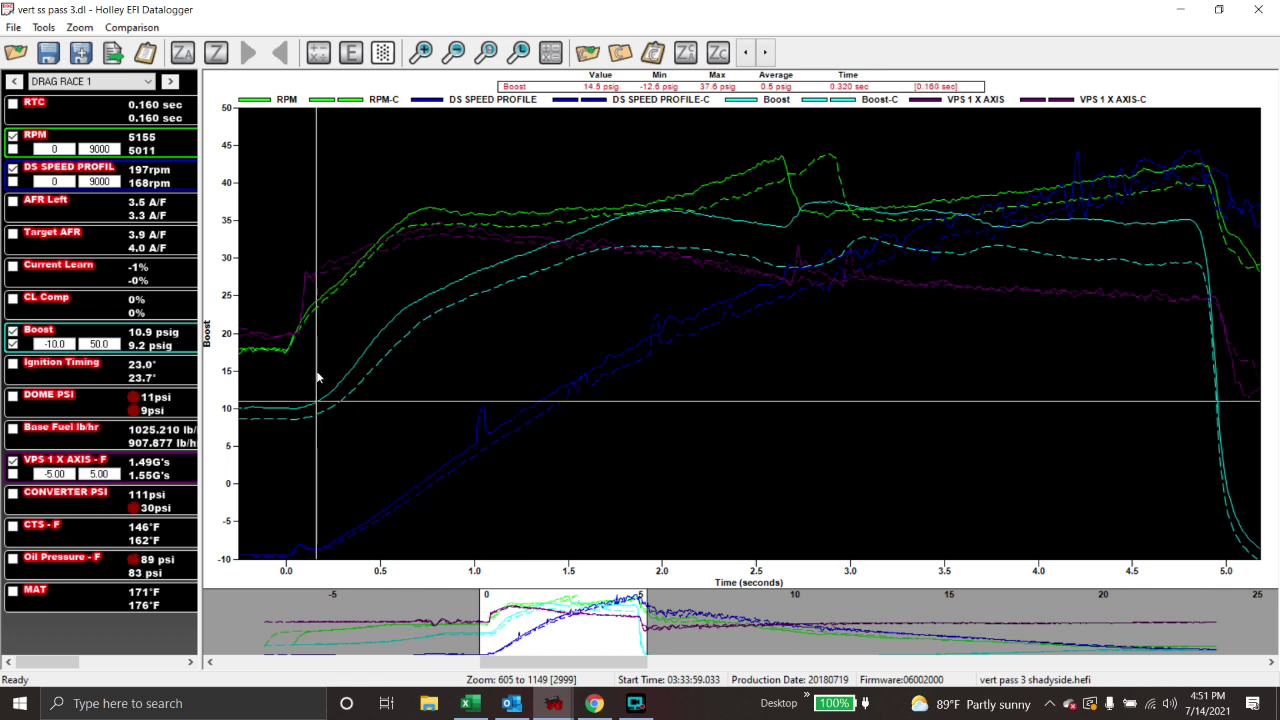
pyautogui.click(330, 363)
pyautogui.click(350, 342)
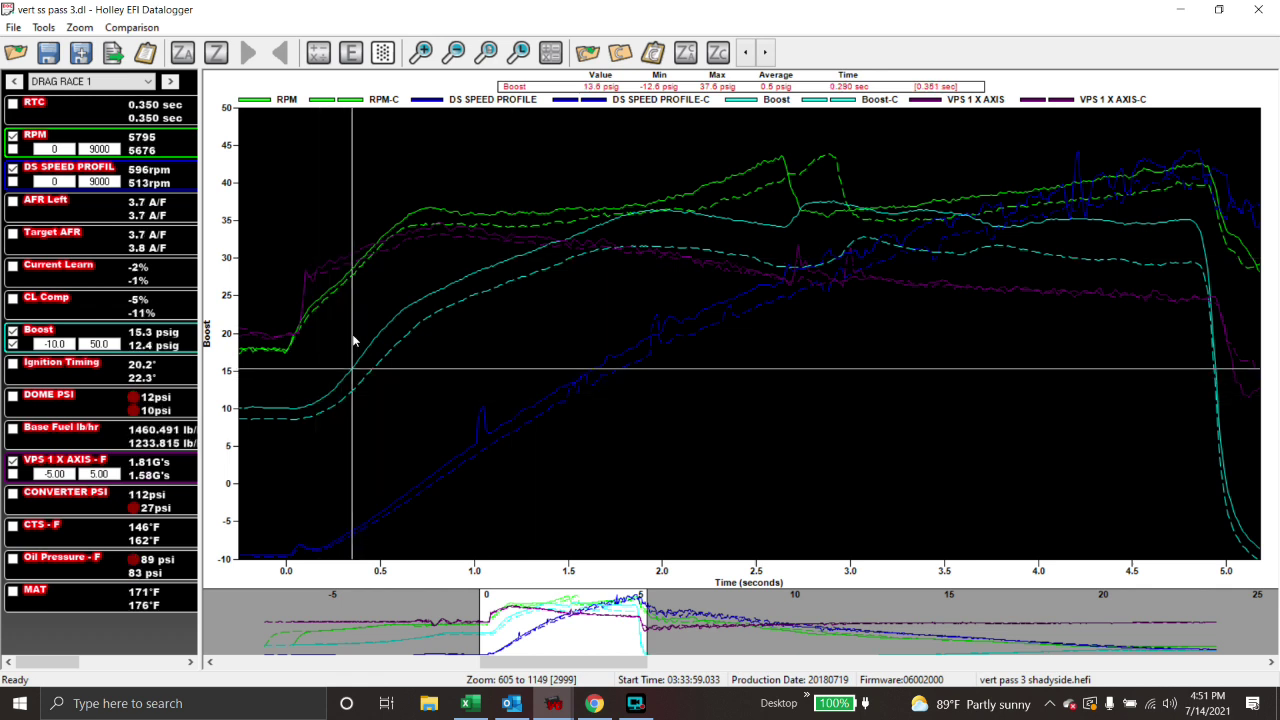
pyautogui.click(283, 405)
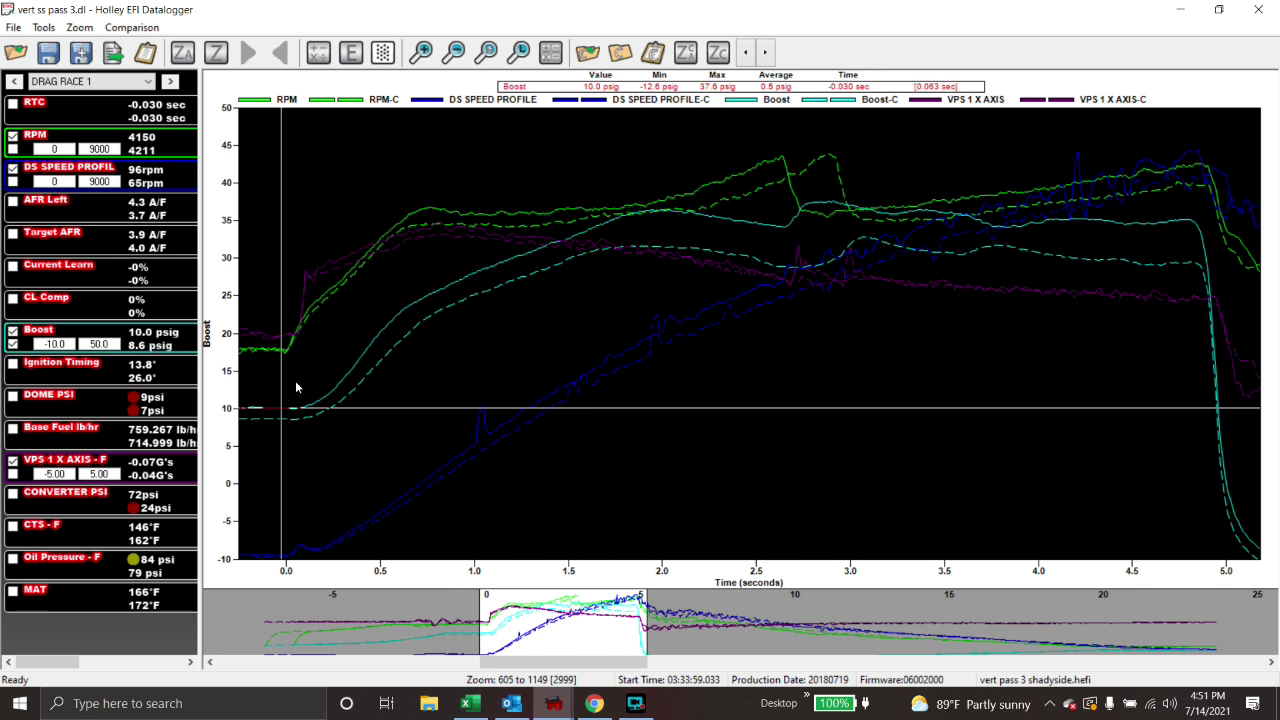
pyautogui.click(289, 374)
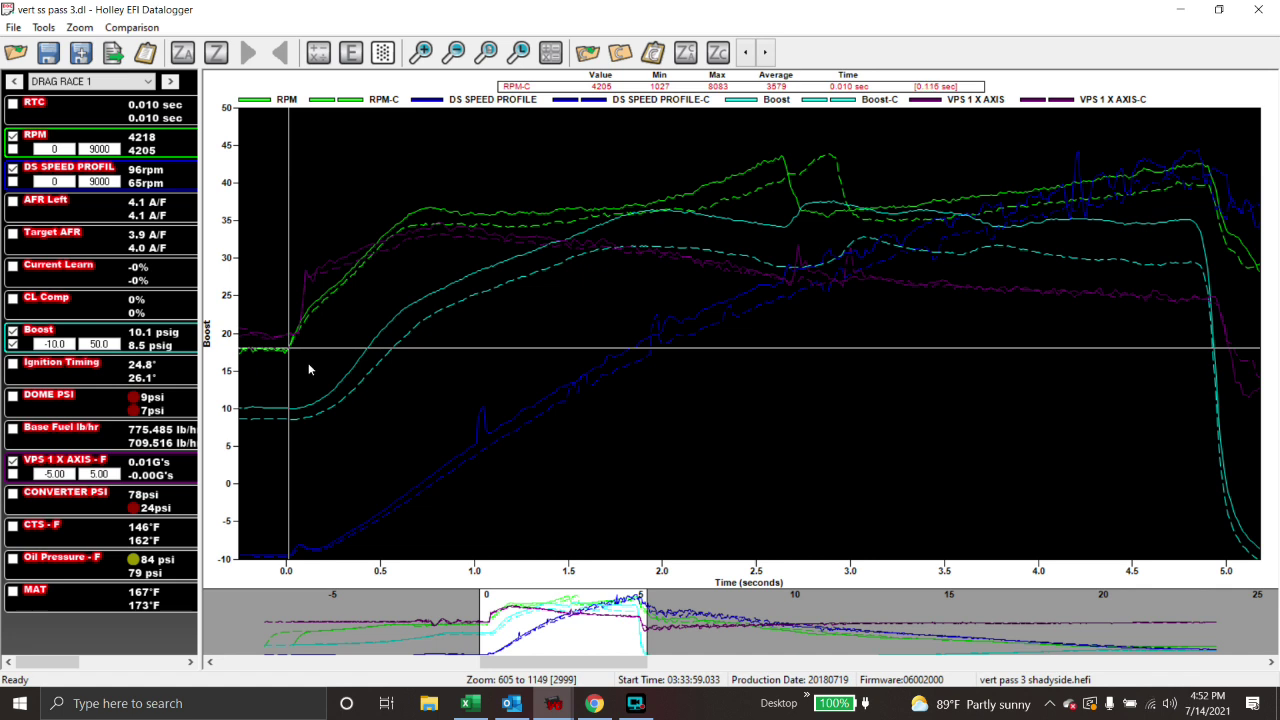
pyautogui.moveTo(308, 369); pyautogui.dragTo(356, 337)
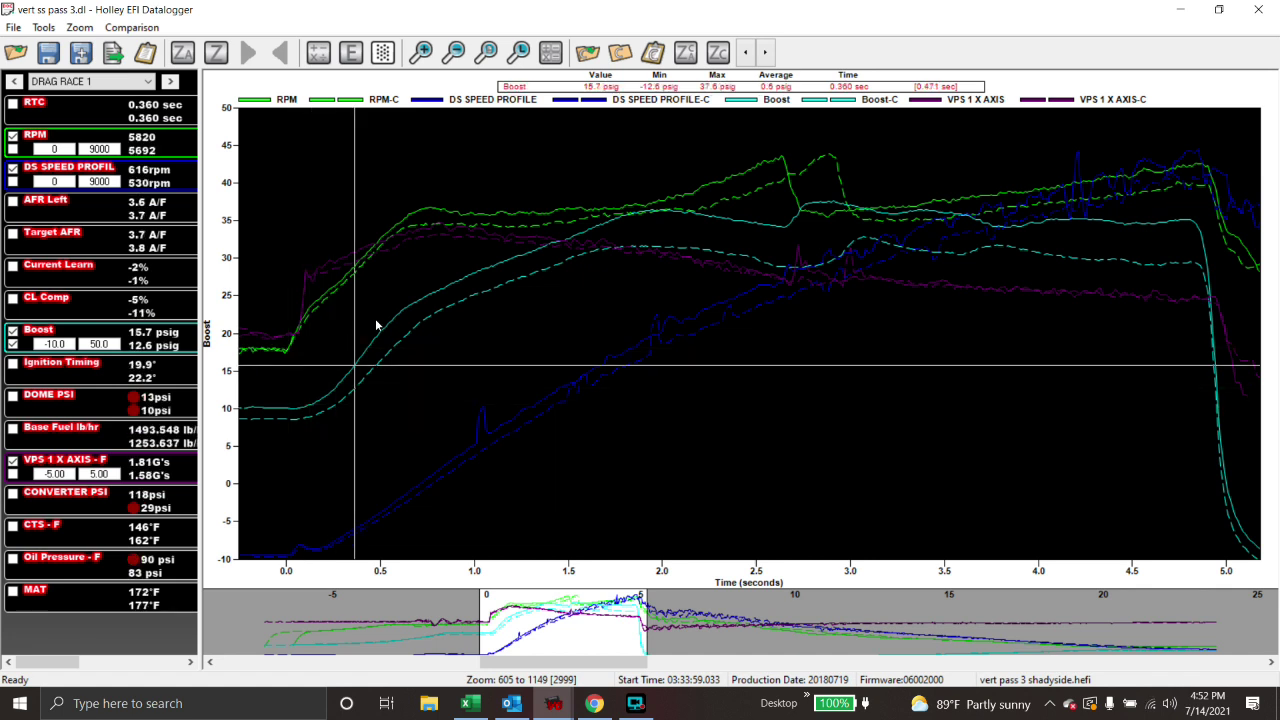
# Step the cursor 0.51–1.05 s, then zoom to 0–1.5 s and read 0.69 s (24.2 vs 21.1 psig)
pyautogui.click(382, 318)
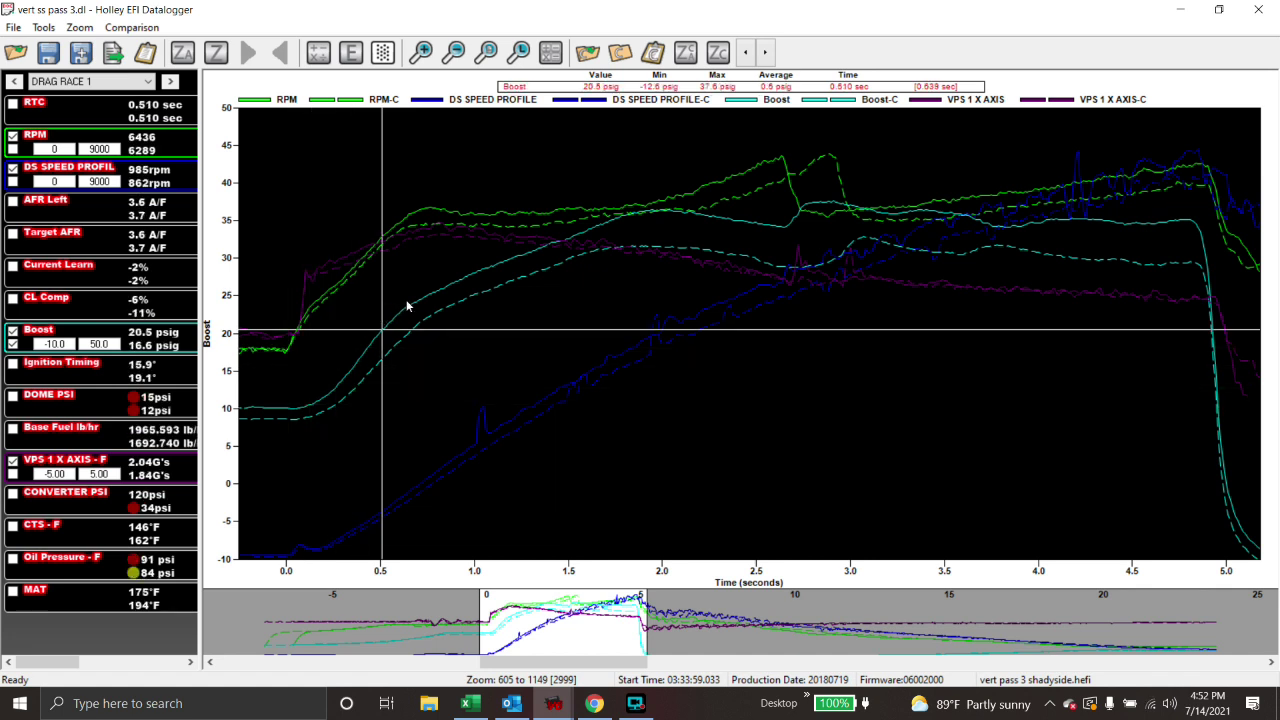
pyautogui.click(408, 306)
pyautogui.click(420, 289)
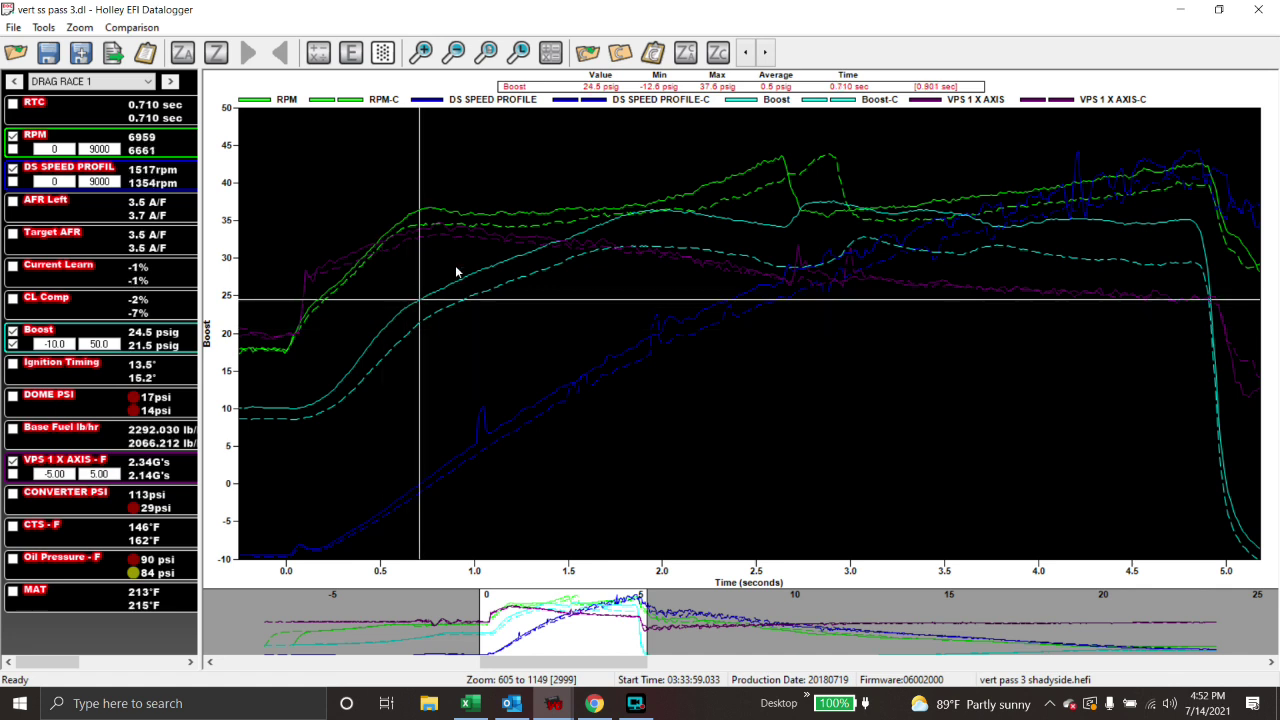
pyautogui.click(460, 270)
pyautogui.click(483, 265)
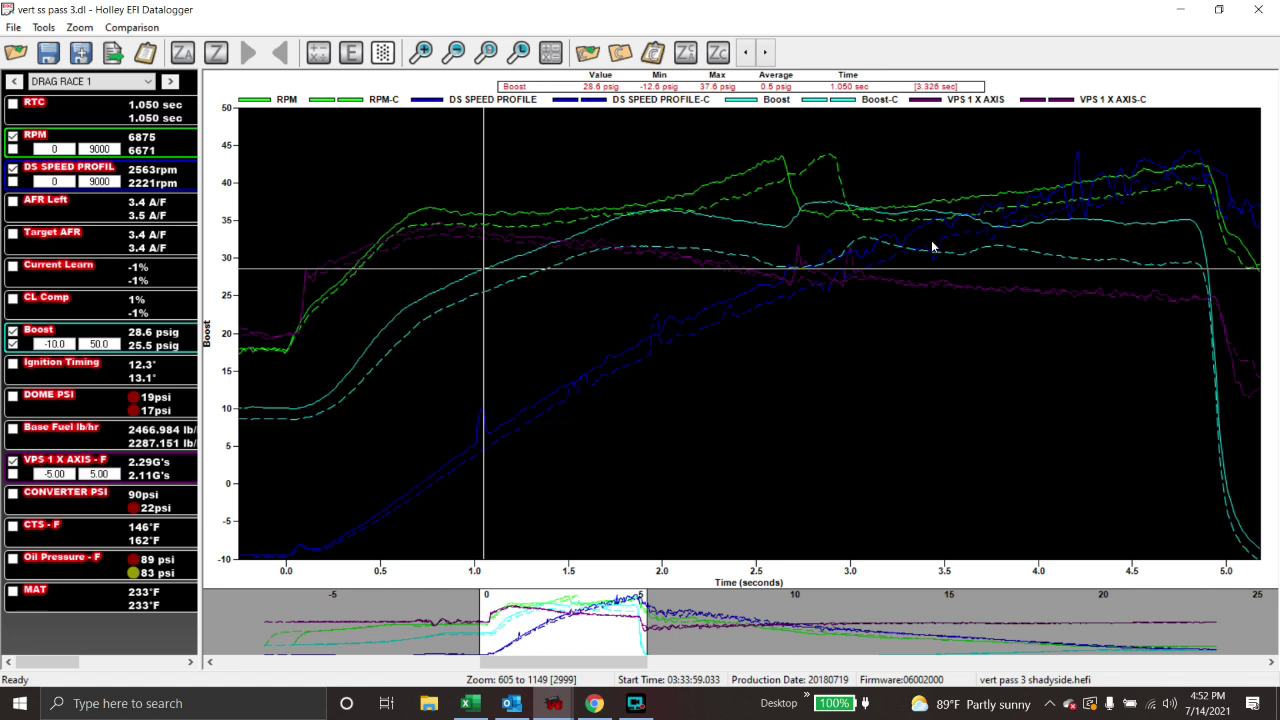
pyautogui.moveTo(571, 166); pyautogui.dragTo(266, 200)
pyautogui.click(737, 292)
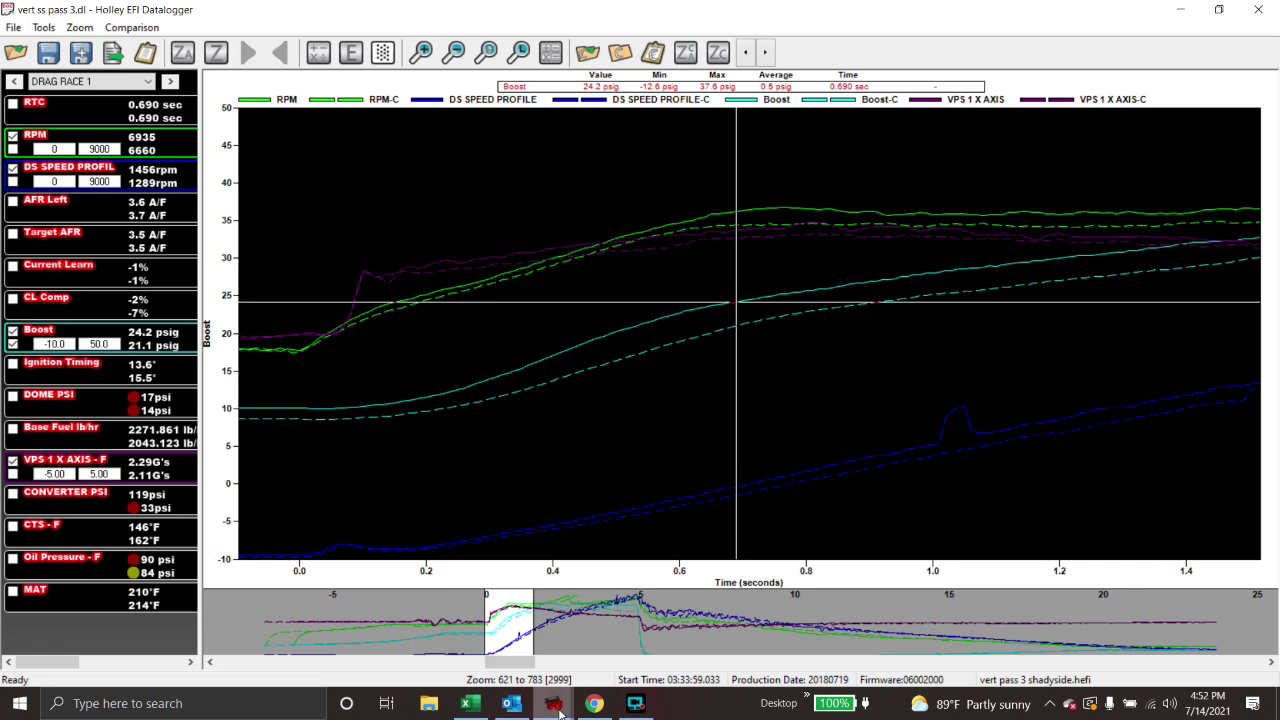
# Bring the Holley EFI V6 tuning window forward and open the Boost vs Time dome curve
pyautogui.moveTo(553, 703)
pyautogui.click(503, 650)
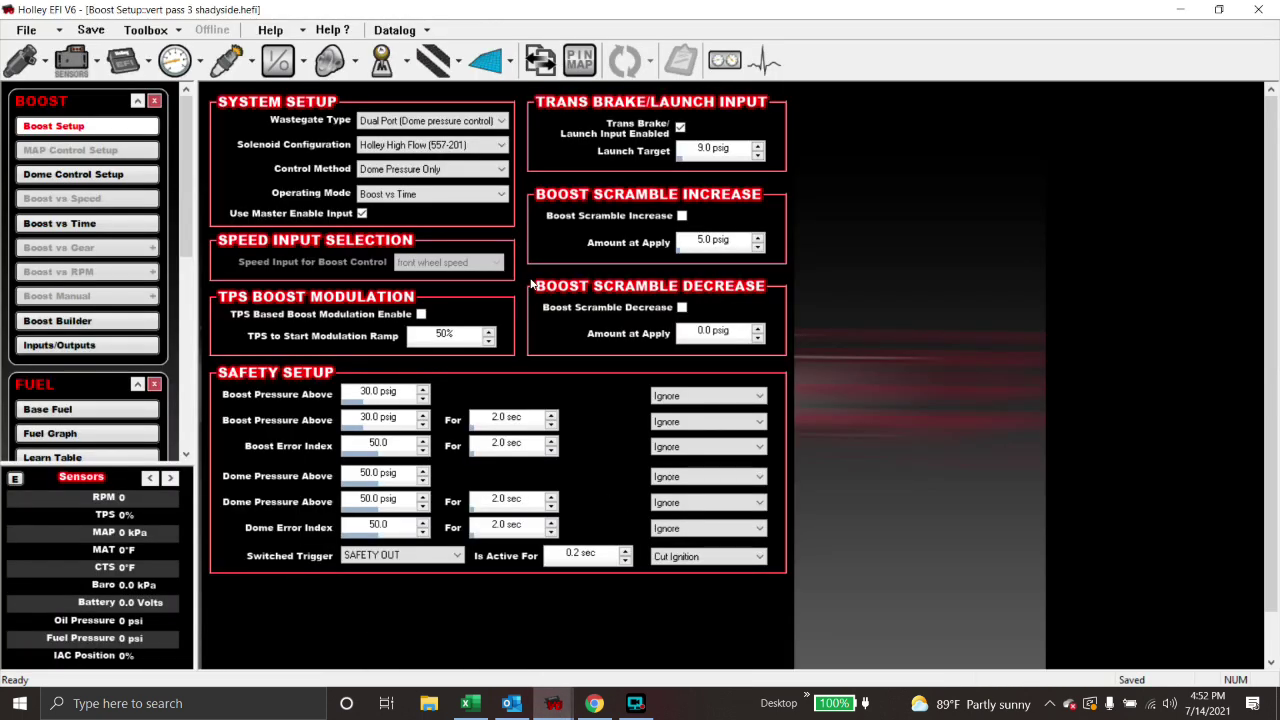
pyautogui.click(47, 229)
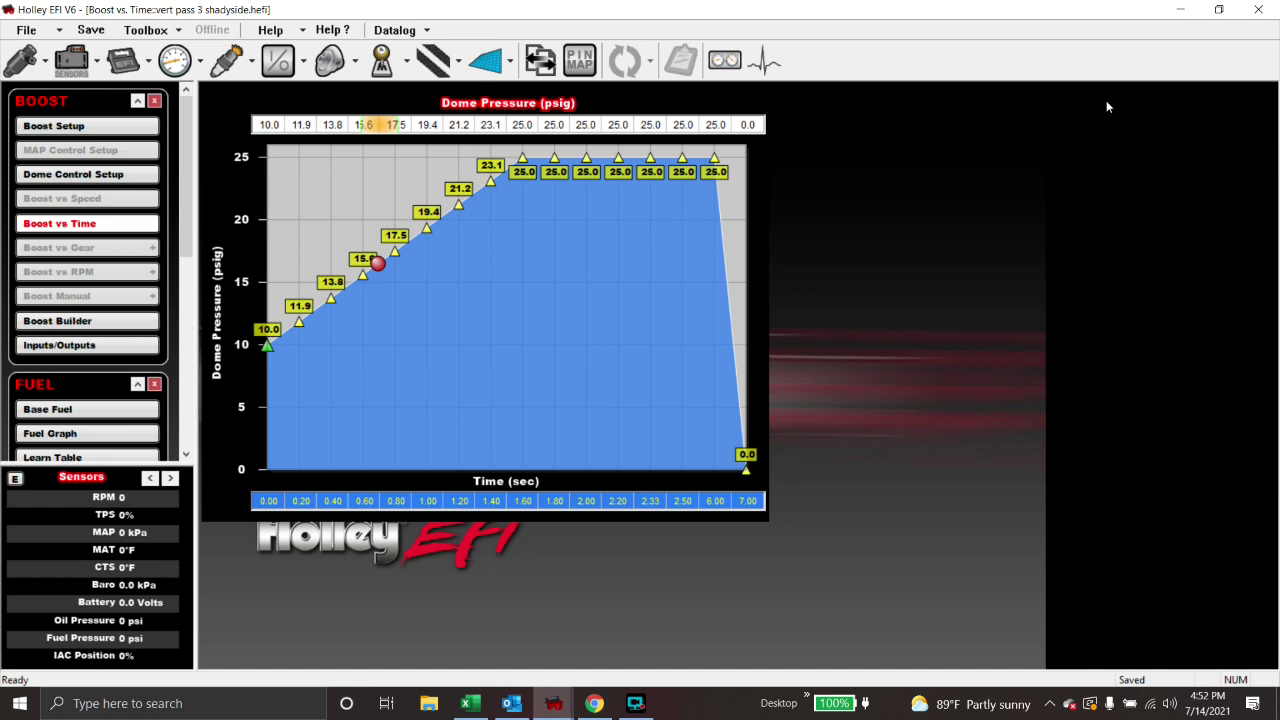
# Restore both windows from full screen and drag the Datalogger toward the right half
pyautogui.click(1222, 12)
pyautogui.click(1220, 10)
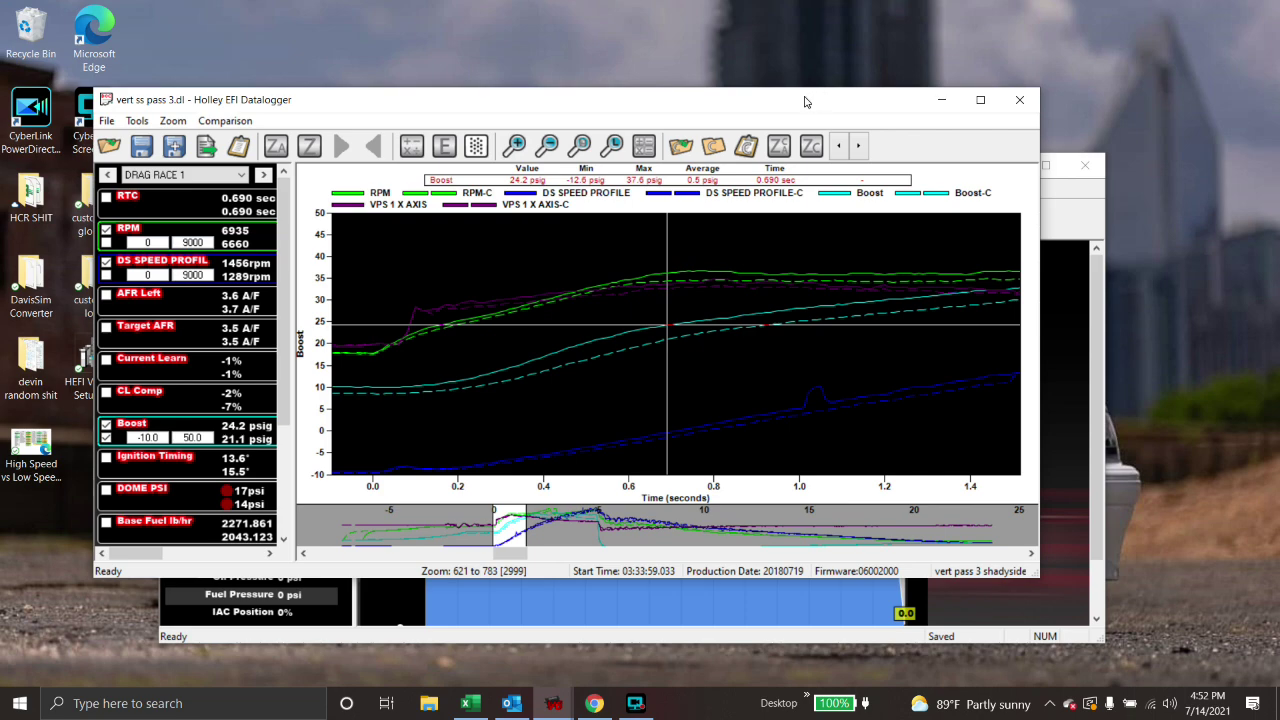
pyautogui.moveTo(805, 101); pyautogui.dragTo(1279, 80)
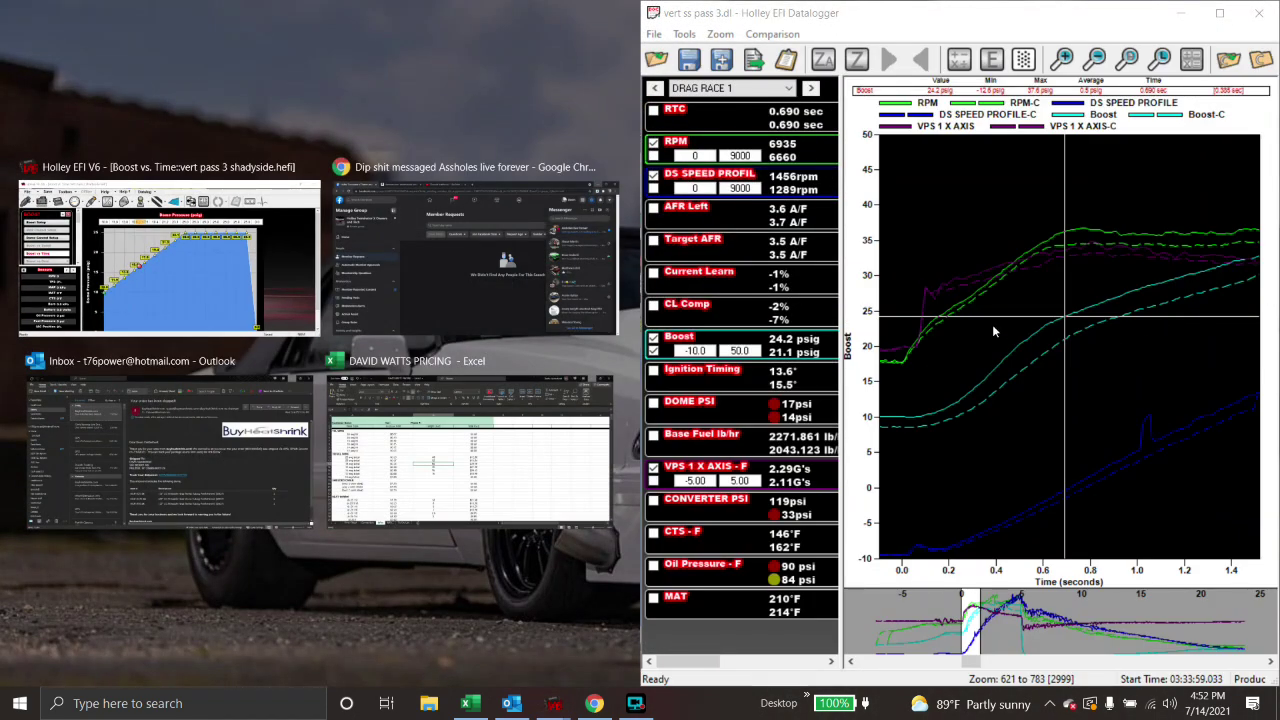
# Tile Holley EFI V6 beside the log and step the cursor 0.12–1.29 s against the dome curve
pyautogui.click(170, 233)
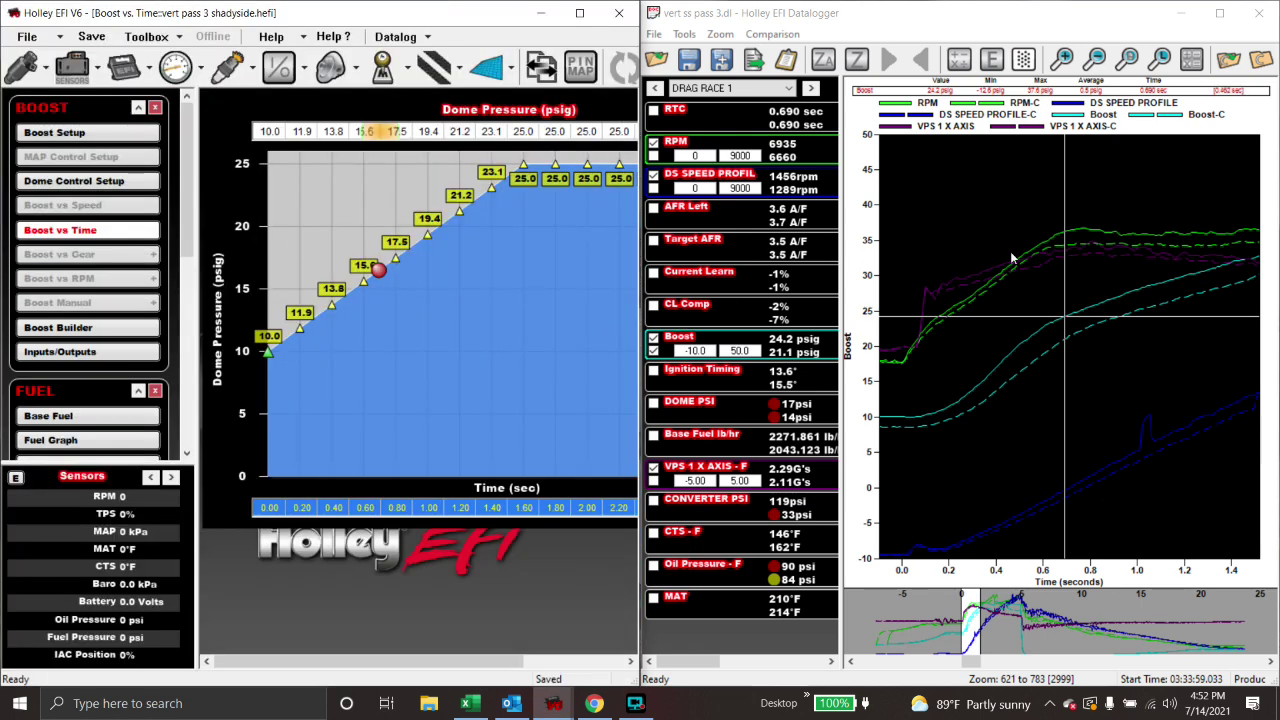
pyautogui.click(980, 320)
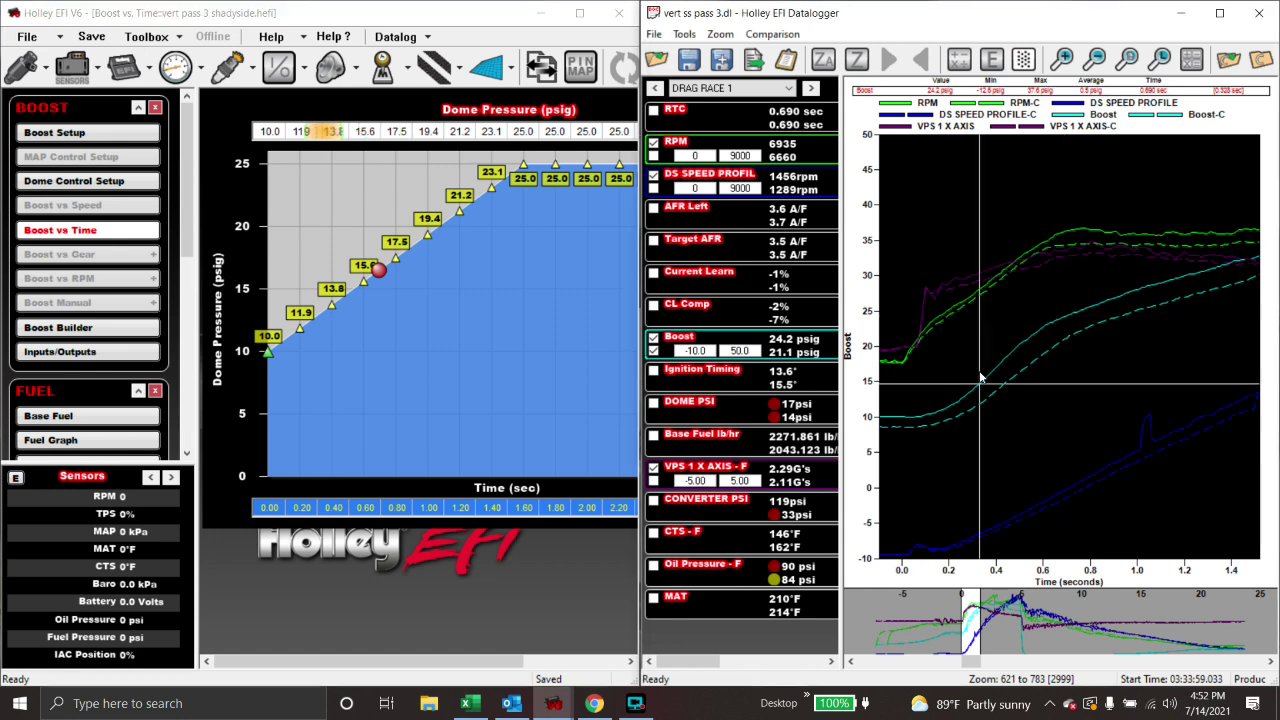
pyautogui.press('Left')
pyautogui.press('Left')
pyautogui.press('Left')
pyautogui.press('Left')
pyautogui.press('Left')
pyautogui.press('Left')
pyautogui.press('Left')
pyautogui.press('Left')
pyautogui.press('Left')
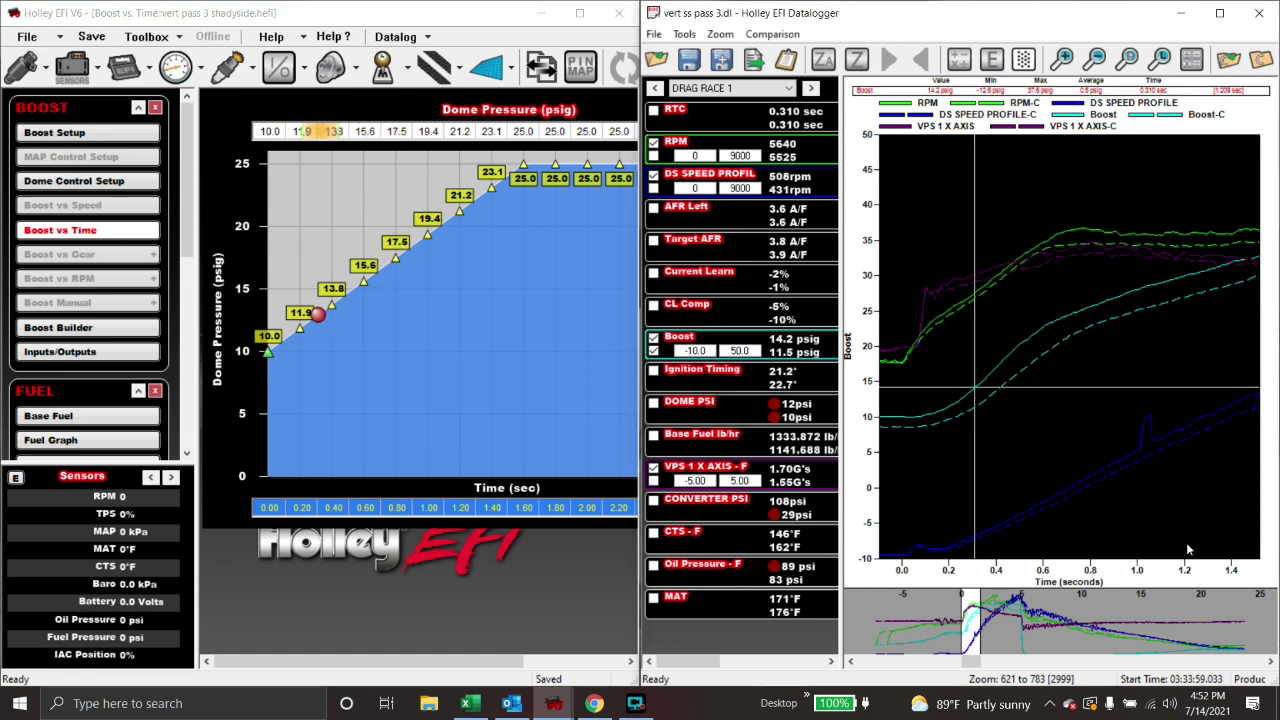
pyautogui.press('Left')
pyautogui.press('Left')
pyautogui.press('Left')
pyautogui.press('Left')
pyautogui.press('Left')
pyautogui.press('Left')
pyautogui.press('Left')
pyautogui.press('Left')
pyautogui.press('Left')
pyautogui.press('Left')
pyautogui.press('Left')
pyautogui.press('Left')
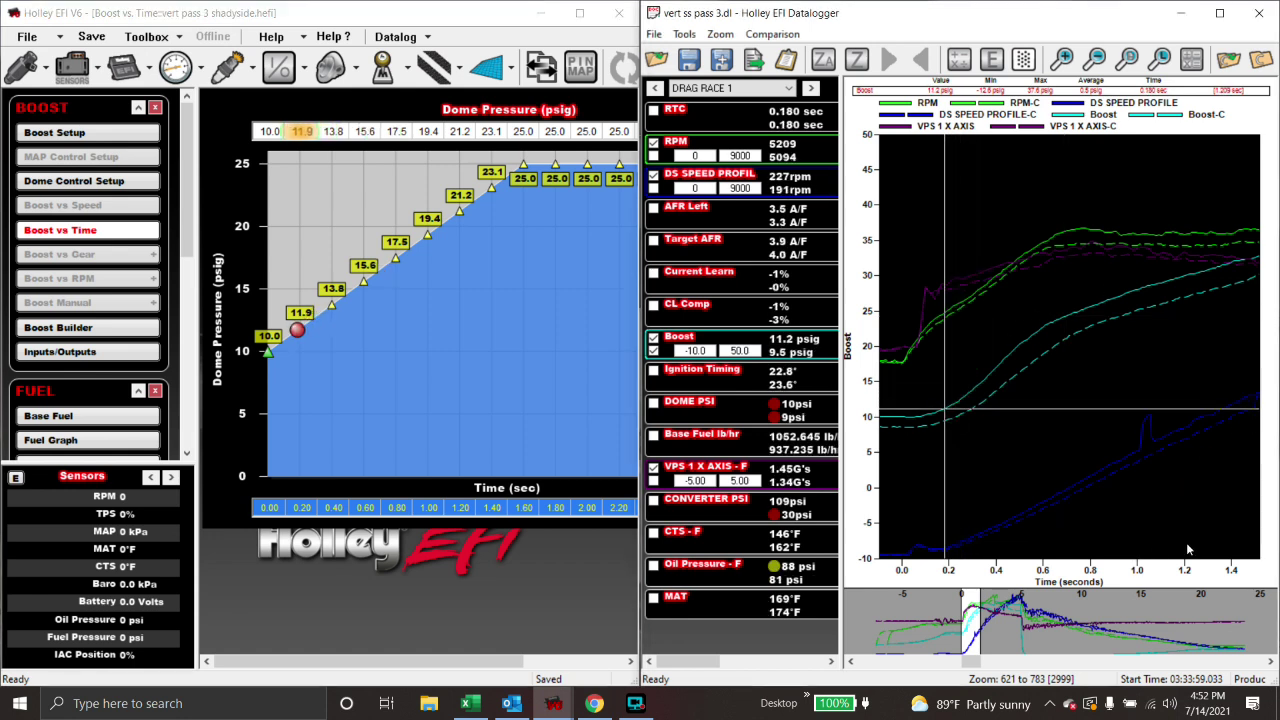
pyautogui.press('Right')
pyautogui.press('Right')
pyautogui.press('Right')
pyautogui.press('Right')
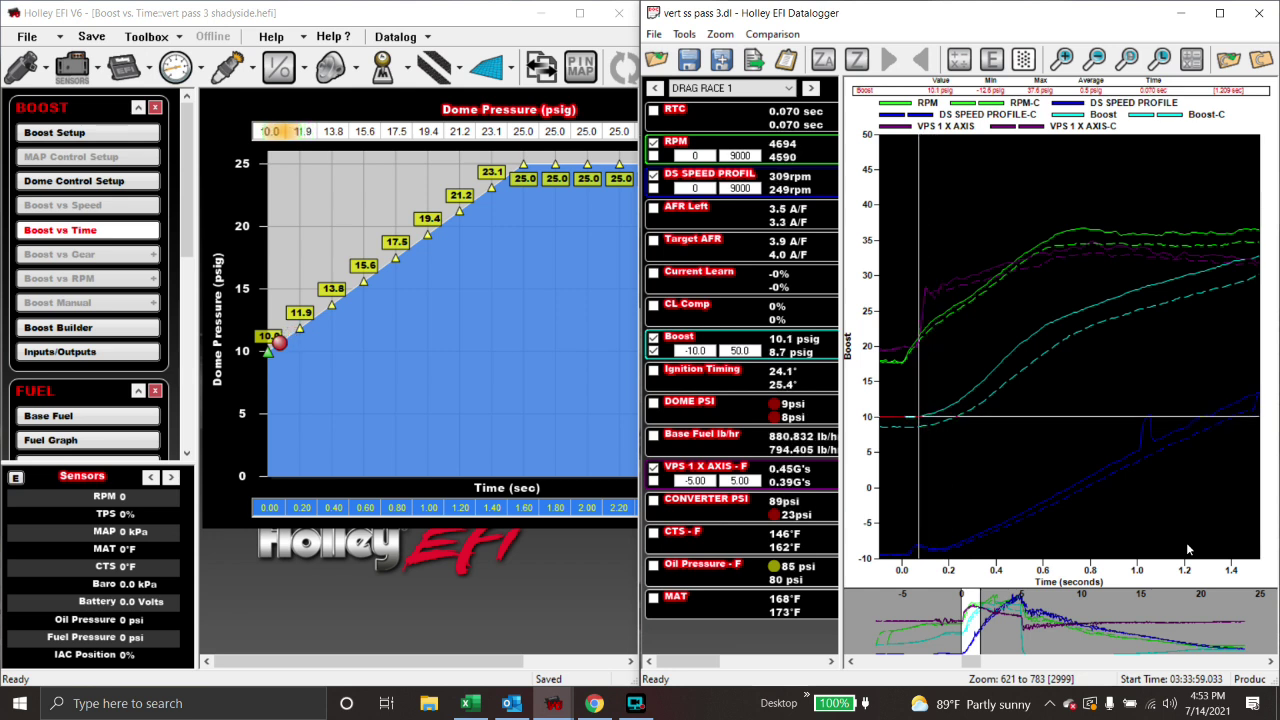
pyautogui.press('Right')
pyautogui.press('Right')
pyautogui.press('Right')
pyautogui.press('Right')
pyautogui.press('Right')
pyautogui.press('Right')
pyautogui.press('Right')
pyautogui.press('Right')
pyautogui.press('Right')
pyautogui.press('Right')
pyautogui.press('Right')
pyautogui.press('Right')
pyautogui.press('Right')
pyautogui.press('Right')
pyautogui.press('Right')
pyautogui.press('Right')
pyautogui.press('Right')
pyautogui.press('Right')
pyautogui.press('Right')
pyautogui.press('Right')
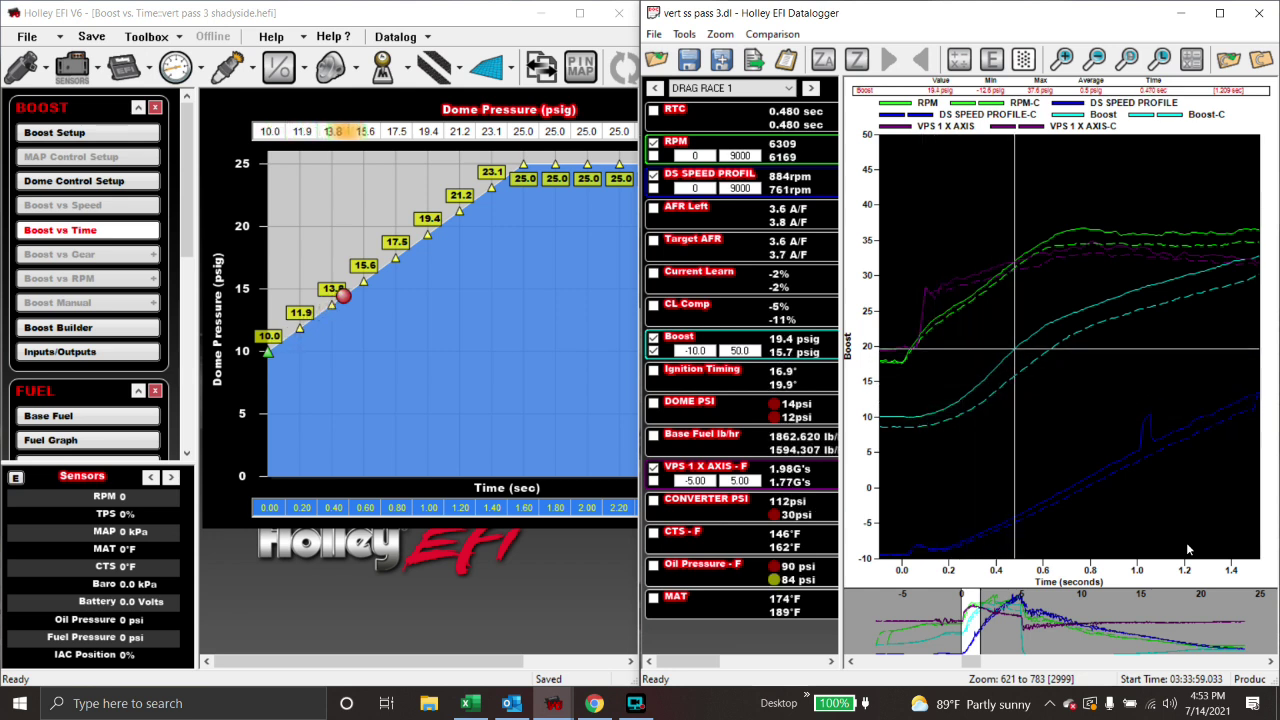
pyautogui.press('Right')
pyautogui.press('Right')
pyautogui.press('Right')
pyautogui.press('Right')
pyautogui.press('Right')
pyautogui.press('Right')
pyautogui.press('Right')
pyautogui.press('Right')
pyautogui.press('Right')
pyautogui.press('Right')
pyautogui.press('Right')
pyautogui.press('Right')
pyautogui.press('Right')
pyautogui.press('Right')
pyautogui.press('Right')
pyautogui.press('Right')
pyautogui.press('Right')
pyautogui.press('Right')
pyautogui.press('Right')
pyautogui.press('Right')
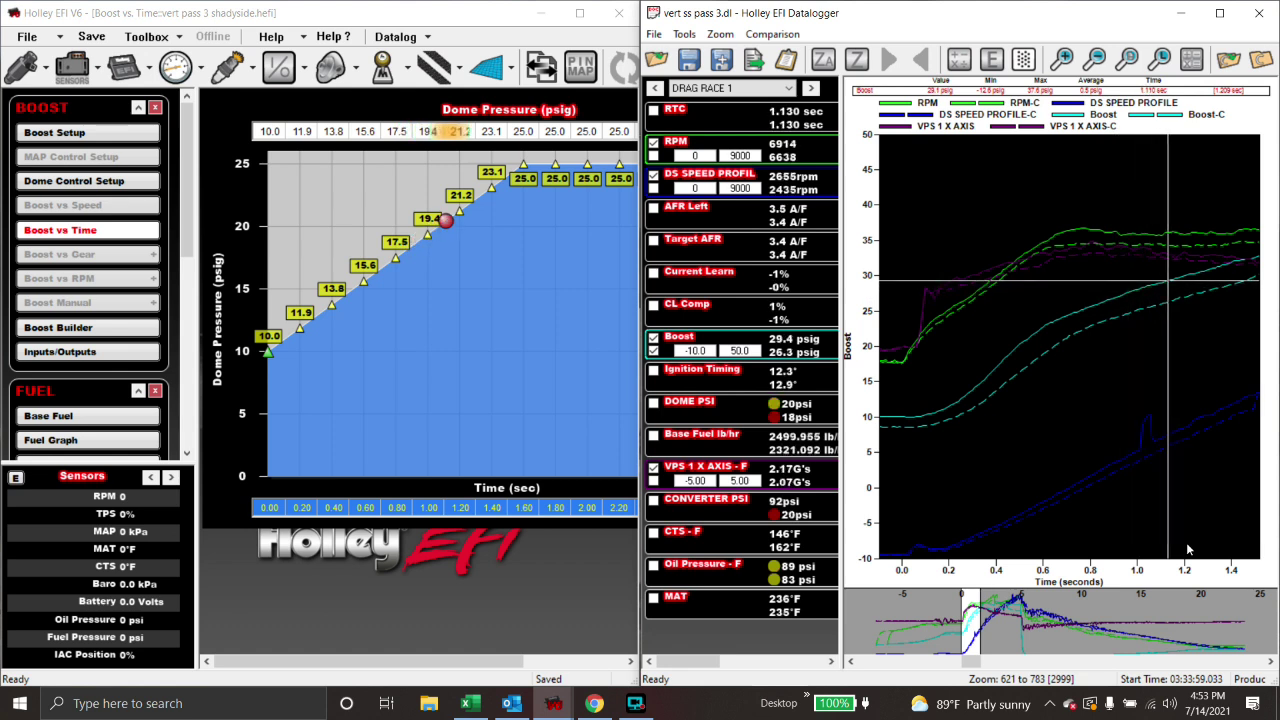
pyautogui.press('Right')
pyautogui.press('Right')
pyautogui.press('Right')
pyautogui.press('Right')
pyautogui.press('Right')
pyautogui.press('Right')
pyautogui.press('Right')
pyautogui.press('Right')
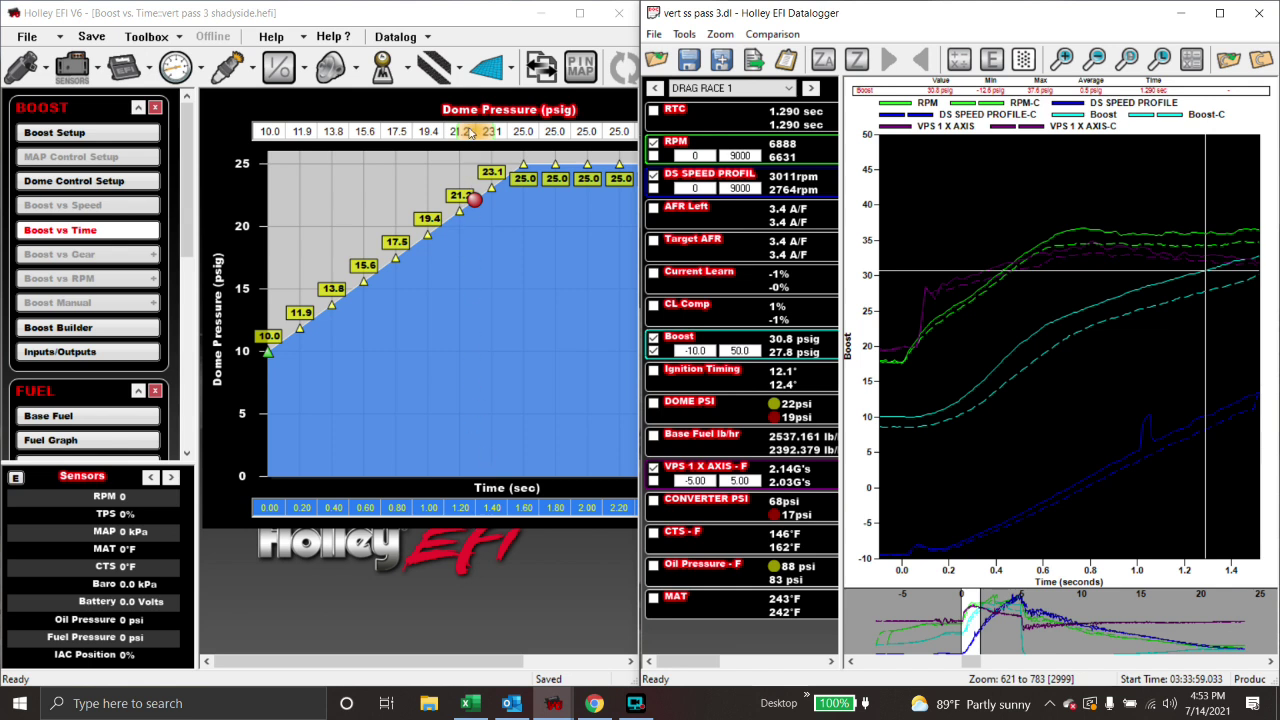
# Move the cursor through 0.19–0.63 s, then settle at 0.02 s (10.0 vs 8.5 psig)
pyautogui.click(948, 372)
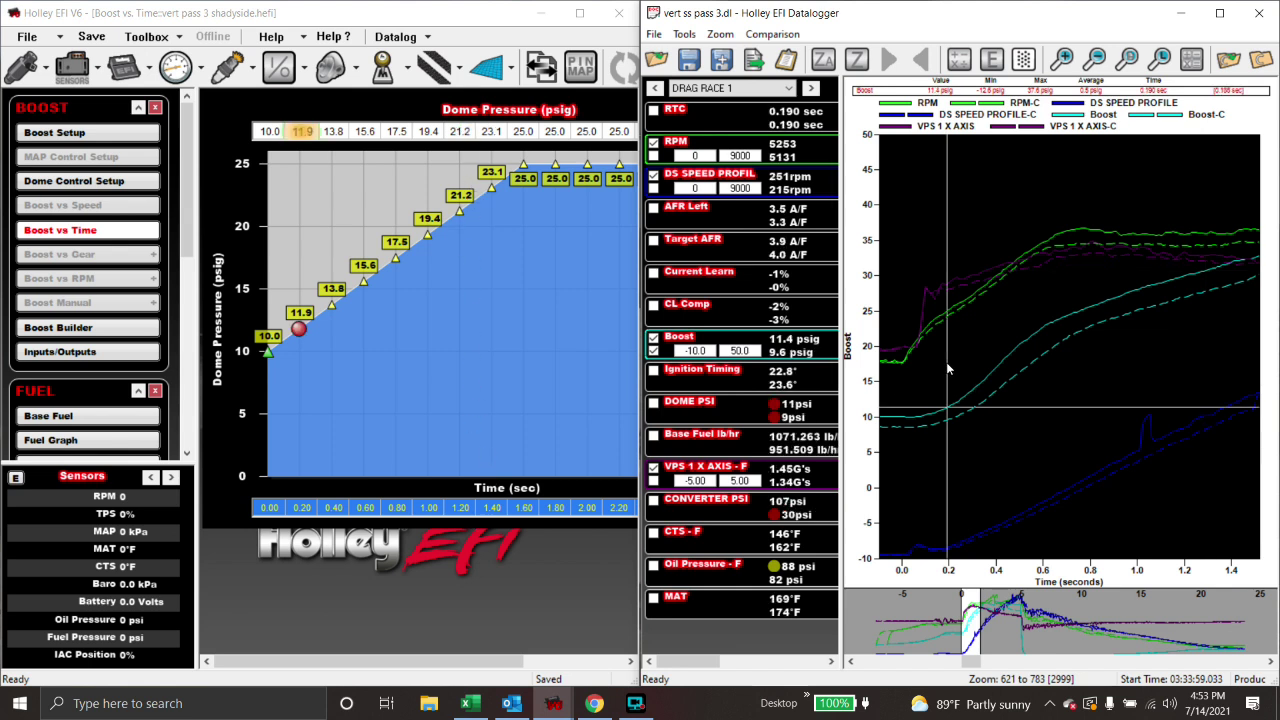
pyautogui.click(984, 310)
pyautogui.click(1029, 302)
pyautogui.click(1049, 283)
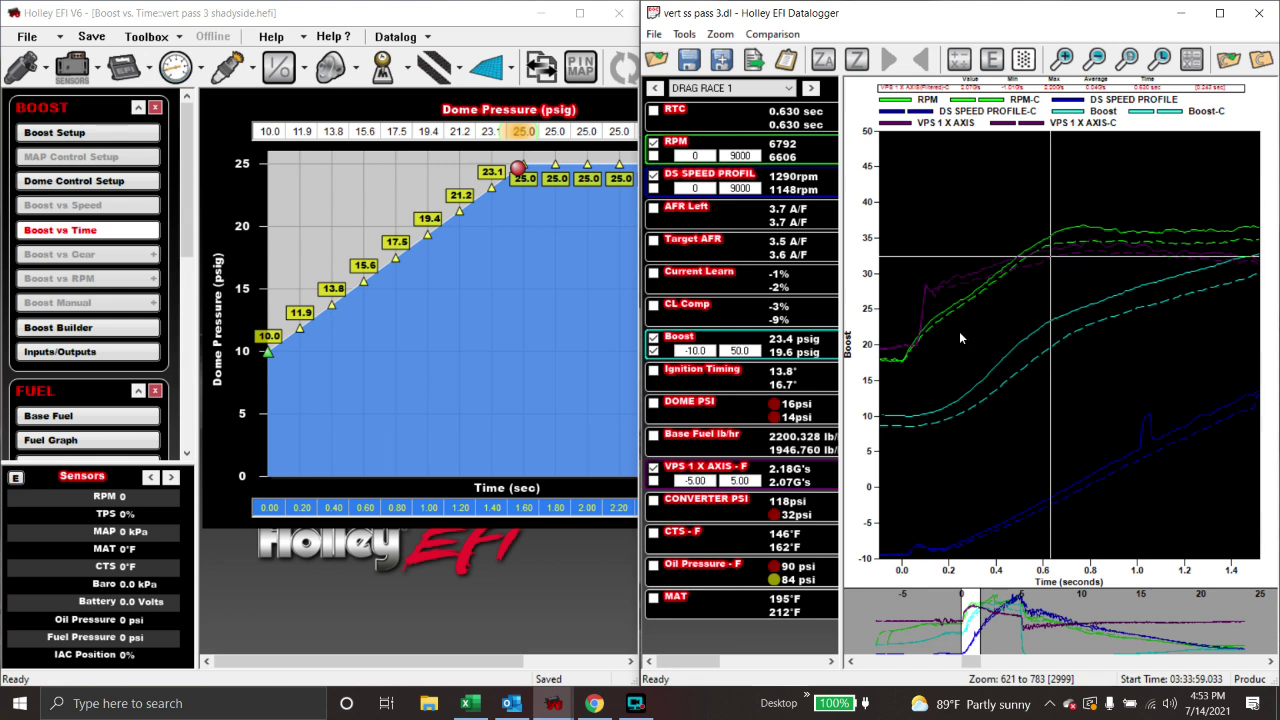
pyautogui.click(891, 320)
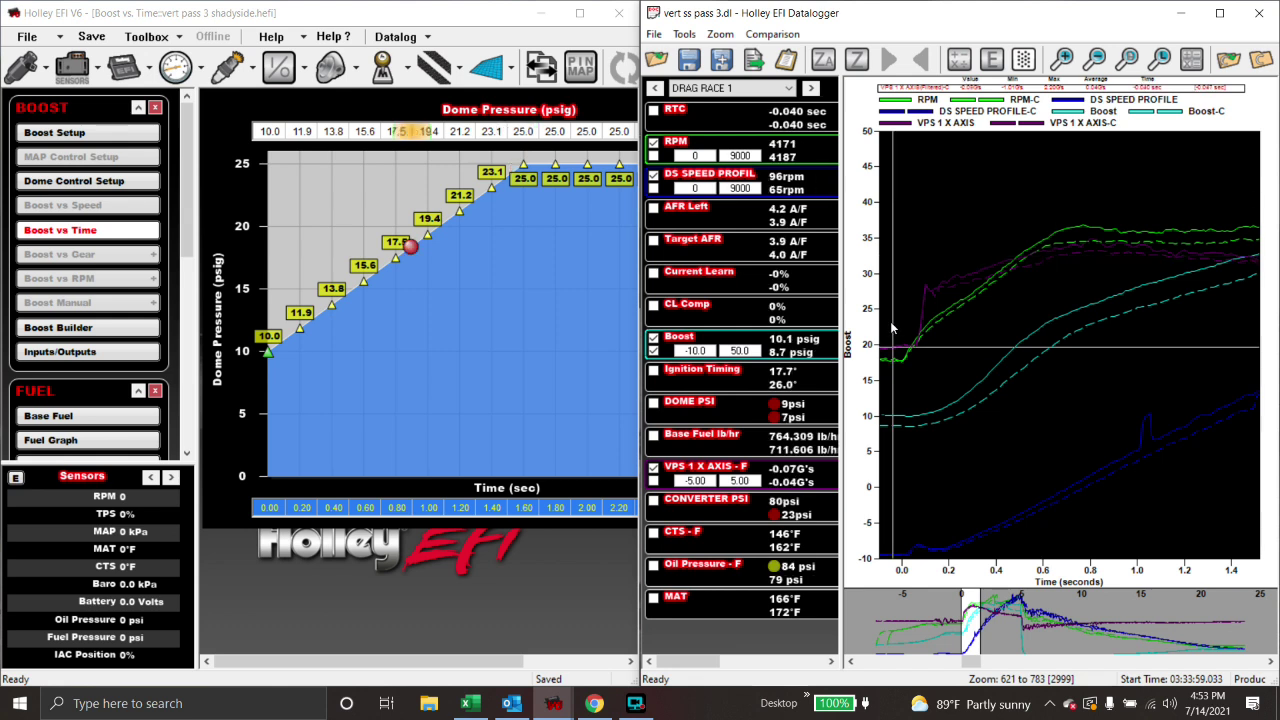
pyautogui.click(906, 320)
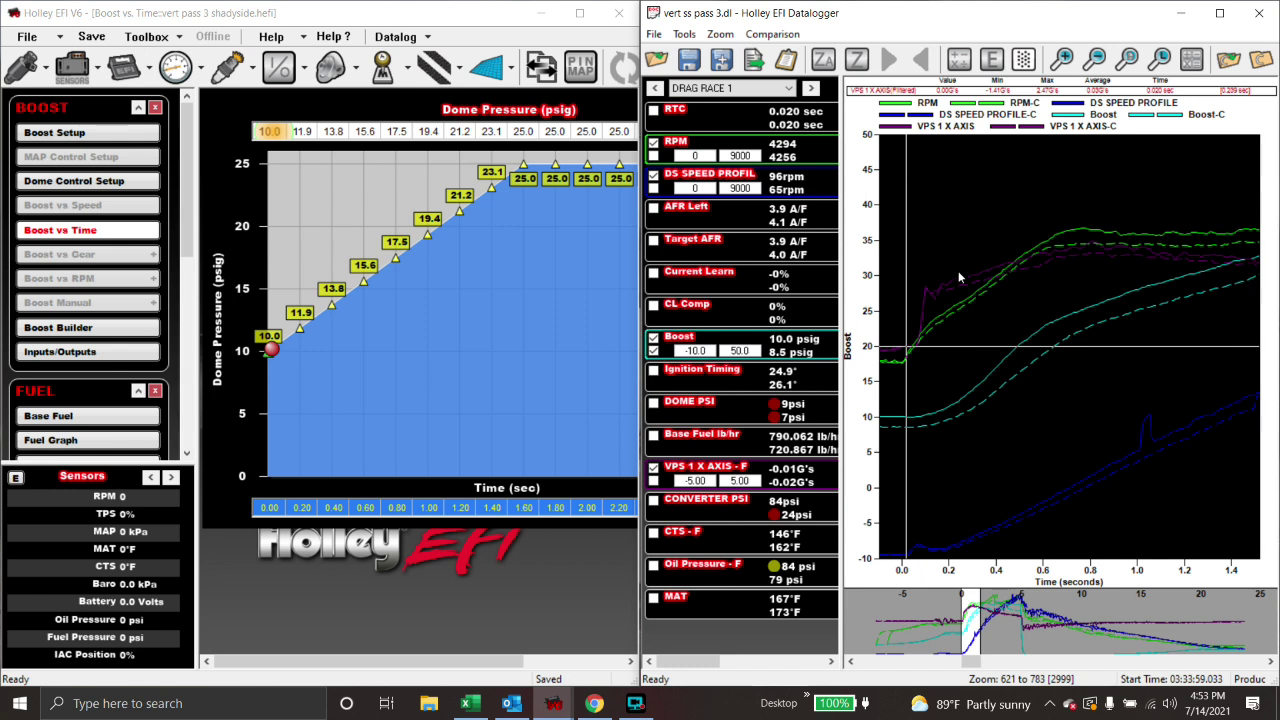
pyautogui.scroll(1, 958, 277)
# Pan the graph back into the pre-launch stretch and pick the Boost and RPM traces
pyautogui.scroll(1, 958, 277)
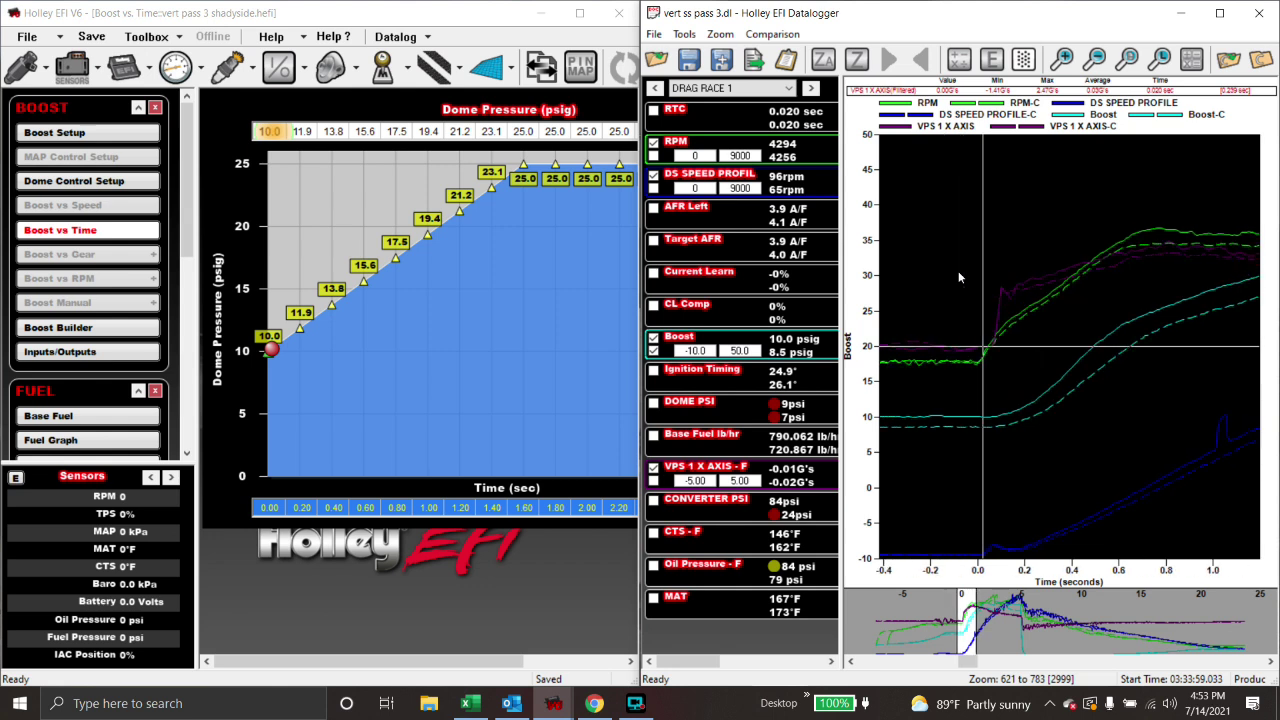
pyautogui.scroll(1, 958, 277)
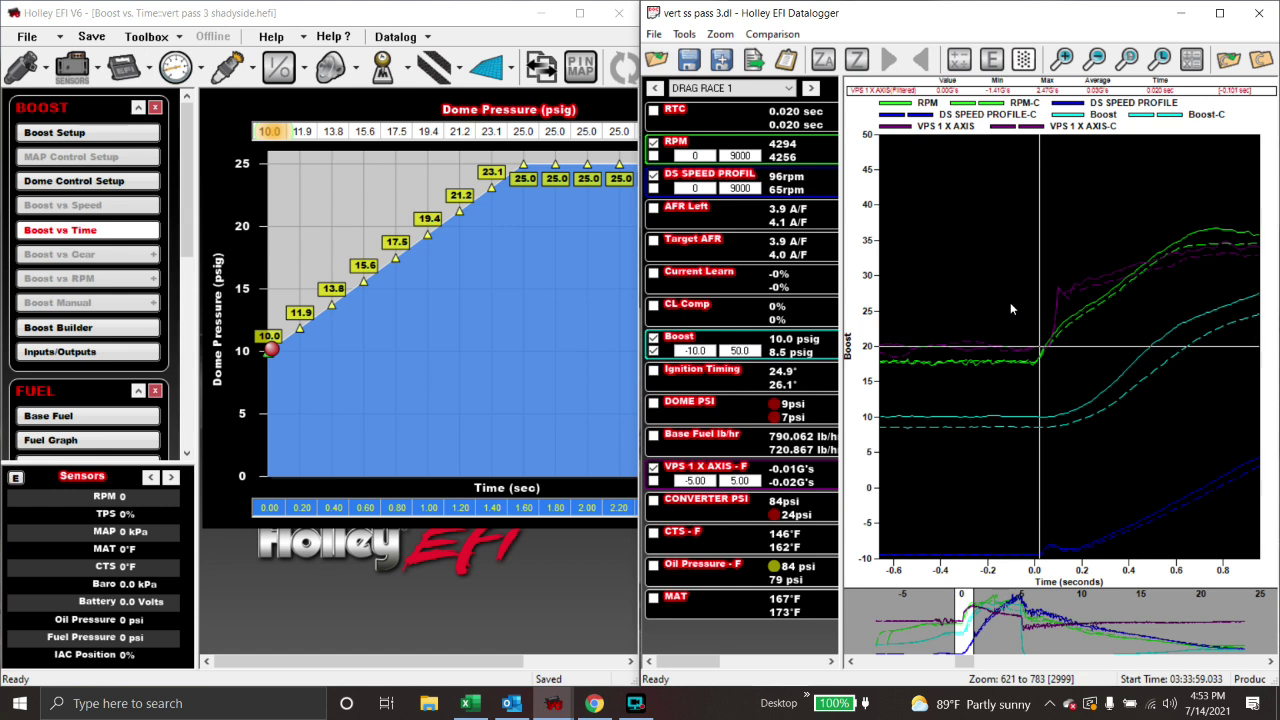
pyautogui.scroll(2, 988, 290)
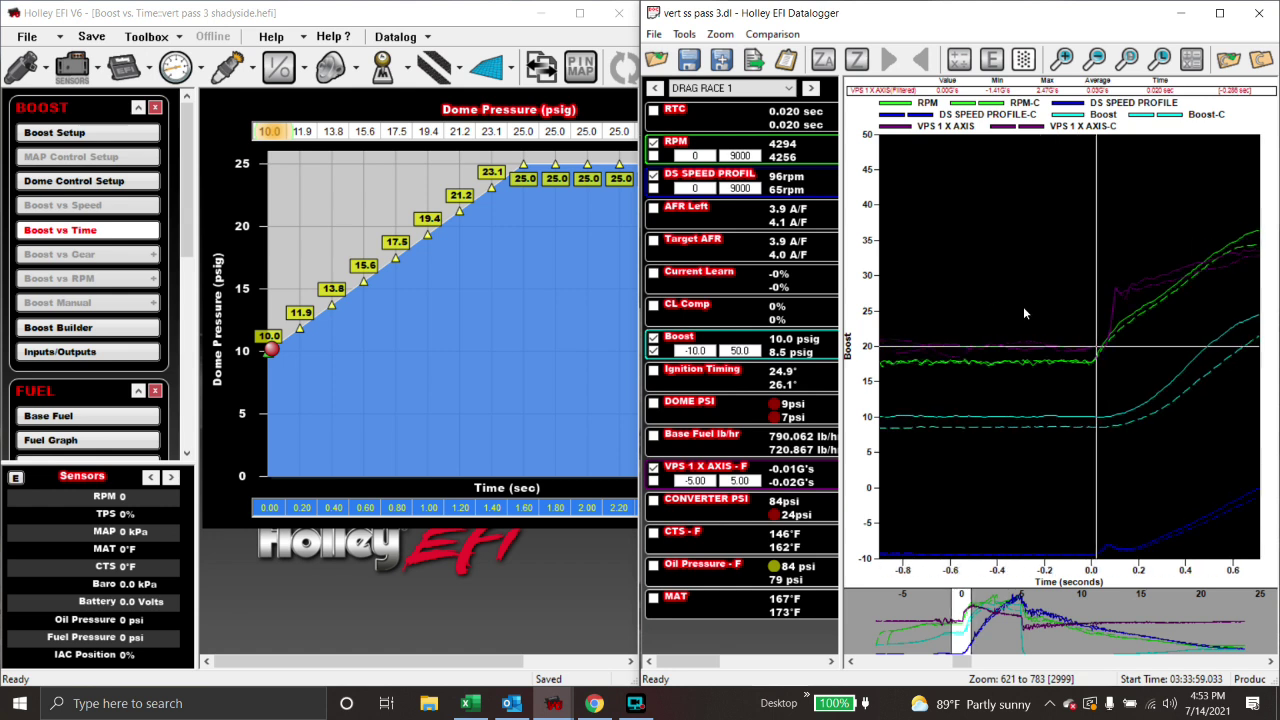
pyautogui.click(1078, 413)
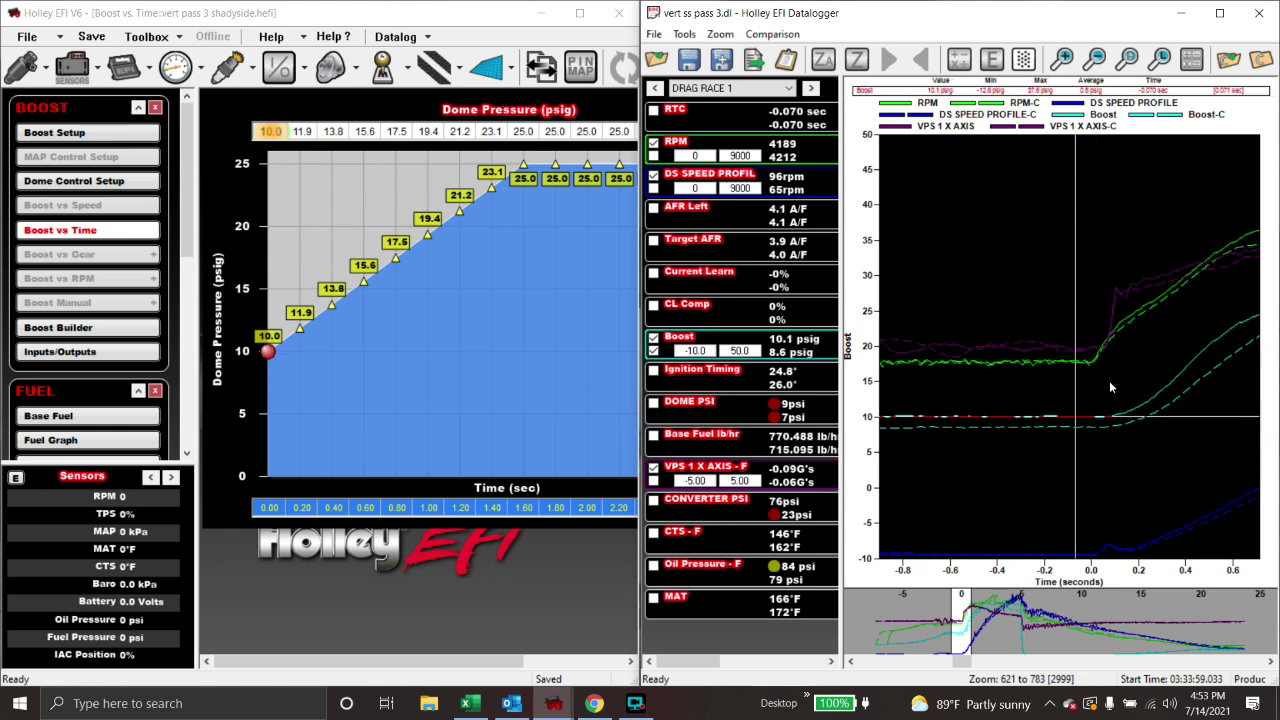
pyautogui.click(1105, 375)
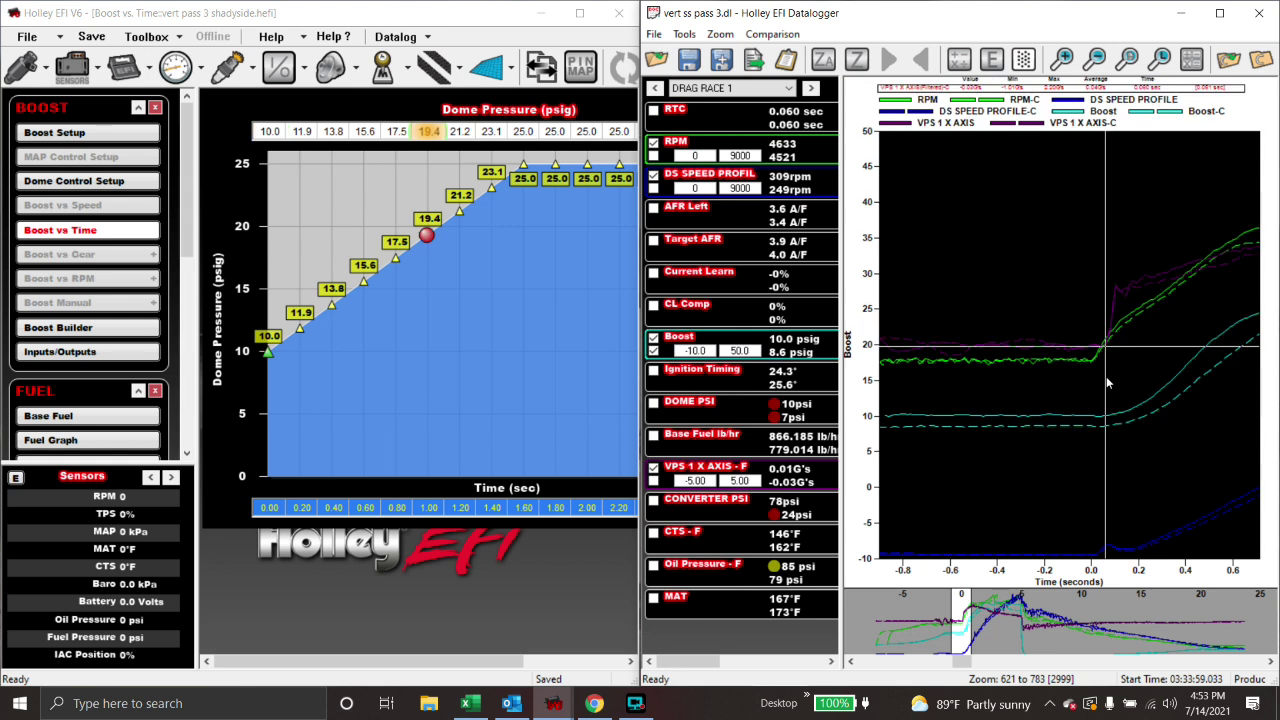
pyautogui.click(1081, 380)
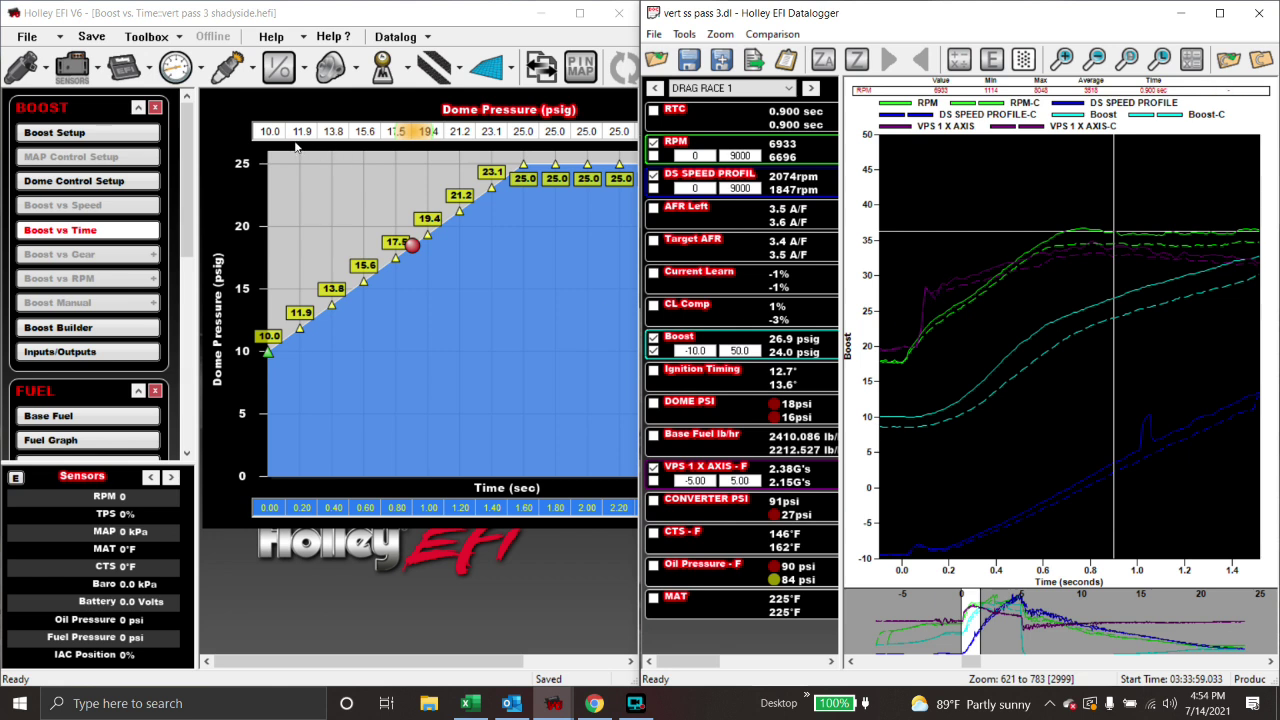
# Place the cursor at −0.4 s (10.1 vs 8.6 psig) and show the tune's Boost Setup page
pyautogui.scroll(4, 920, 315)
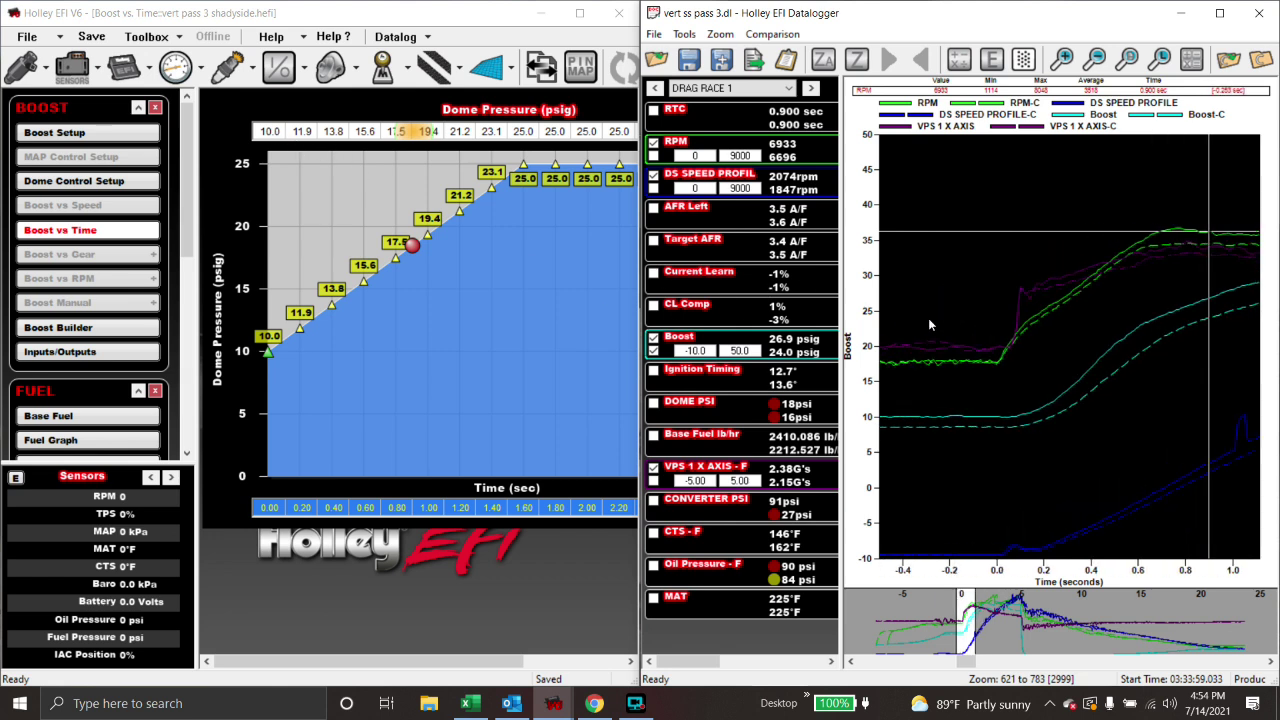
pyautogui.click(962, 312)
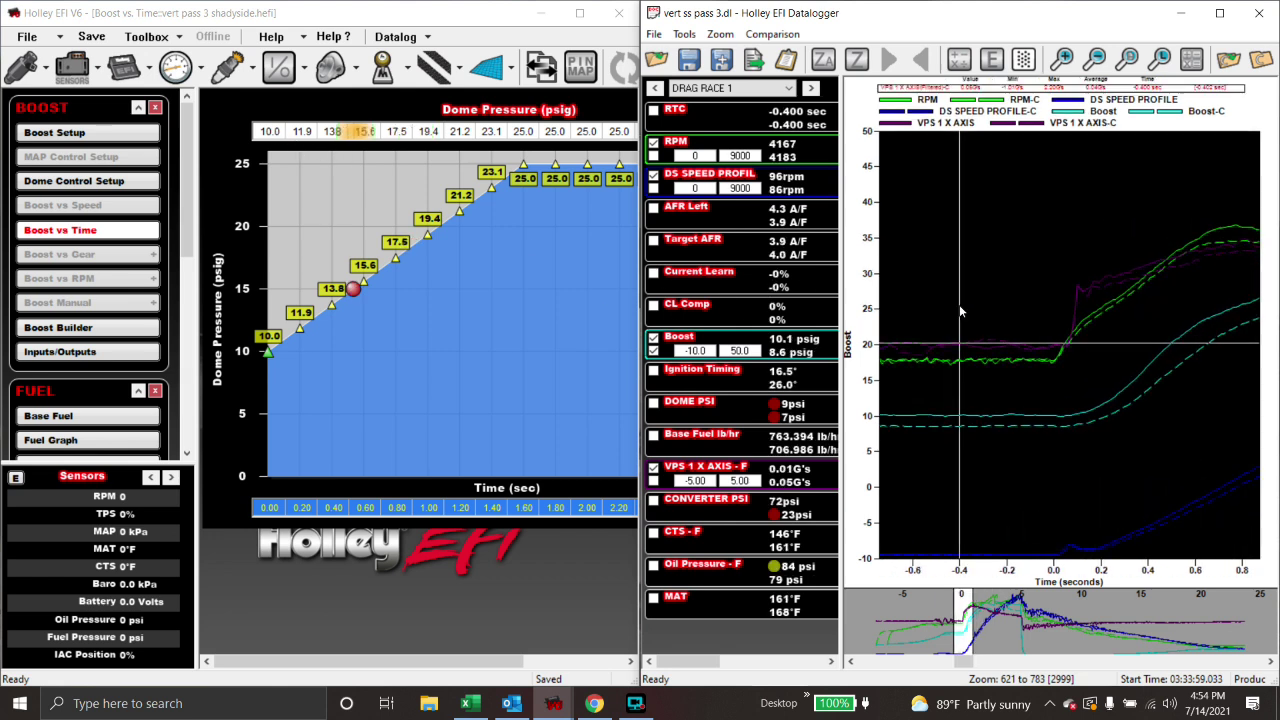
pyautogui.click(25, 132)
# Move the datalog cursor around the launch, between about -0.23 and -0.32 s
pyautogui.scroll(-1, 440, 326)
pyautogui.scroll(1, 440, 326)
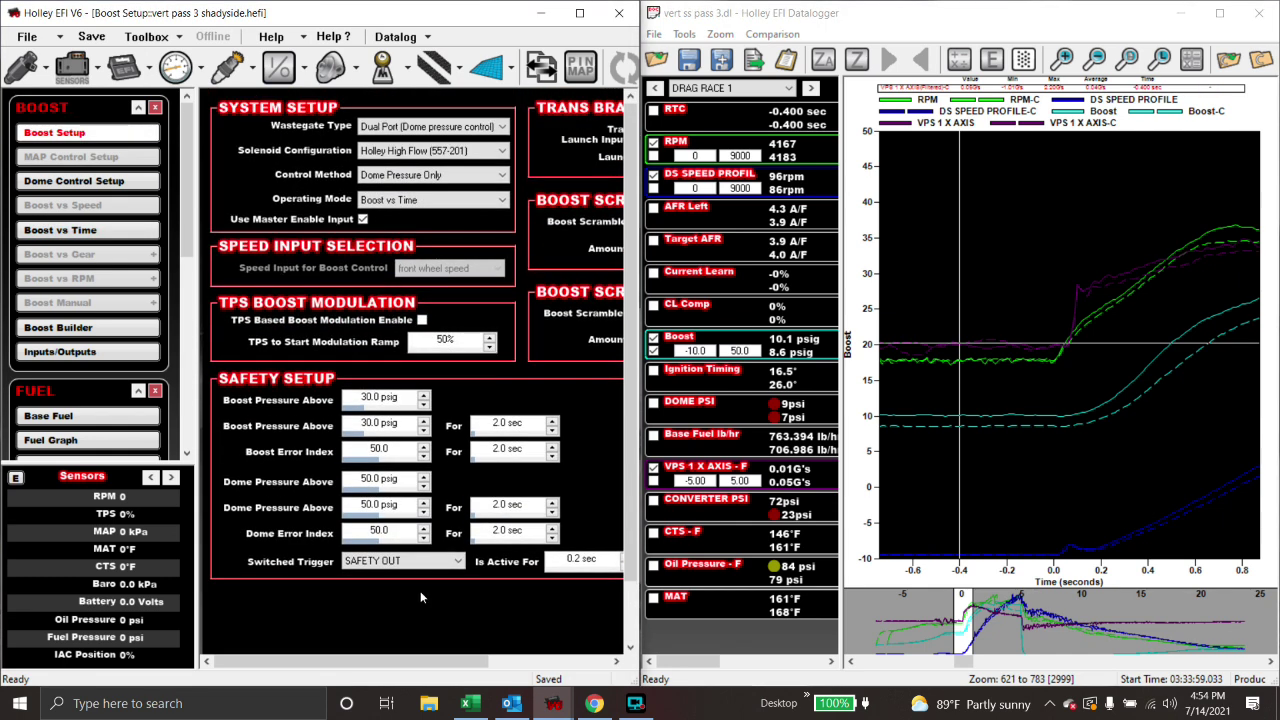
pyautogui.moveTo(432, 660); pyautogui.dragTo(557, 660)
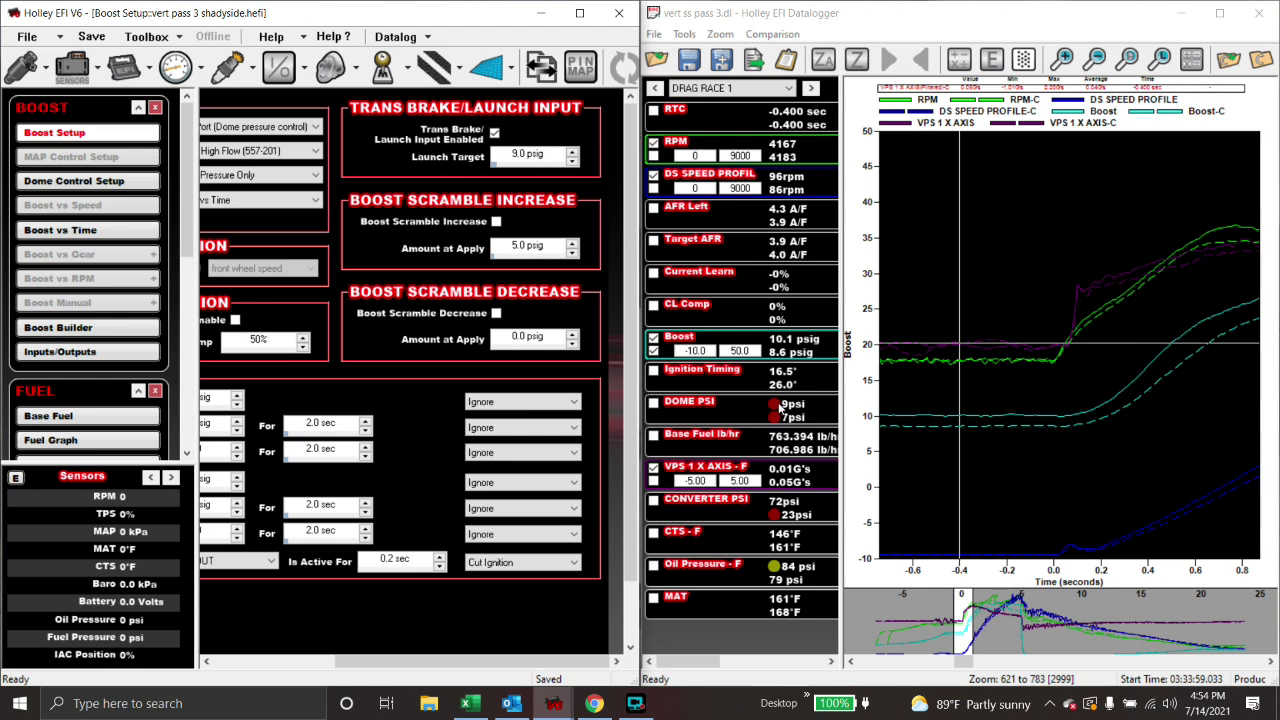
pyautogui.click(1001, 420)
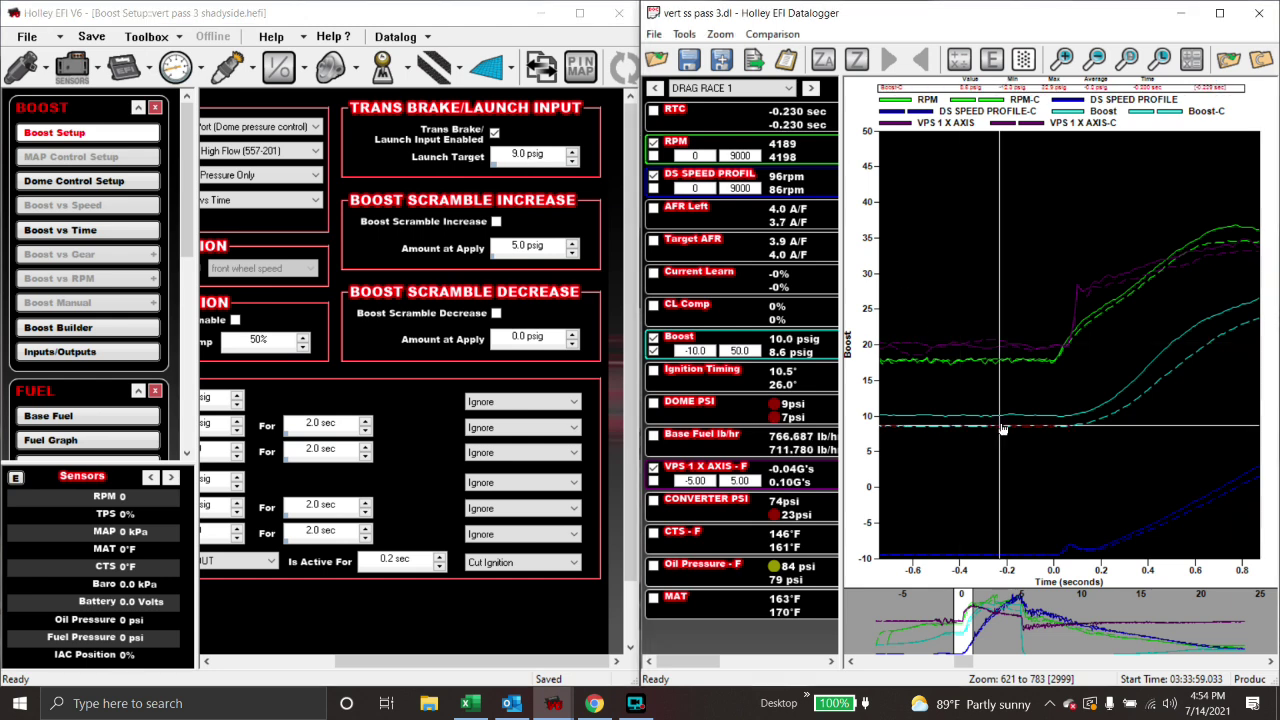
pyautogui.click(979, 408)
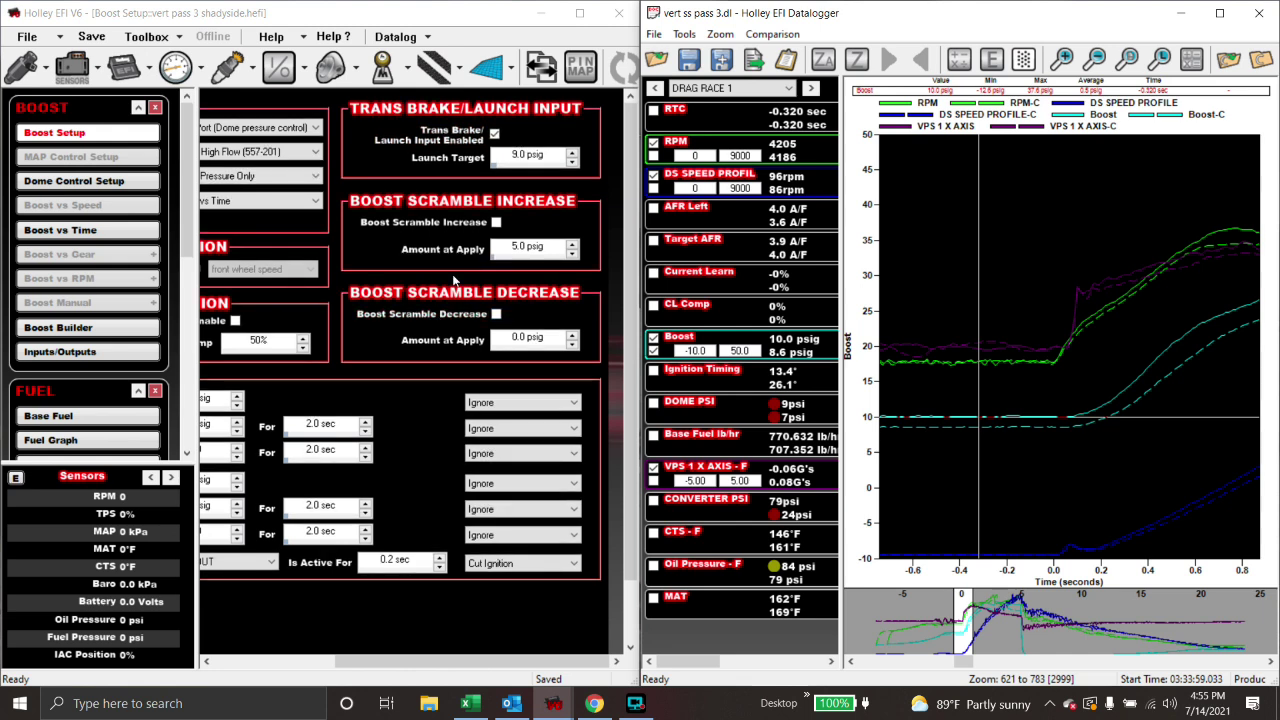
# Change the Boost Setup Launch Target from 9.0 to 11 psig
pyautogui.click(521, 160)
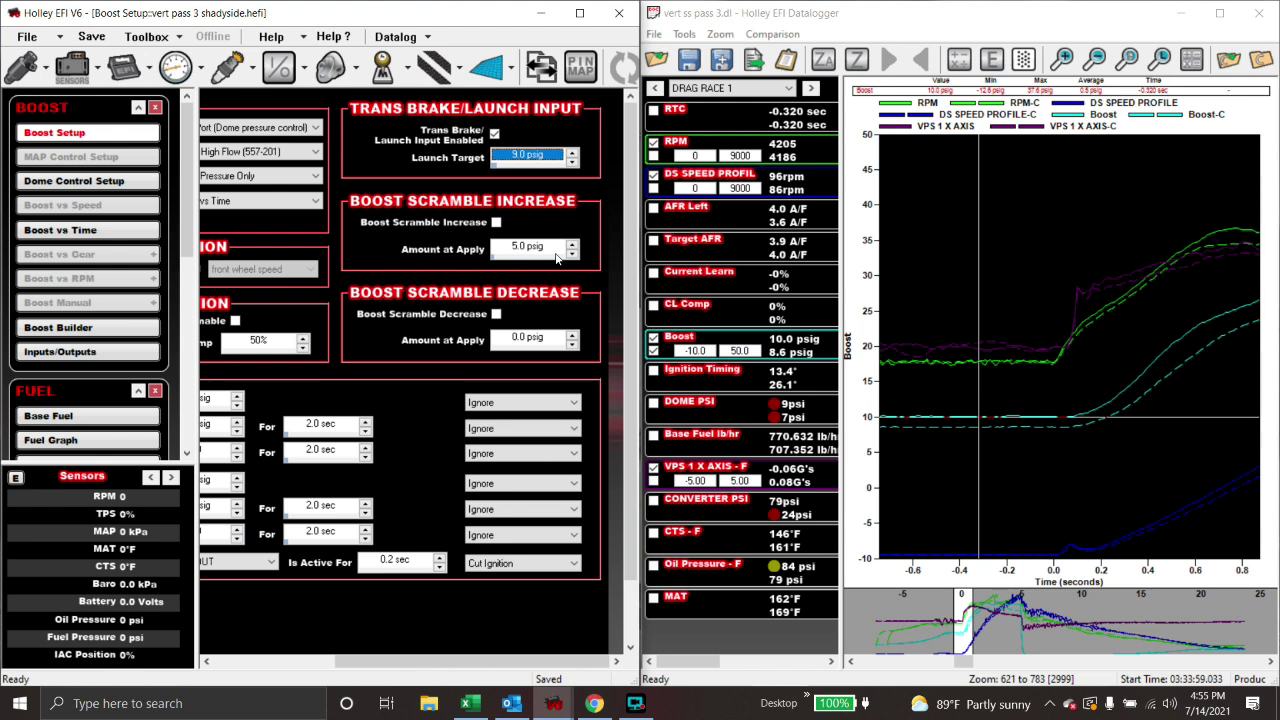
pyautogui.write('11')
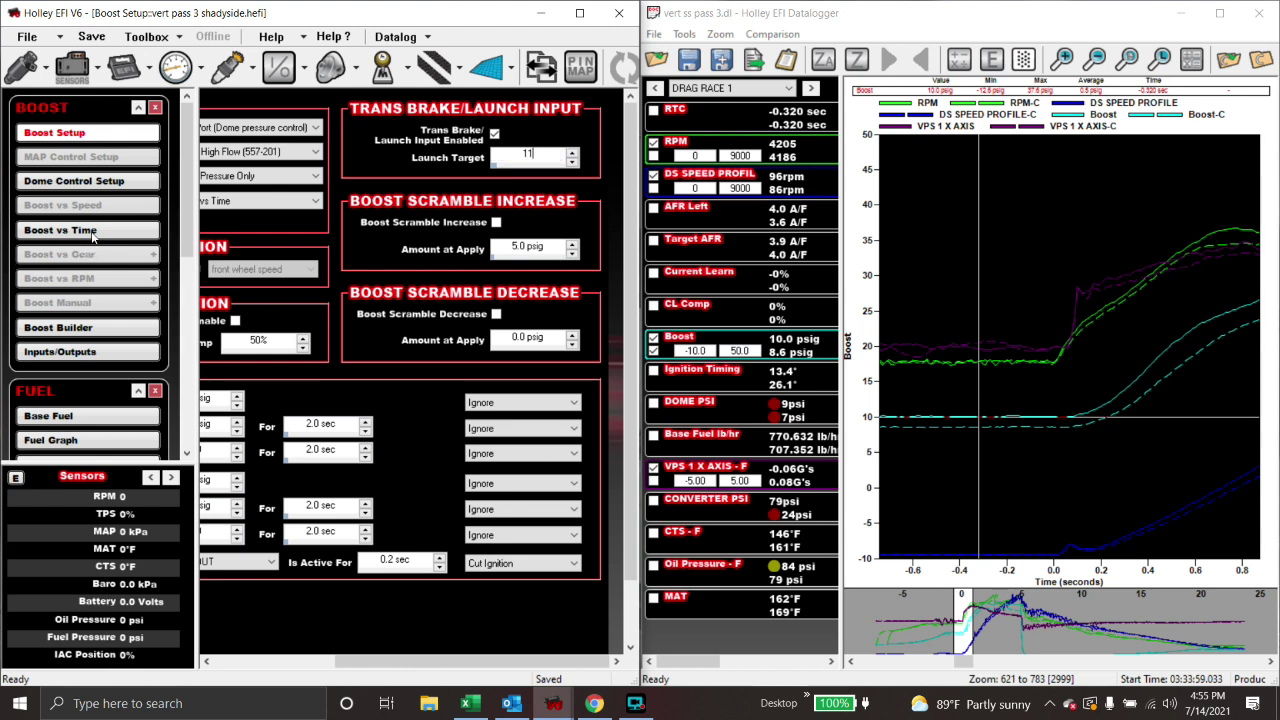
pyautogui.click(93, 236)
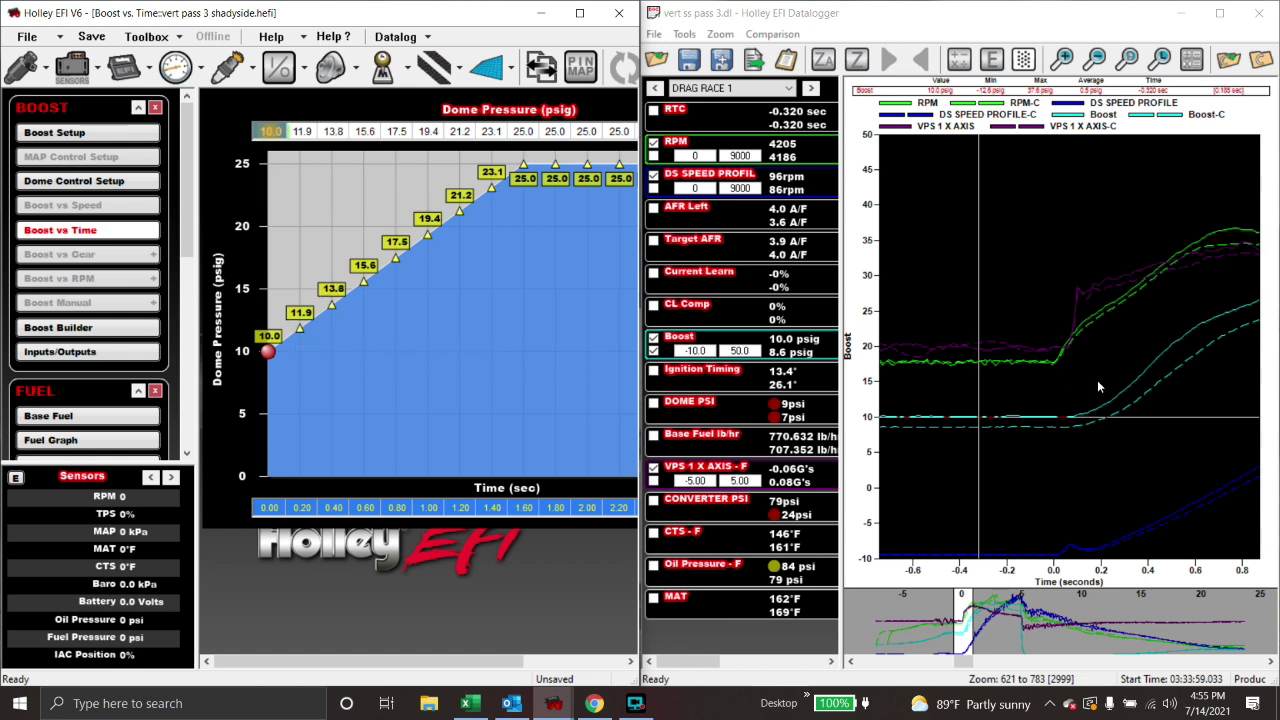
# Set the first Dome Pressure cell from 10.0 to 13.0 psig
pyautogui.moveTo(1098, 372); pyautogui.dragTo(1072, 380)
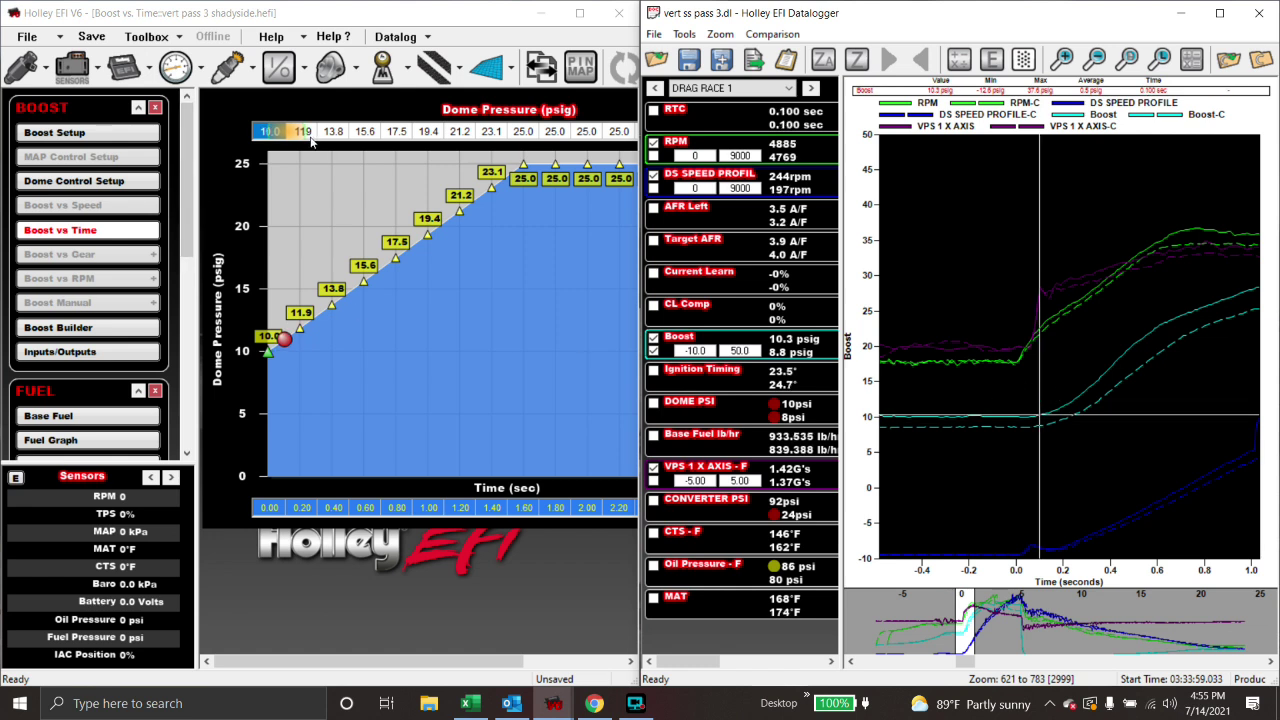
pyautogui.click(266, 136)
pyautogui.click(266, 135)
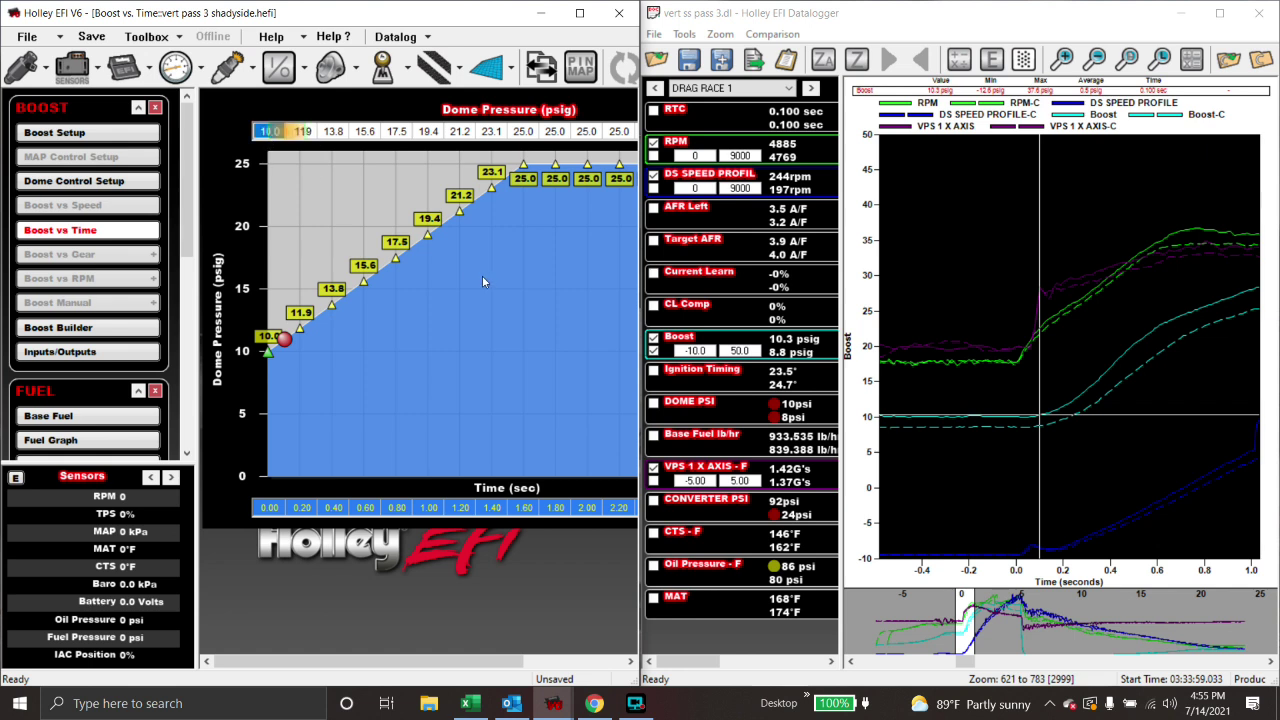
pyautogui.write('13')
pyautogui.press('Return')
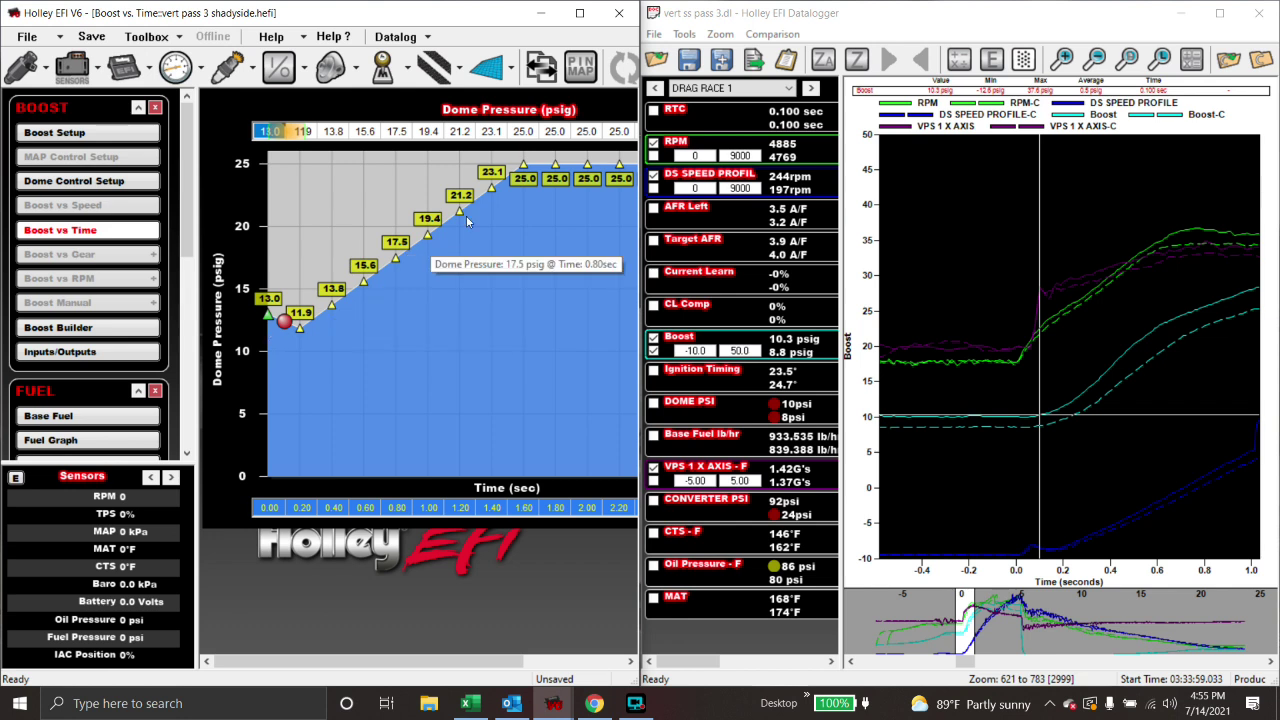
# Fill the dome pressure cells with an even ramp from 13.0 to 25.0 psig
pyautogui.moveTo(522, 131); pyautogui.dragTo(278, 142)
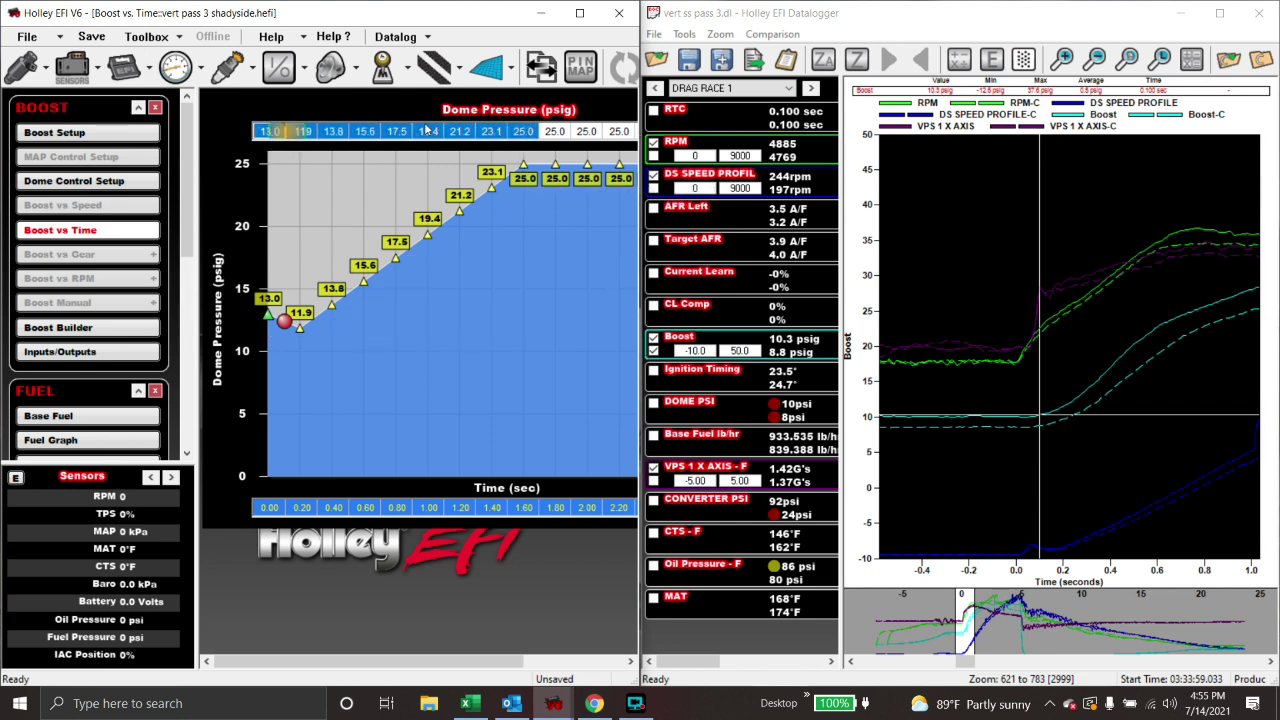
pyautogui.rightClick(277, 131)
pyautogui.click(320, 241)
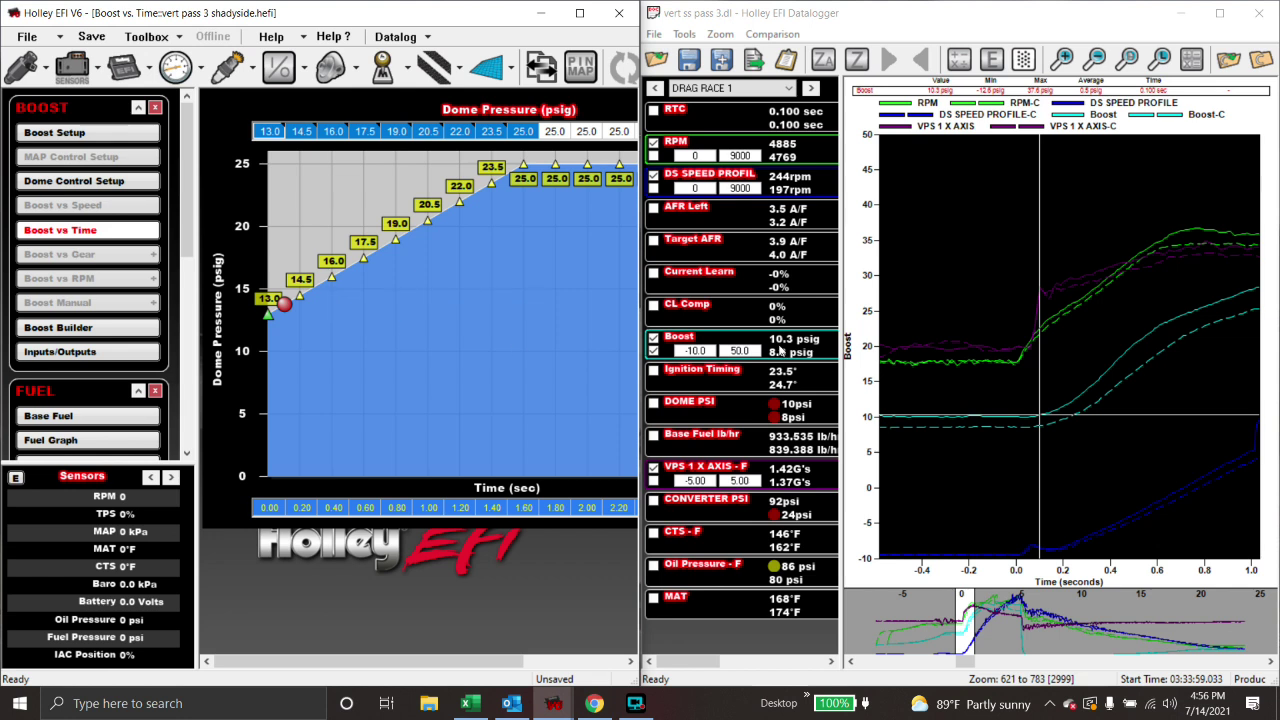
pyautogui.click(985, 366)
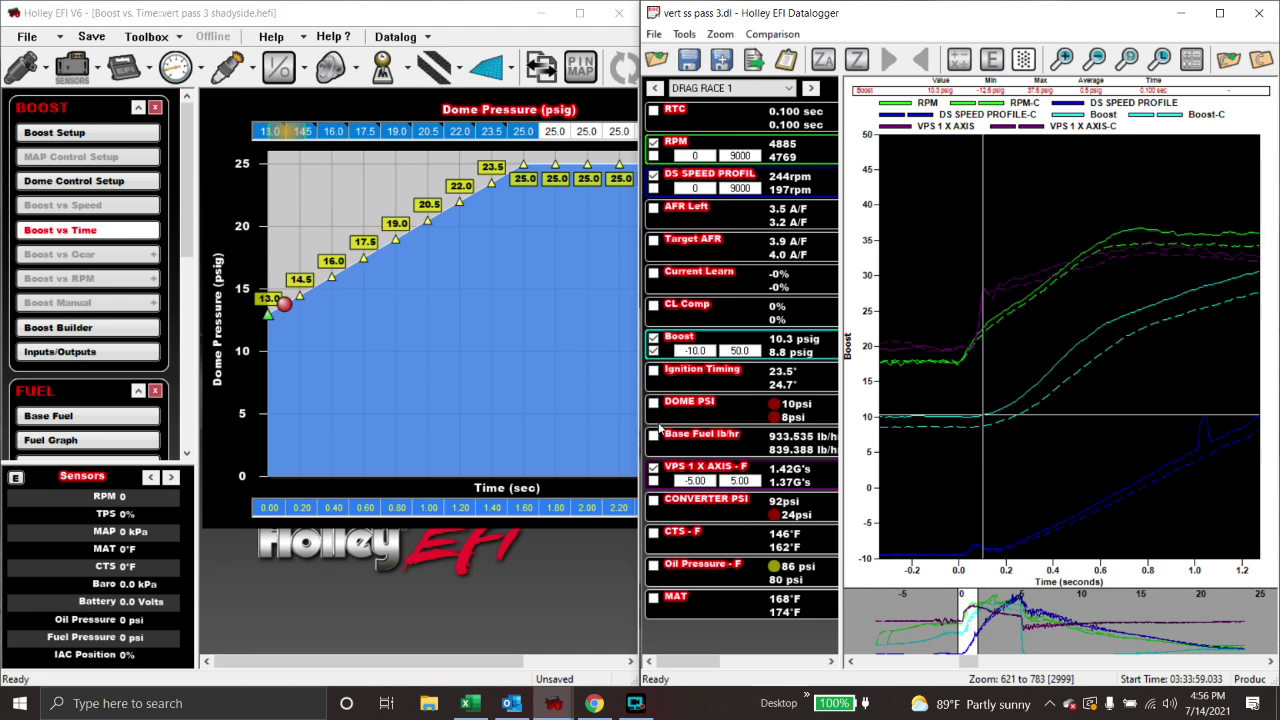
# Switch the datalog to the BOOST TUNING channel group and hide the Boost traces
pyautogui.click(811, 88)
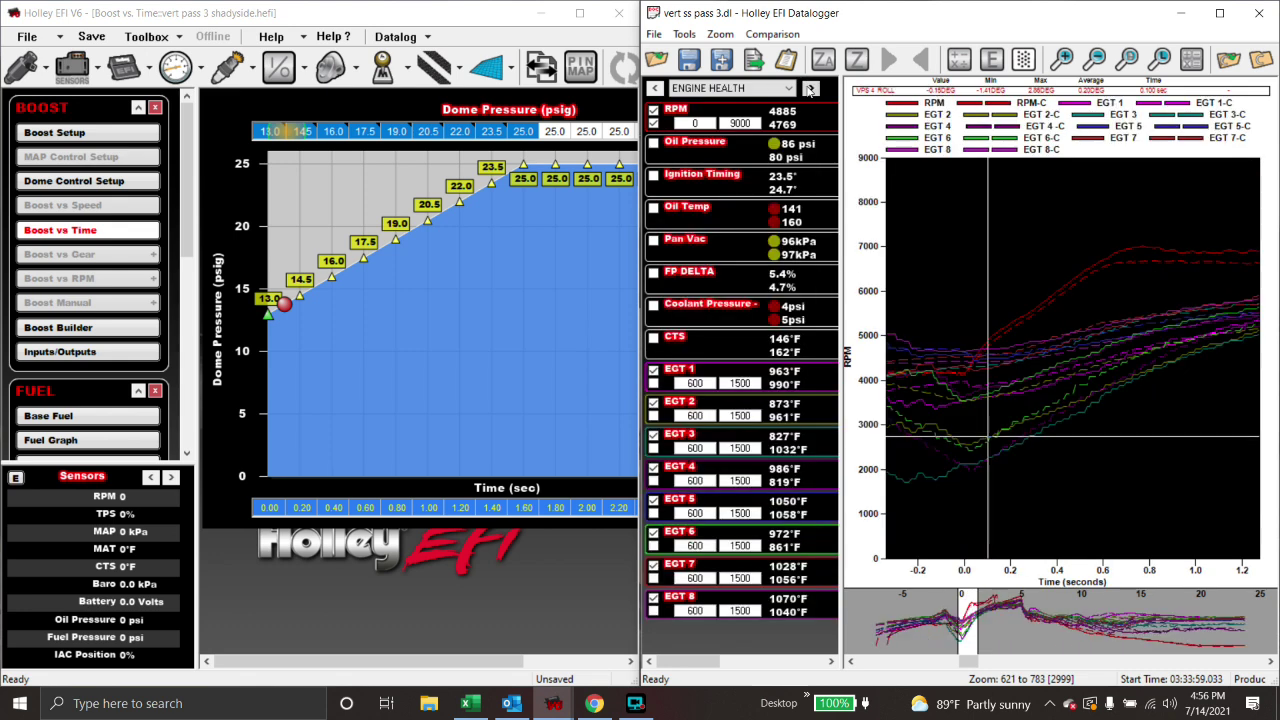
pyautogui.click(811, 88)
pyautogui.click(811, 88)
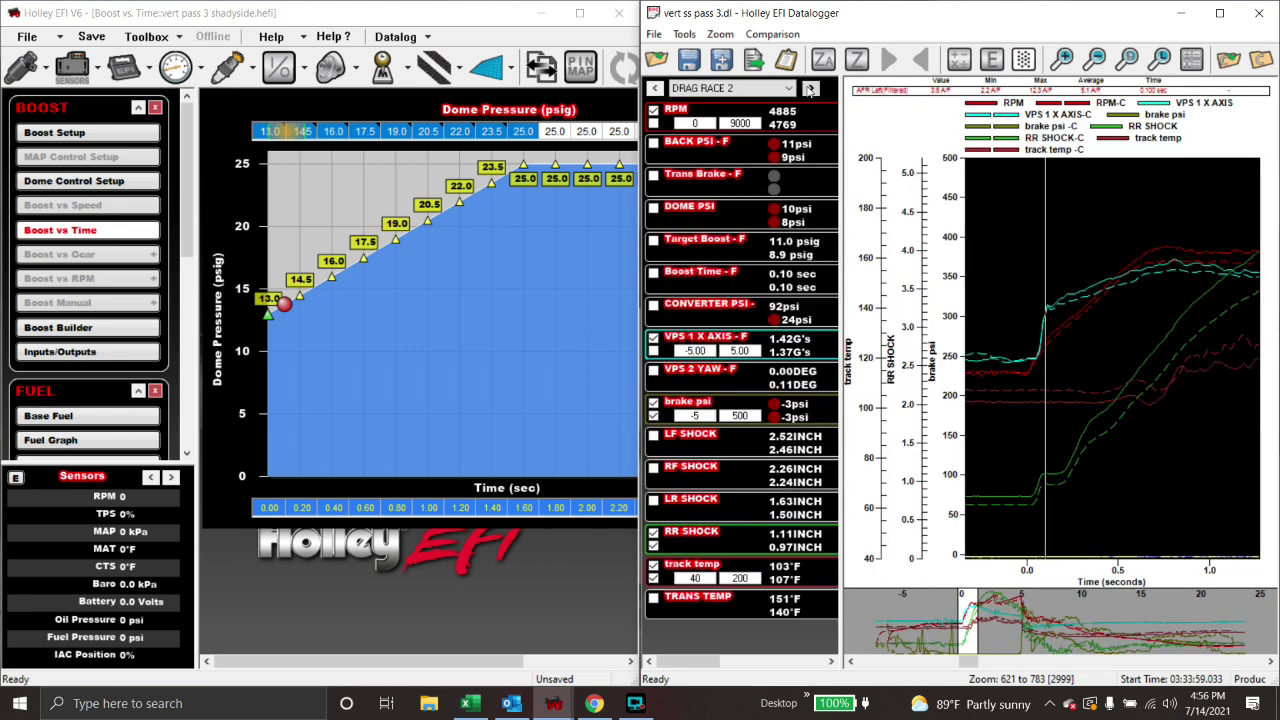
pyautogui.click(811, 88)
pyautogui.click(811, 88)
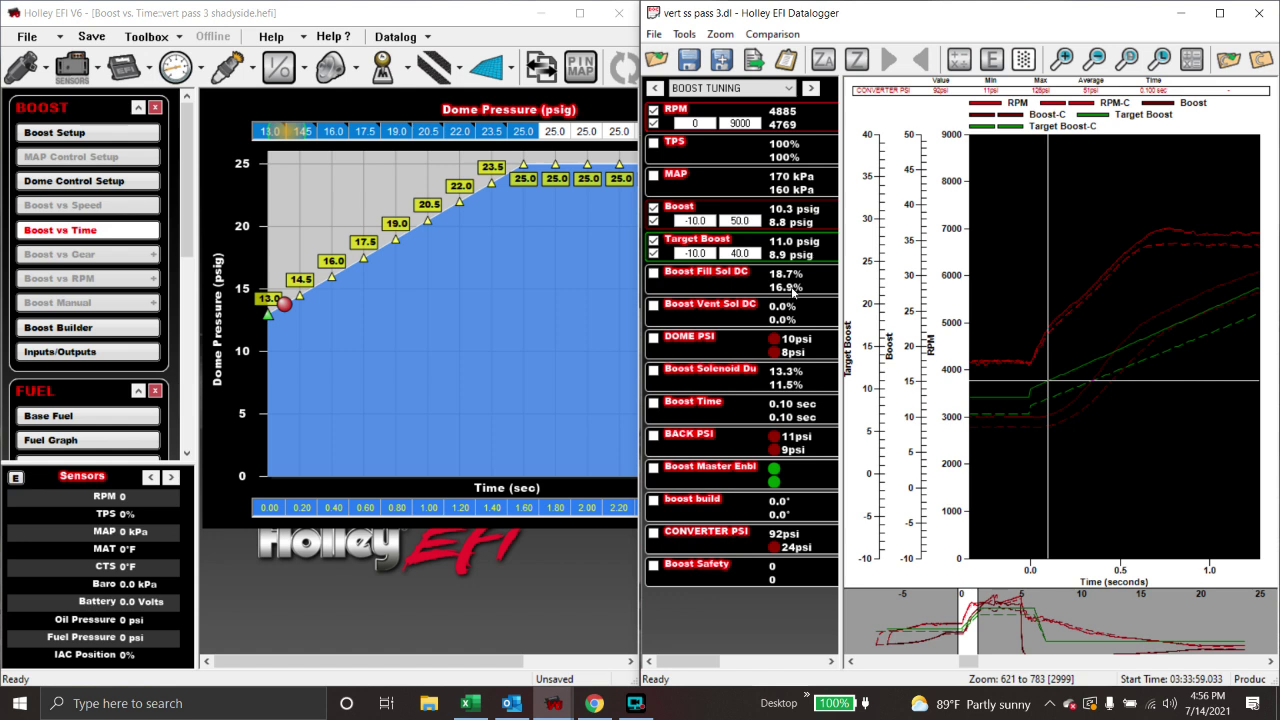
pyautogui.click(653, 209)
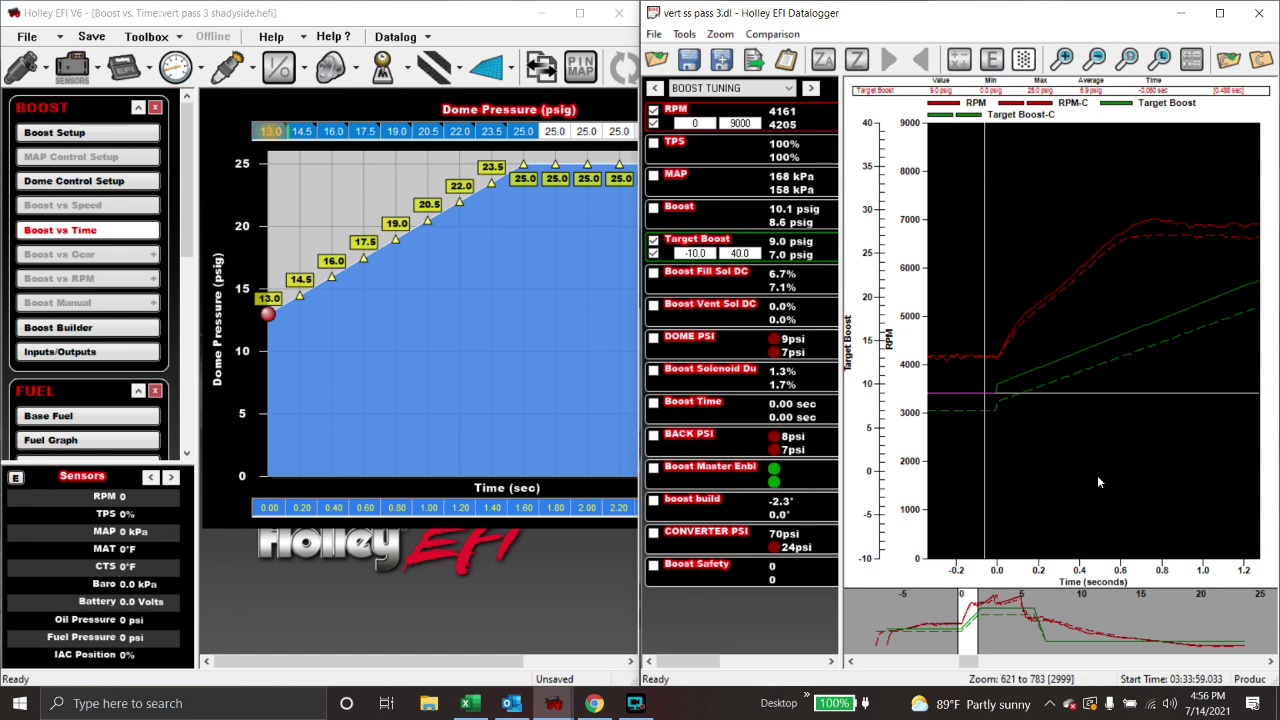
# Step the datalog cursor from 0.0 s through the launch to 0.41 s to compare Target Boost
pyautogui.press('Right')
pyautogui.press('Right')
pyautogui.press('Right')
pyautogui.press('Right')
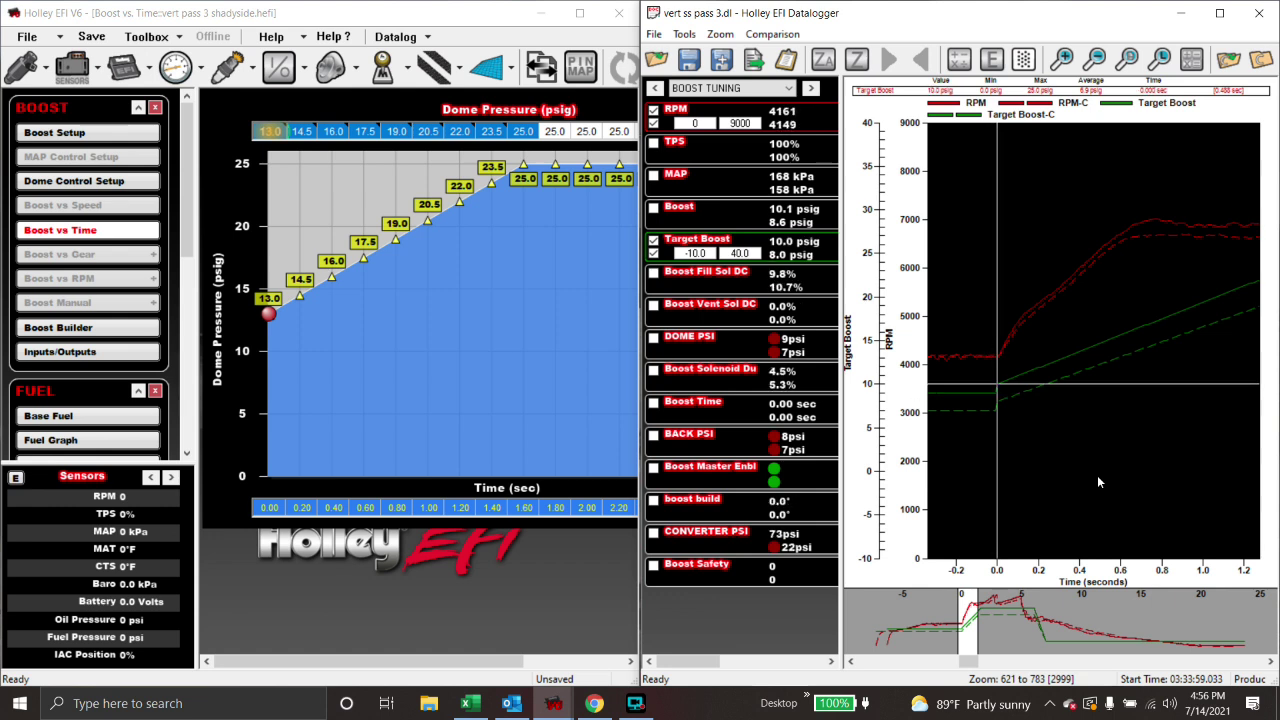
pyautogui.press('Right')
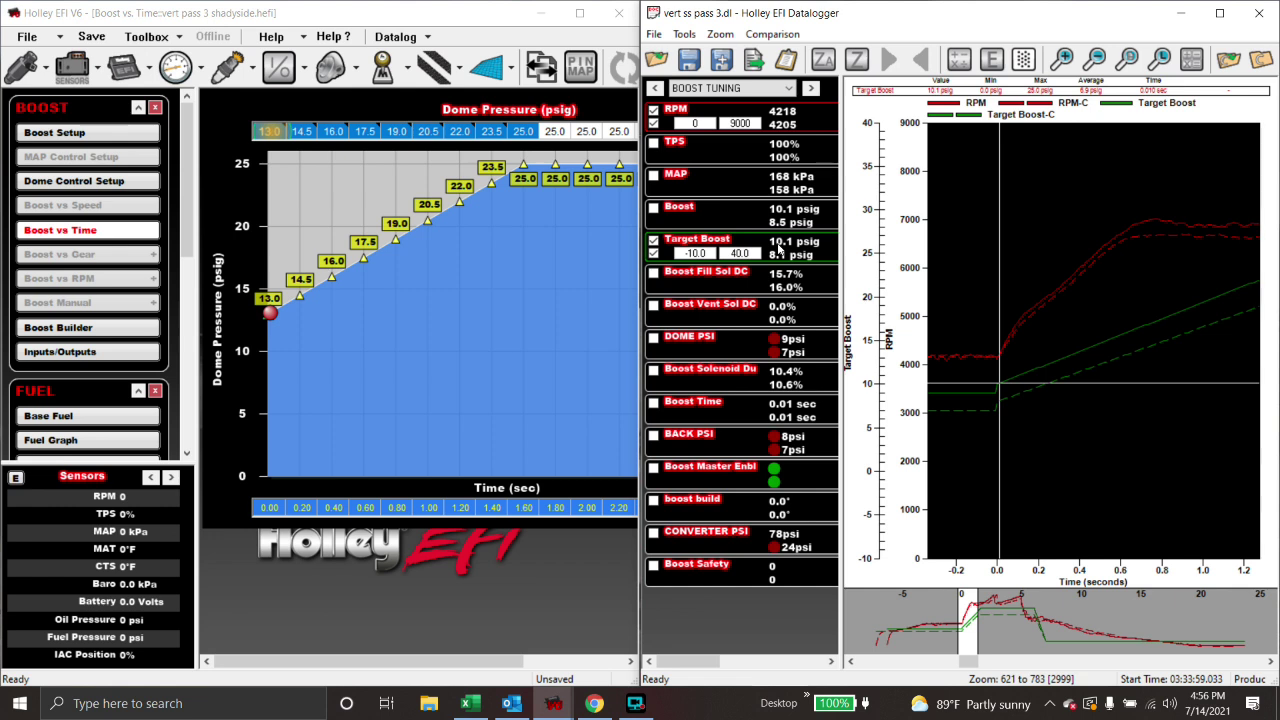
pyautogui.press('Right')
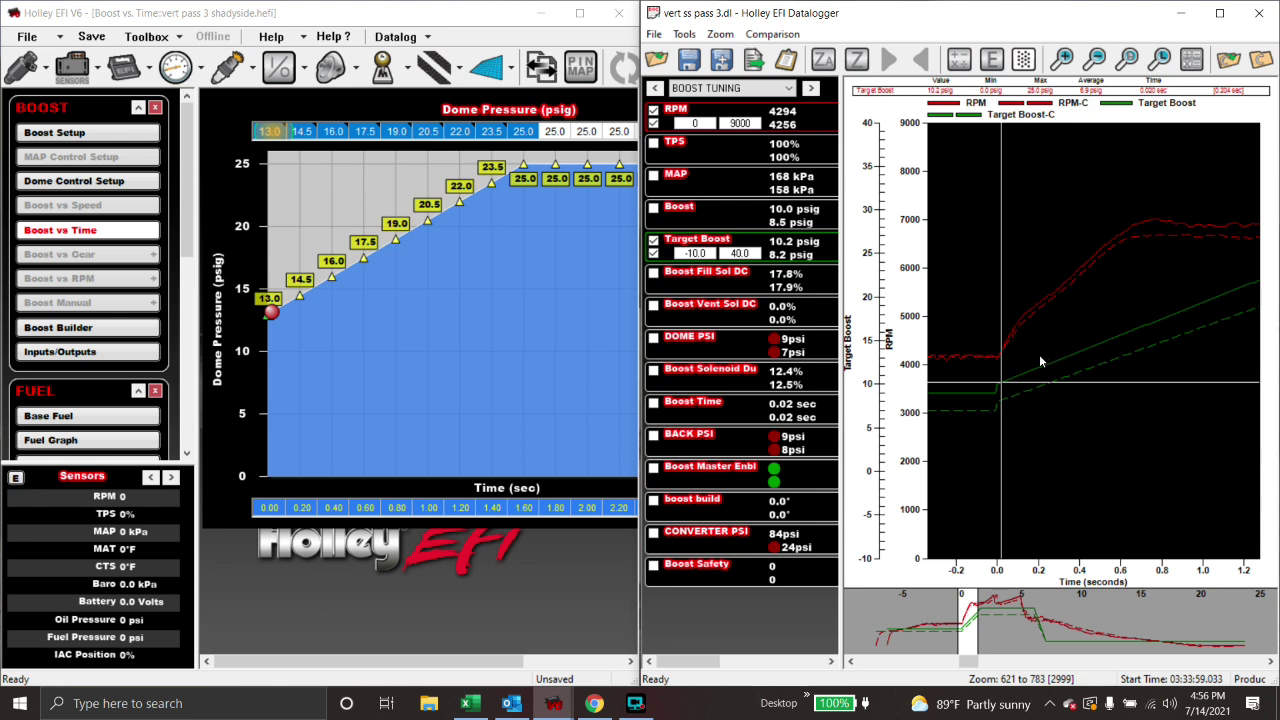
pyautogui.click(1016, 366)
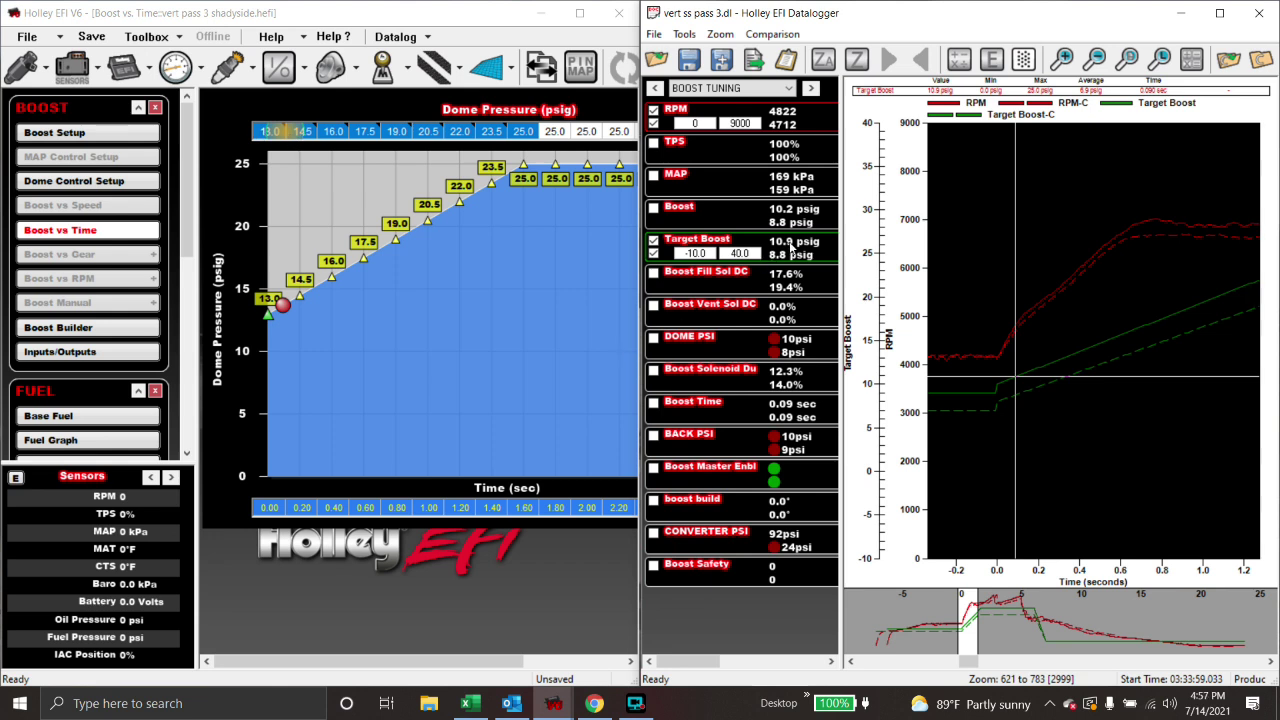
pyautogui.click(1020, 345)
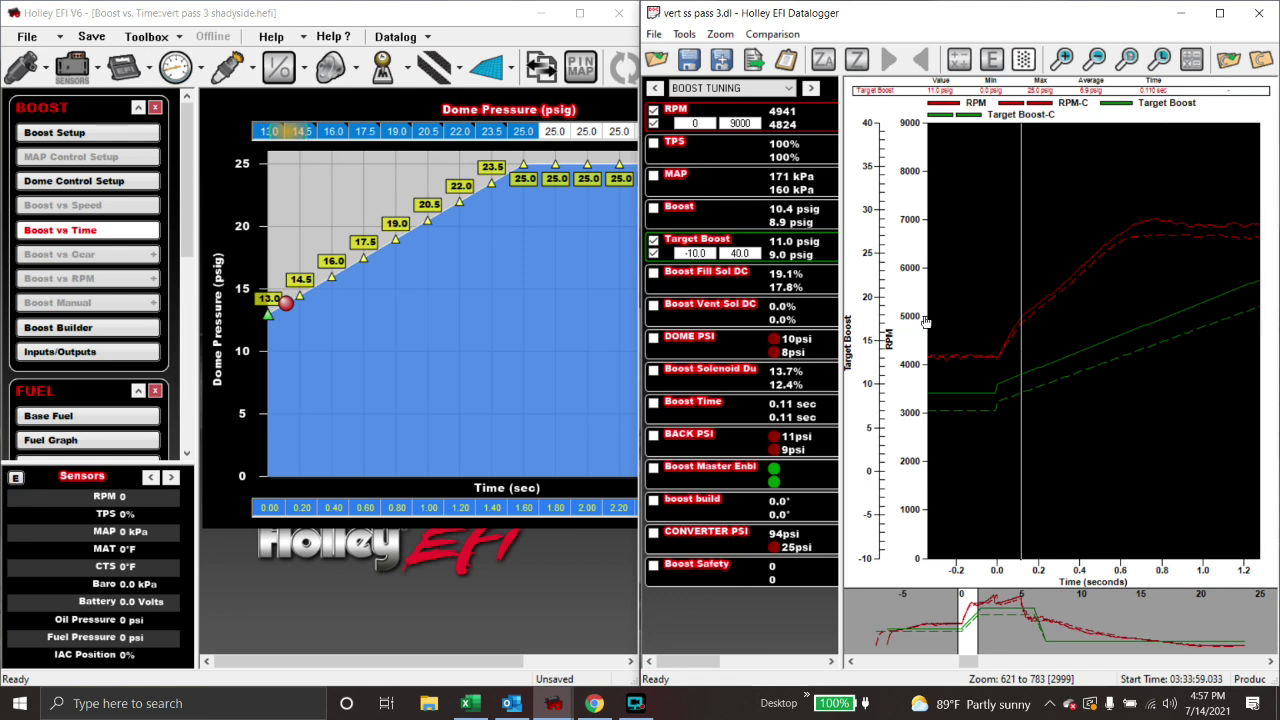
pyautogui.moveTo(1031, 350); pyautogui.dragTo(1082, 323)
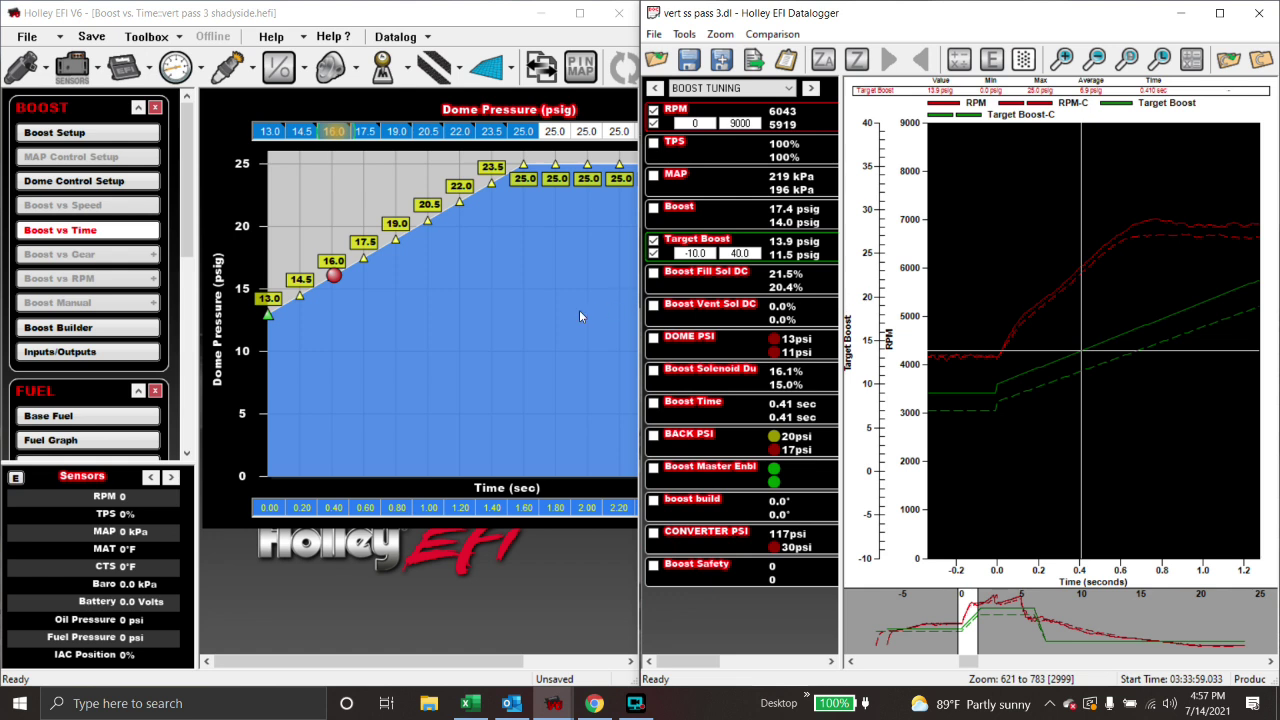
# Change the six 25.0 dome pressure cells to 28.0 psig
pyautogui.hscroll(3, 580, 316)
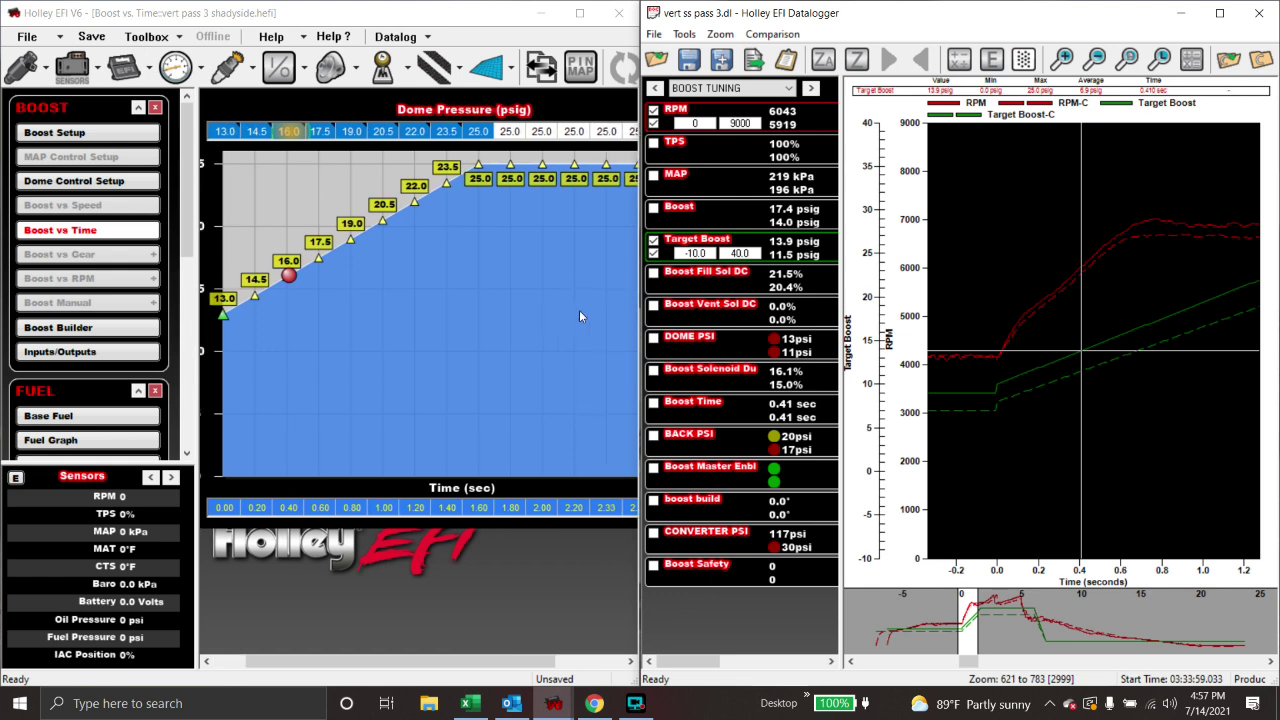
pyautogui.hscroll(4, 580, 316)
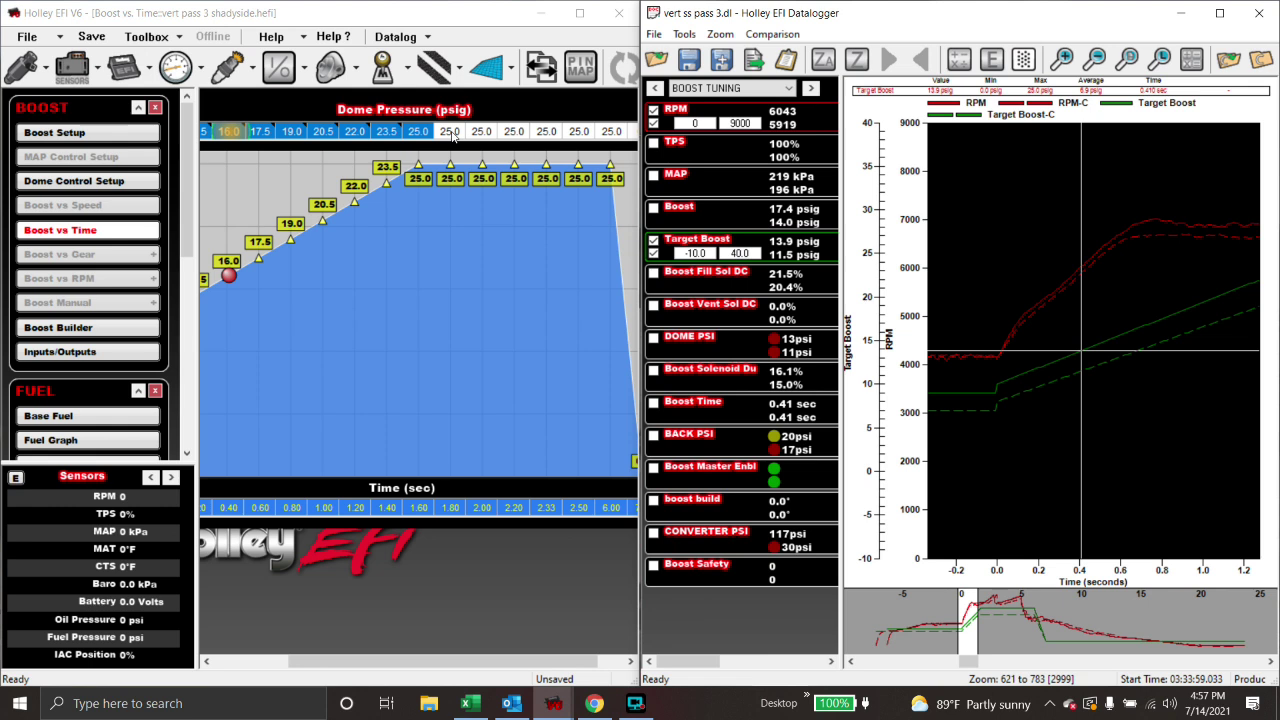
pyautogui.moveTo(447, 135); pyautogui.dragTo(611, 133)
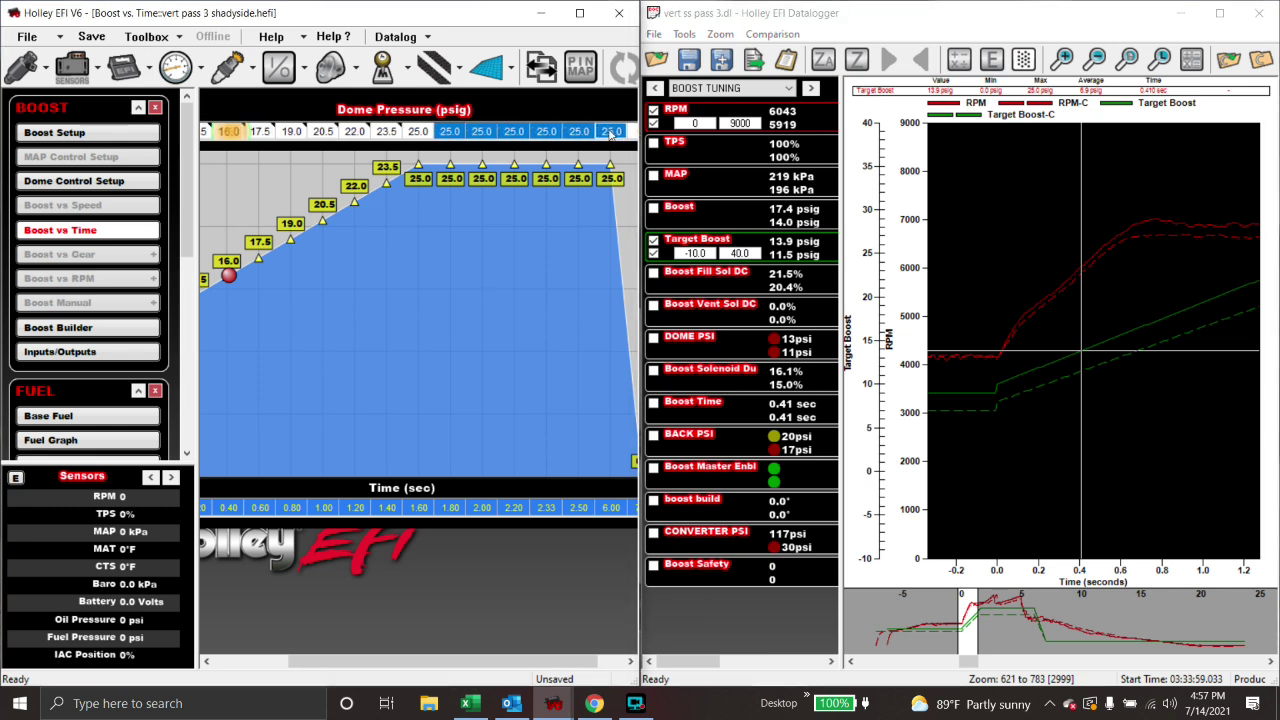
pyautogui.write('28')
pyautogui.press('Return')
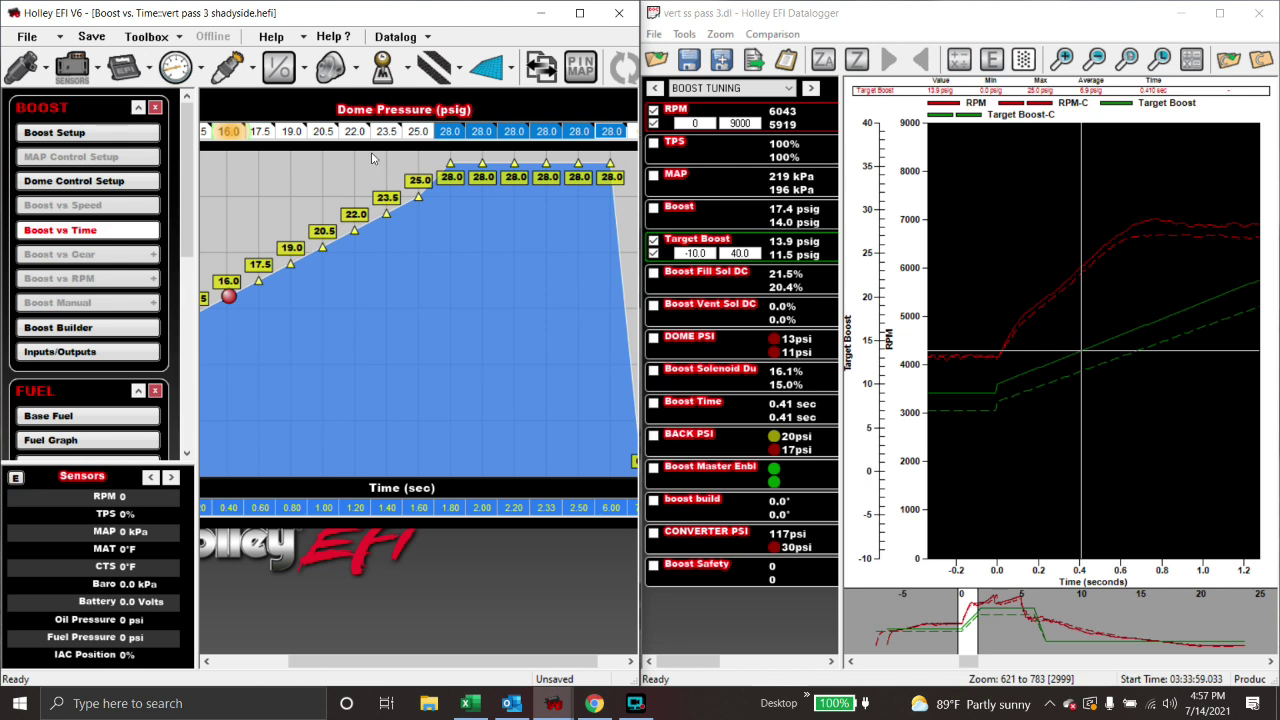
# Fill the dome pressure cells evenly from 13.0 to 28.0 psig
pyautogui.hscroll(-1, 436, 200)
pyautogui.hscroll(-1, 436, 200)
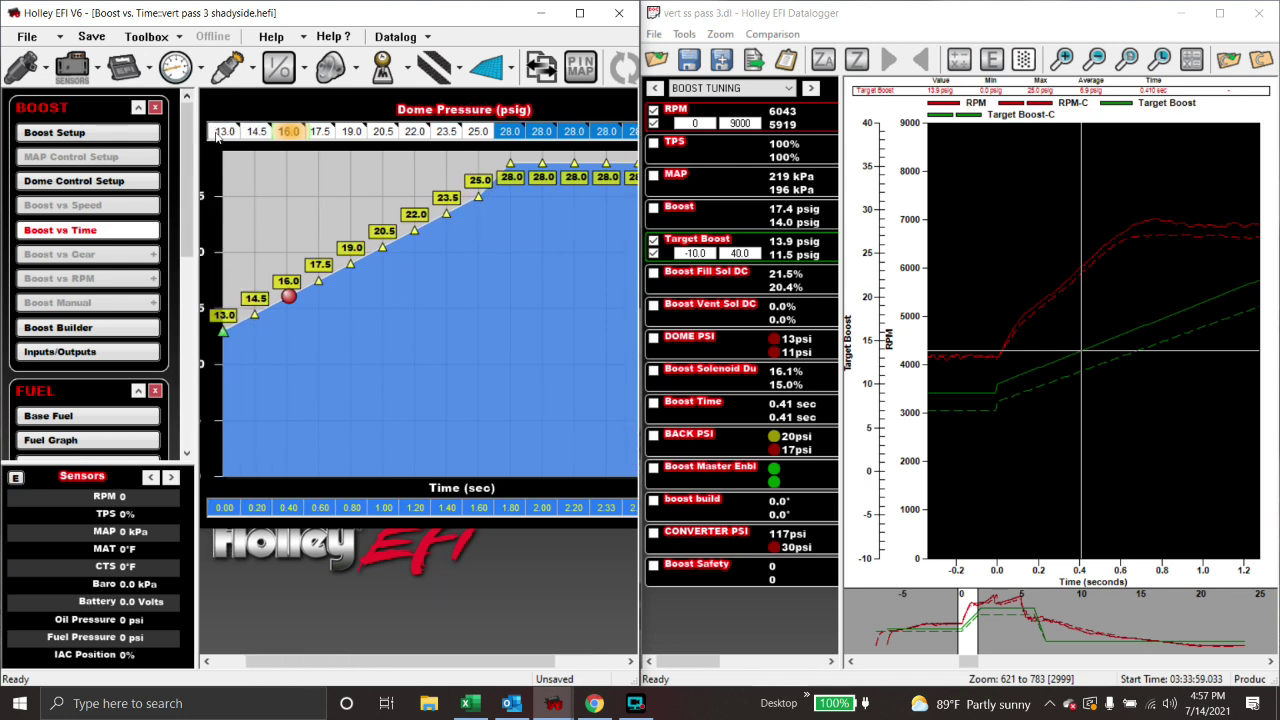
pyautogui.moveTo(220, 134); pyautogui.dragTo(510, 133)
pyautogui.rightClick(510, 133)
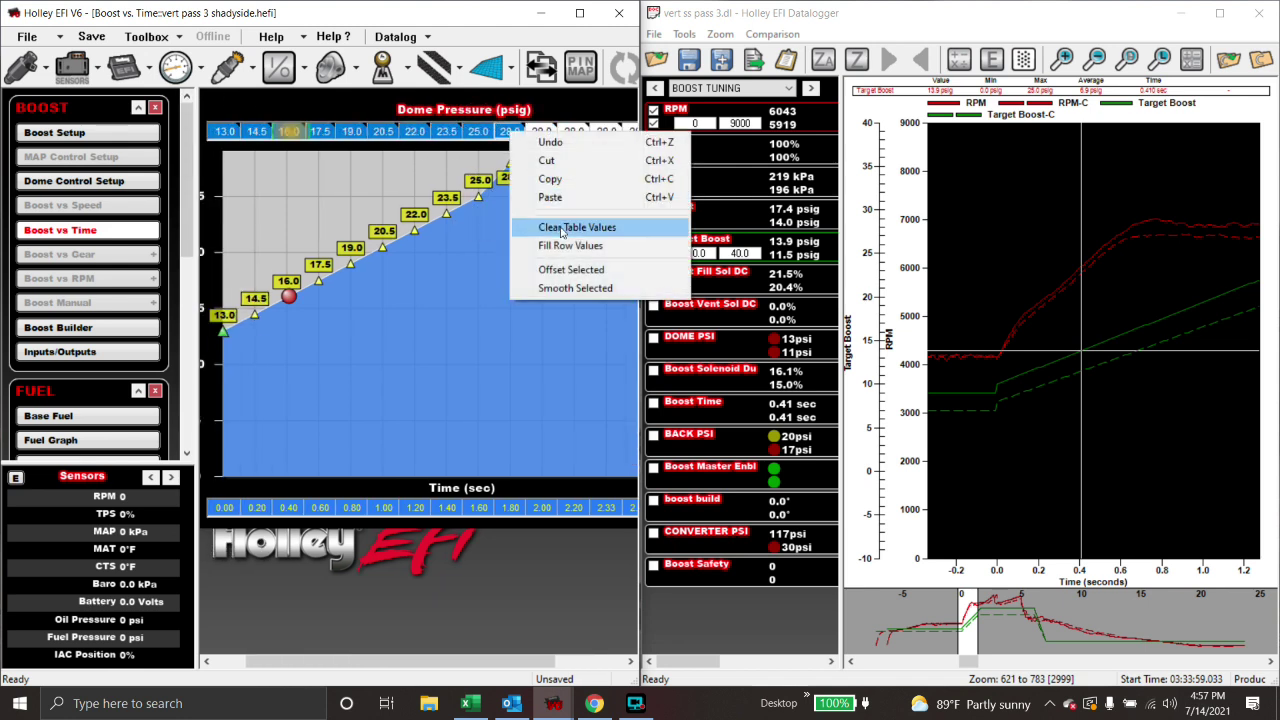
pyautogui.click(568, 245)
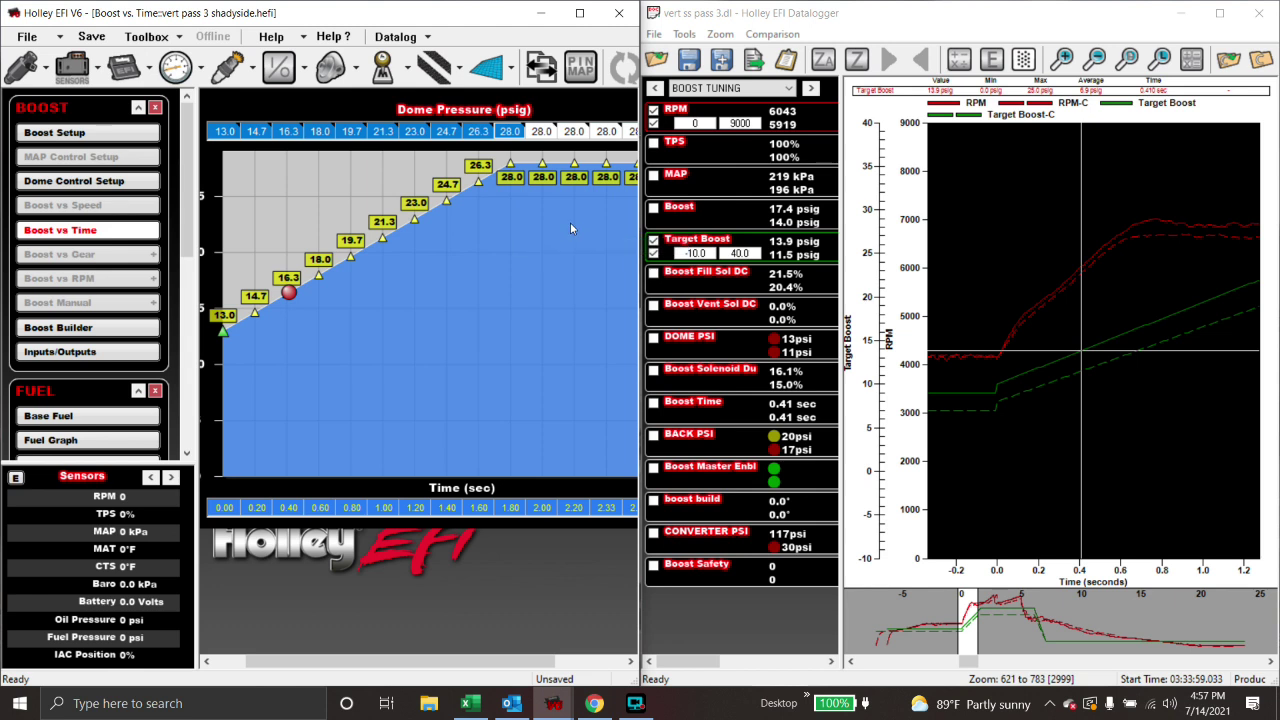
# Set the 26.3 cell to 28.0 and refill an even 13.0–28.0 ramp up to it
pyautogui.click(476, 132)
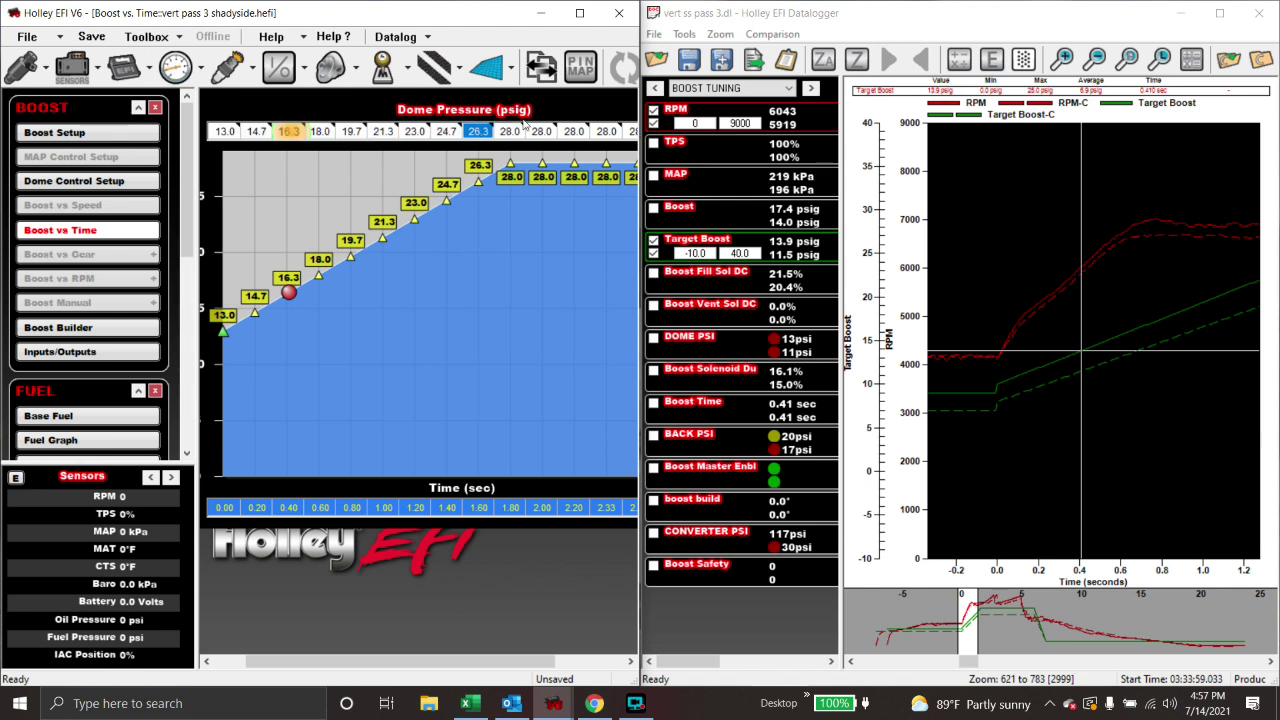
pyautogui.write('28')
pyautogui.press('Return')
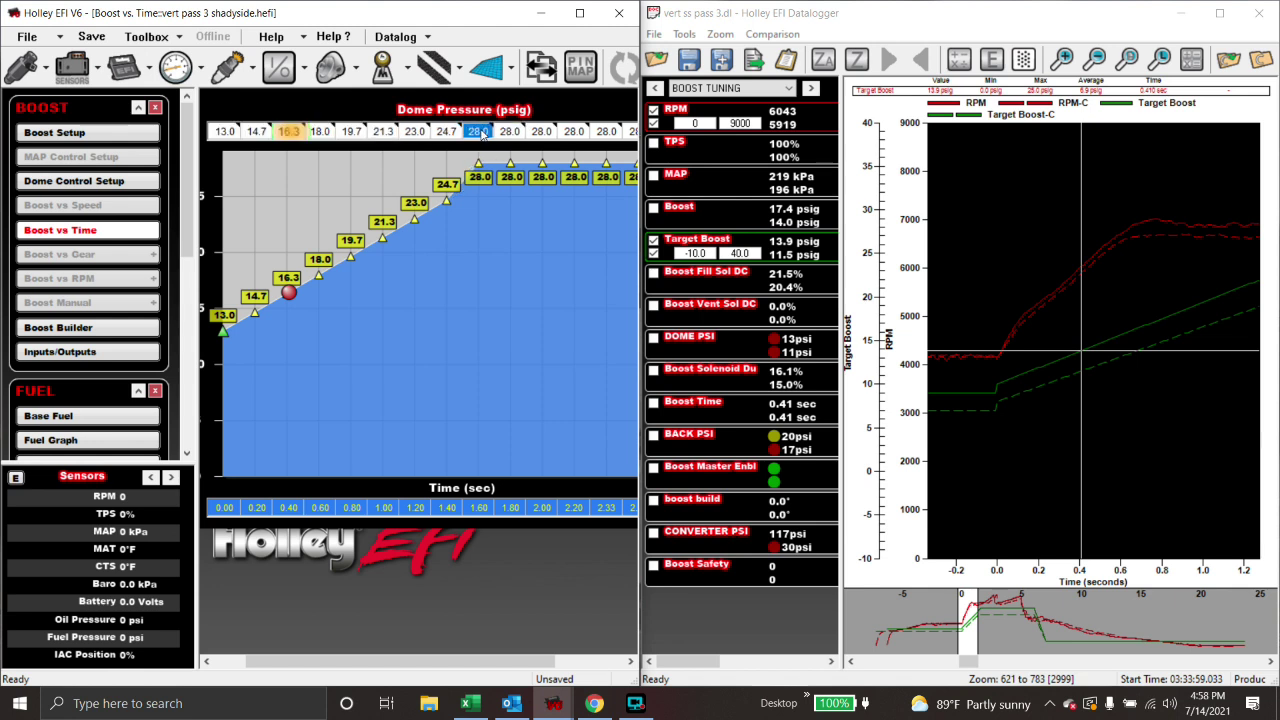
pyautogui.moveTo(224, 131); pyautogui.dragTo(480, 131)
pyautogui.rightClick(480, 131)
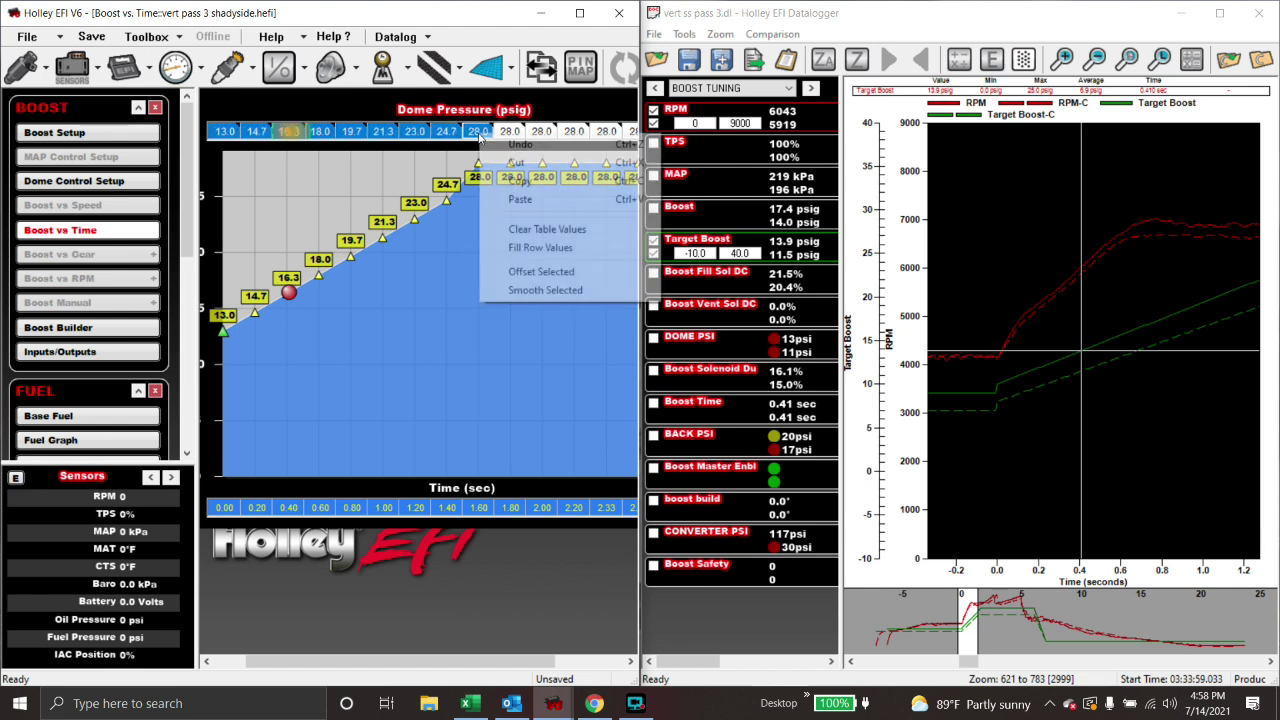
pyautogui.click(543, 246)
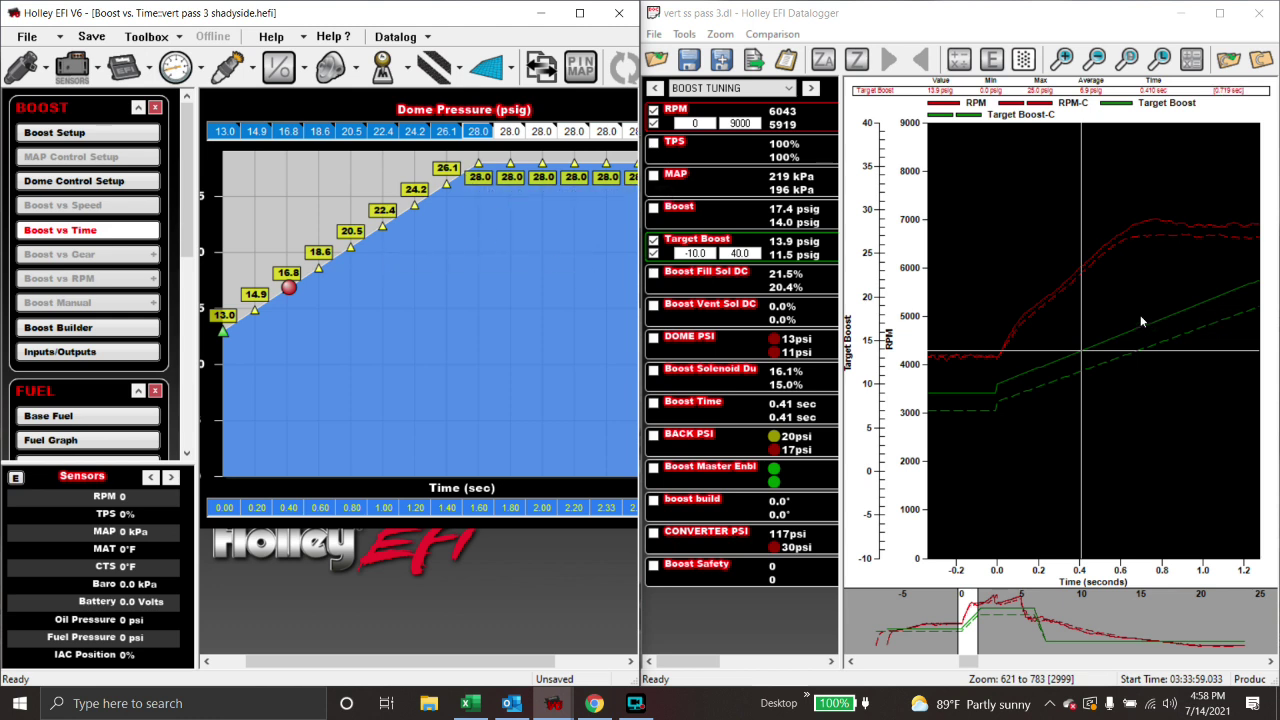
pyautogui.click(509, 135)
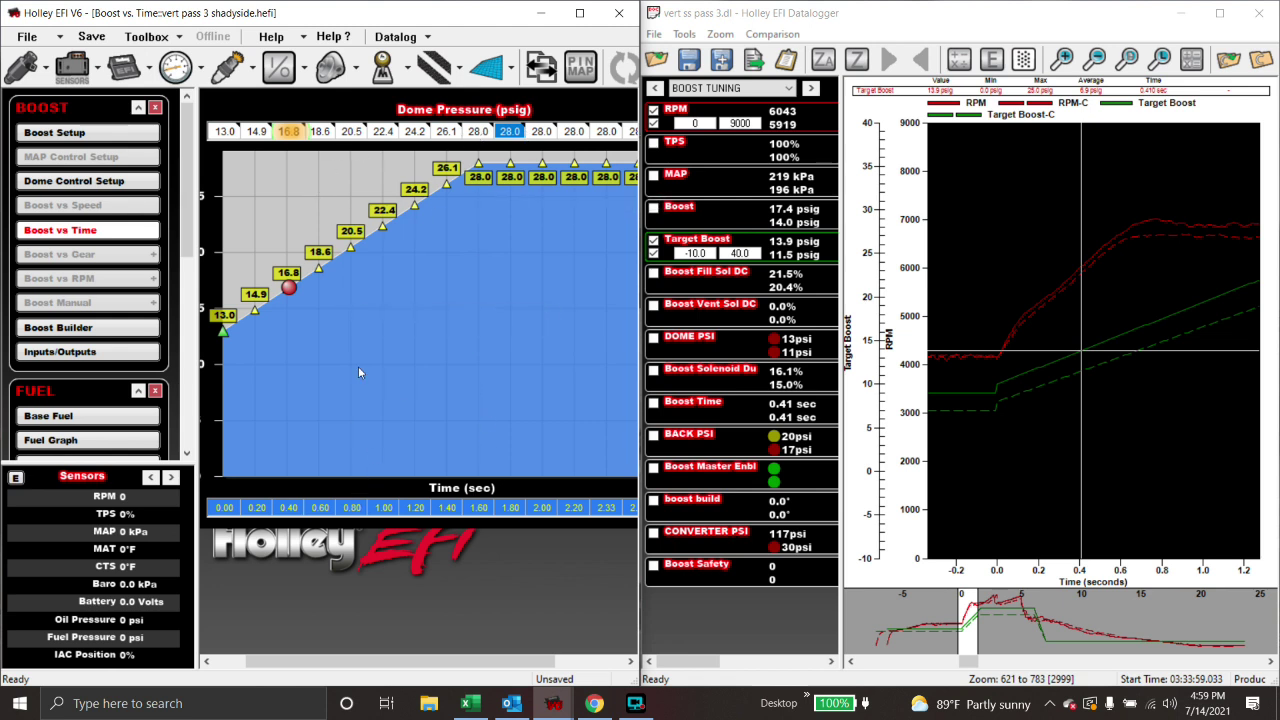
# Try 55.0 psig on the dome cells from 20.5 onward and 17.0 in the first cell
pyautogui.moveTo(352, 131); pyautogui.dragTo(635, 143)
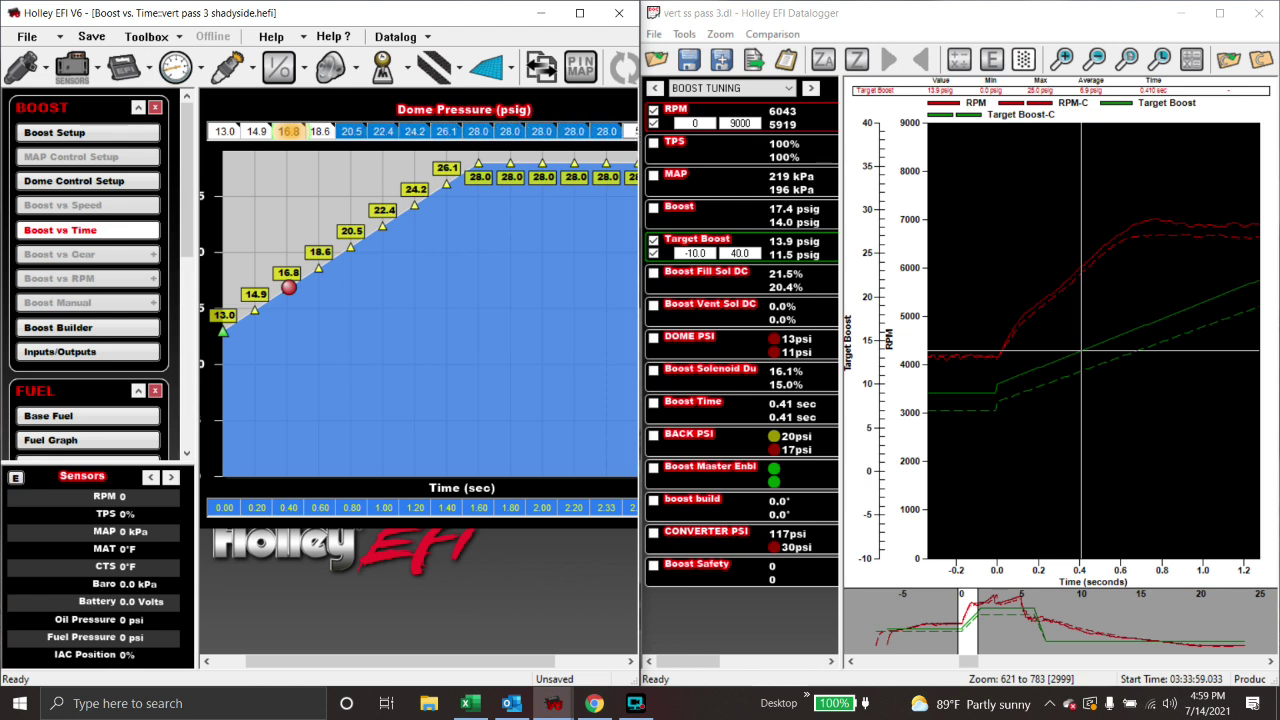
pyautogui.write('55')
pyautogui.press('Return')
pyautogui.click(229, 137)
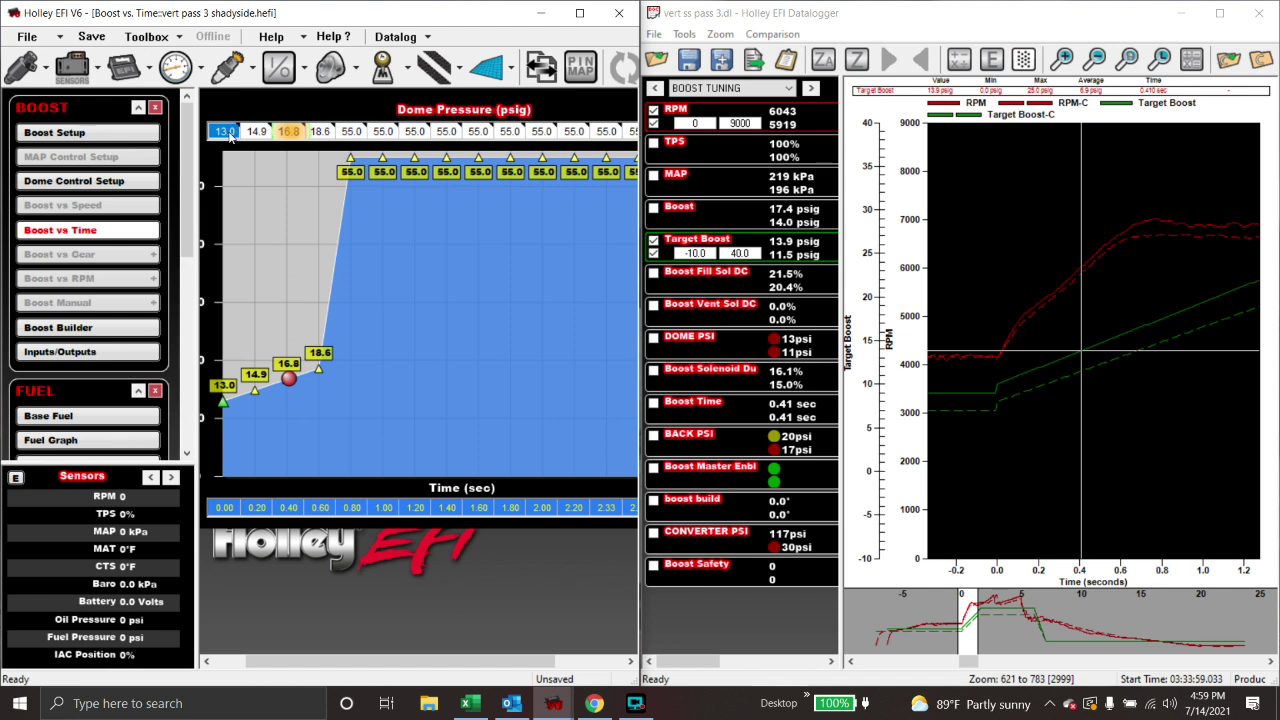
pyautogui.write('17')
pyautogui.press('Return')
# Fill an even 17.0–55.0 psig ramp across the start of the dome row
pyautogui.click(355, 135)
pyautogui.moveTo(327, 136); pyautogui.dragTo(224, 131)
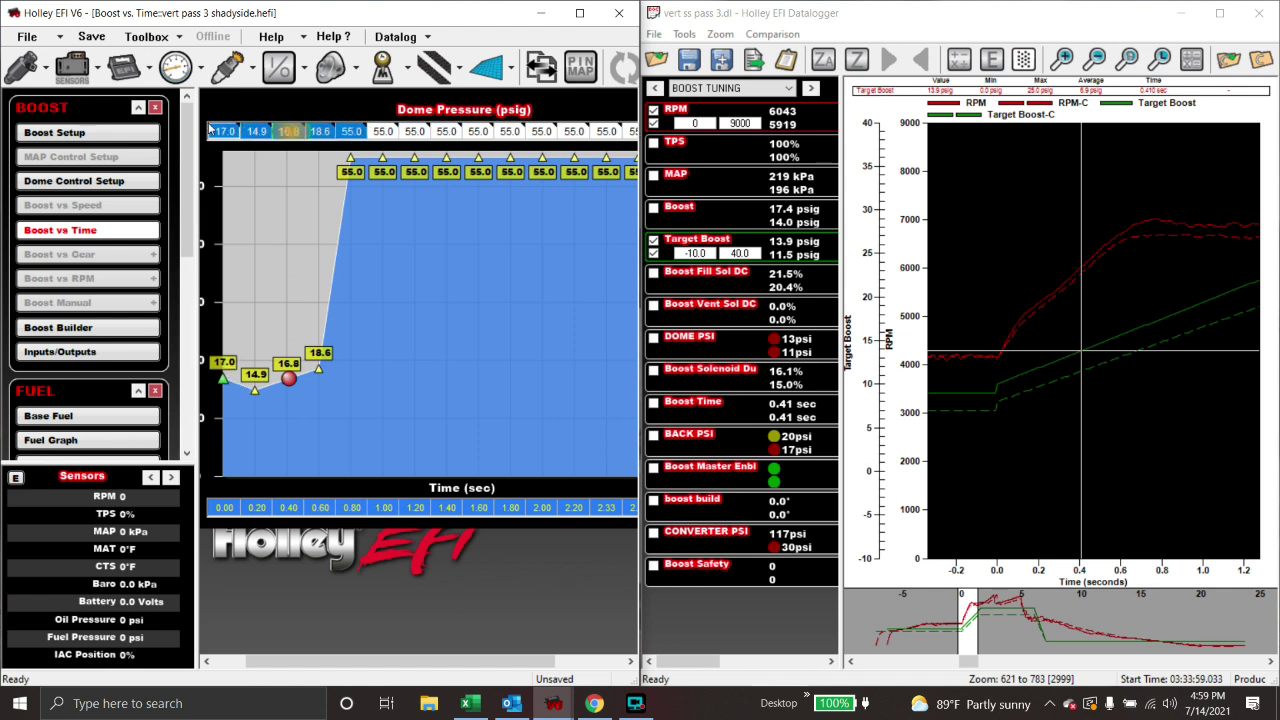
pyautogui.rightClick(214, 130)
pyautogui.click(285, 242)
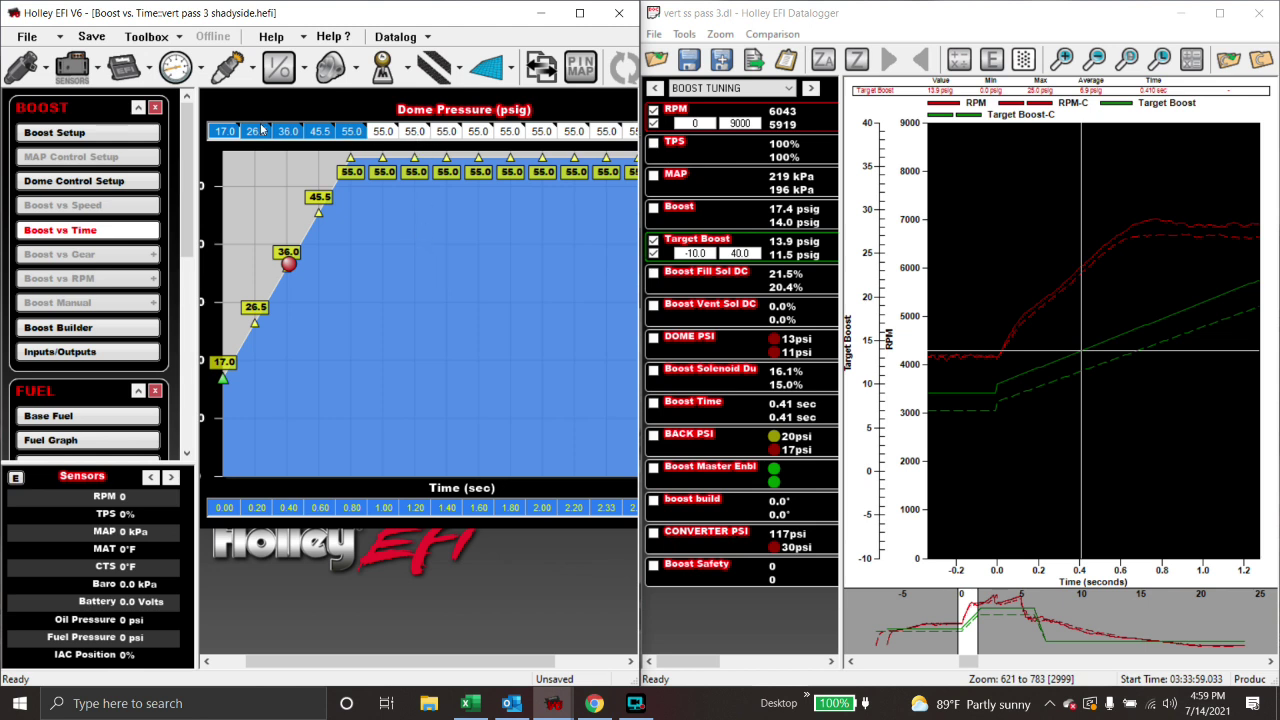
# Undo four edits to bring back the earlier 13.0–28.0 dome curve
pyautogui.rightClick(408, 134)
pyautogui.click(430, 140)
pyautogui.rightClick(432, 133)
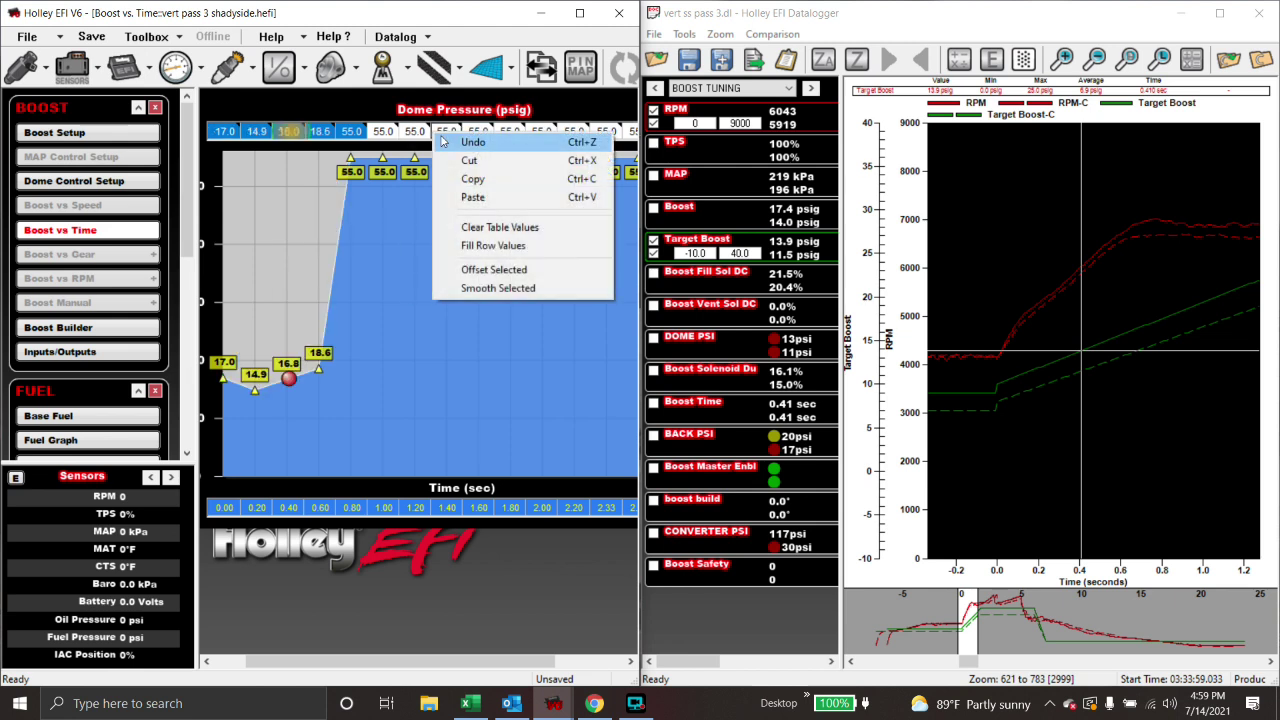
pyautogui.click(441, 142)
pyautogui.rightClick(434, 134)
pyautogui.click(448, 142)
pyautogui.rightClick(449, 136)
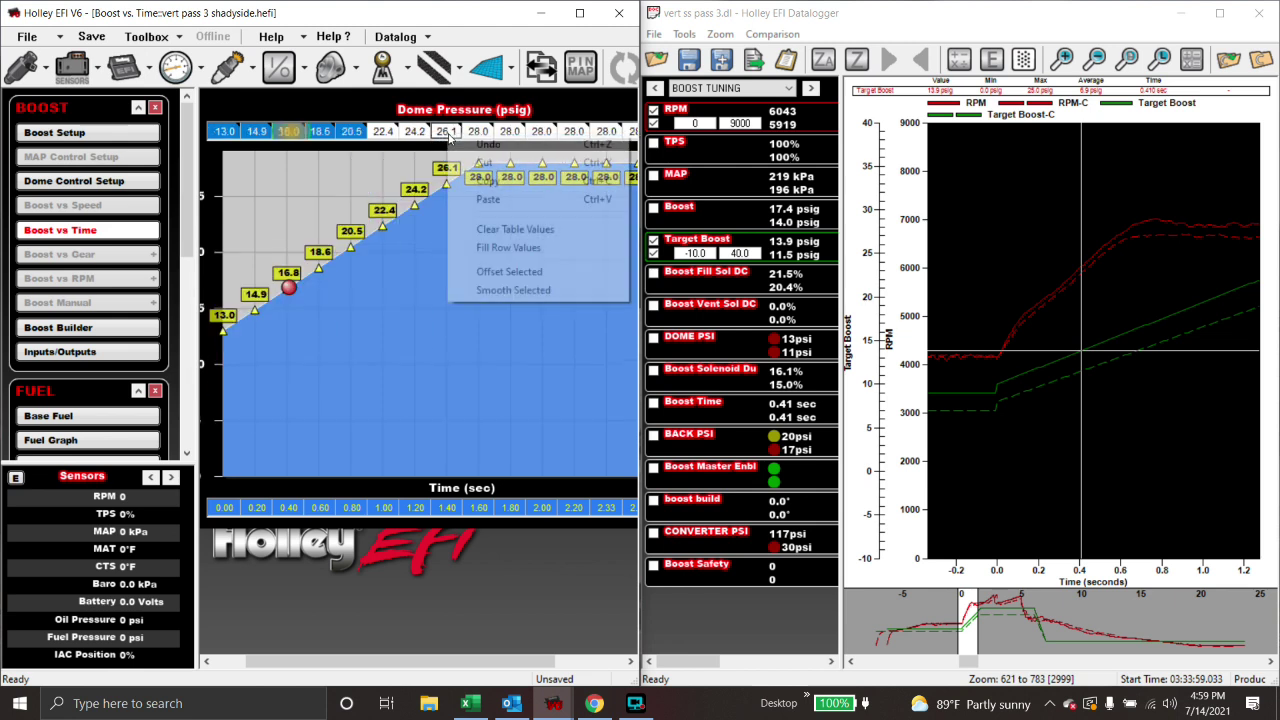
pyautogui.click(450, 143)
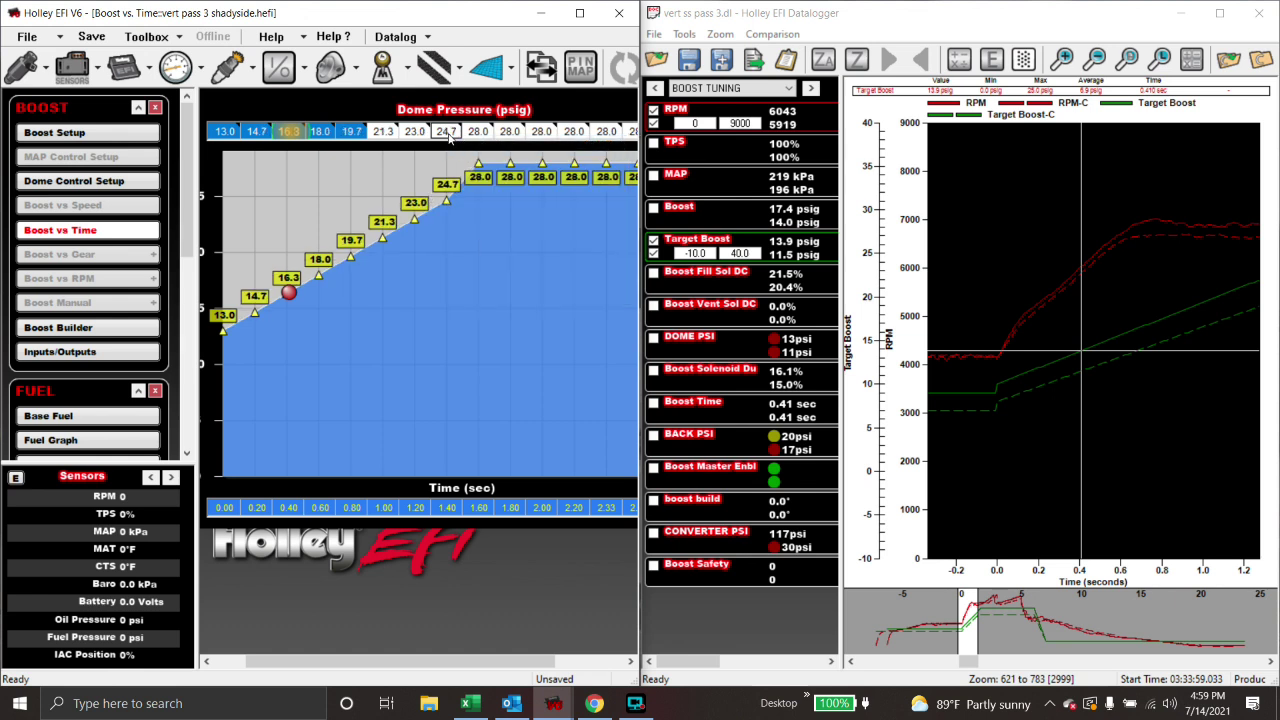
# Refill the dome pressure cells evenly from 13.0 to 28.0 psig
pyautogui.moveTo(470, 133); pyautogui.dragTo(228, 140)
pyautogui.rightClick(228, 140)
pyautogui.click(322, 250)
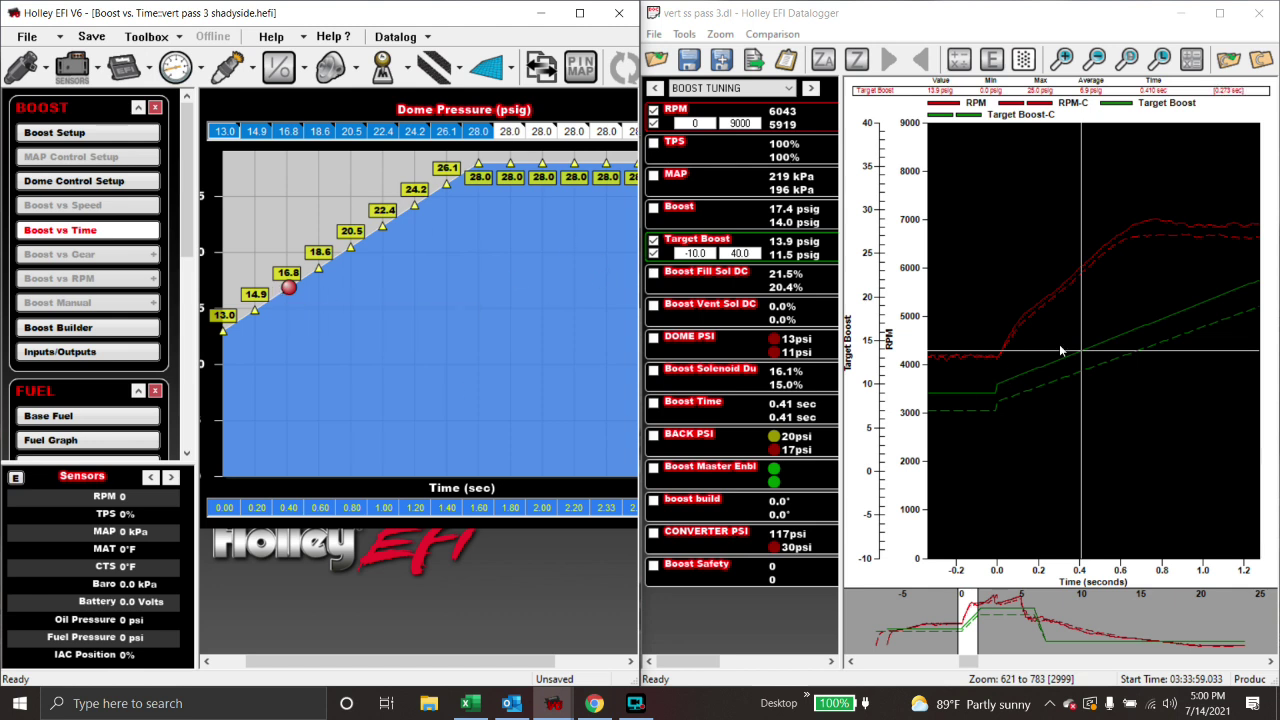
# Put the log cursor at about 0.6 s and check the 28.0 dome cell at 2.00 s
pyautogui.click(1118, 319)
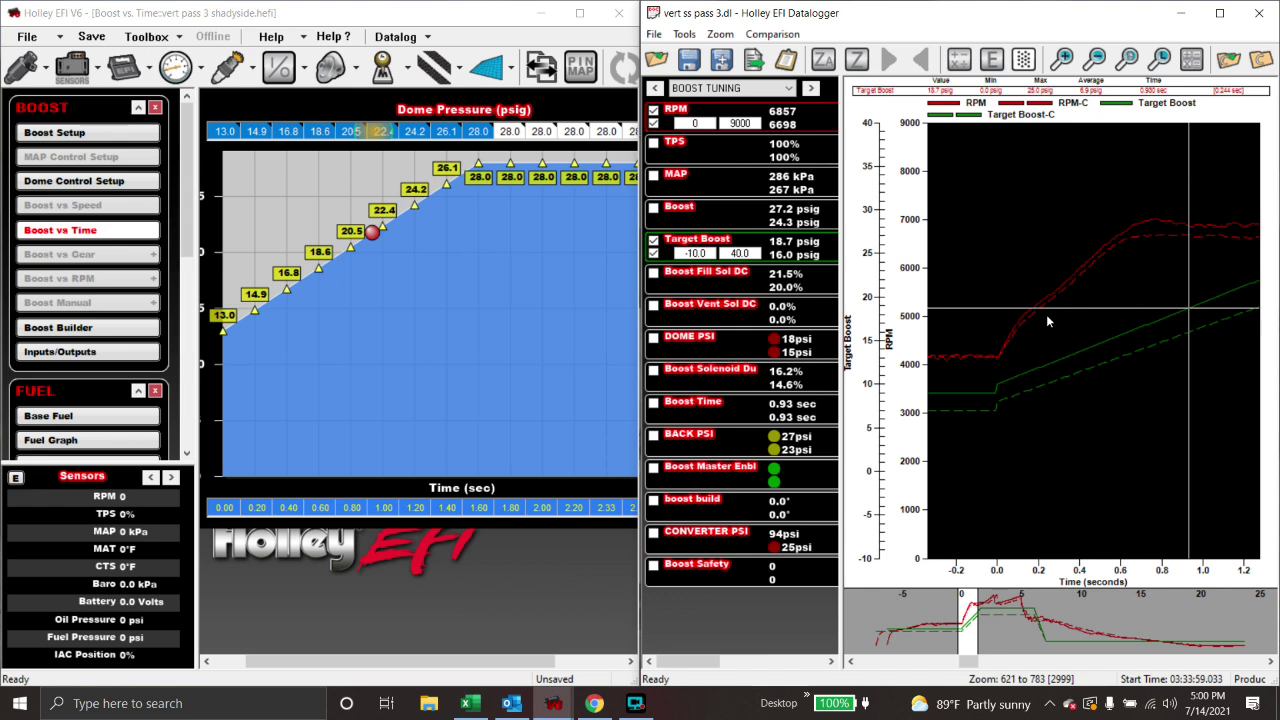
pyautogui.hscroll(2, 1080, 296)
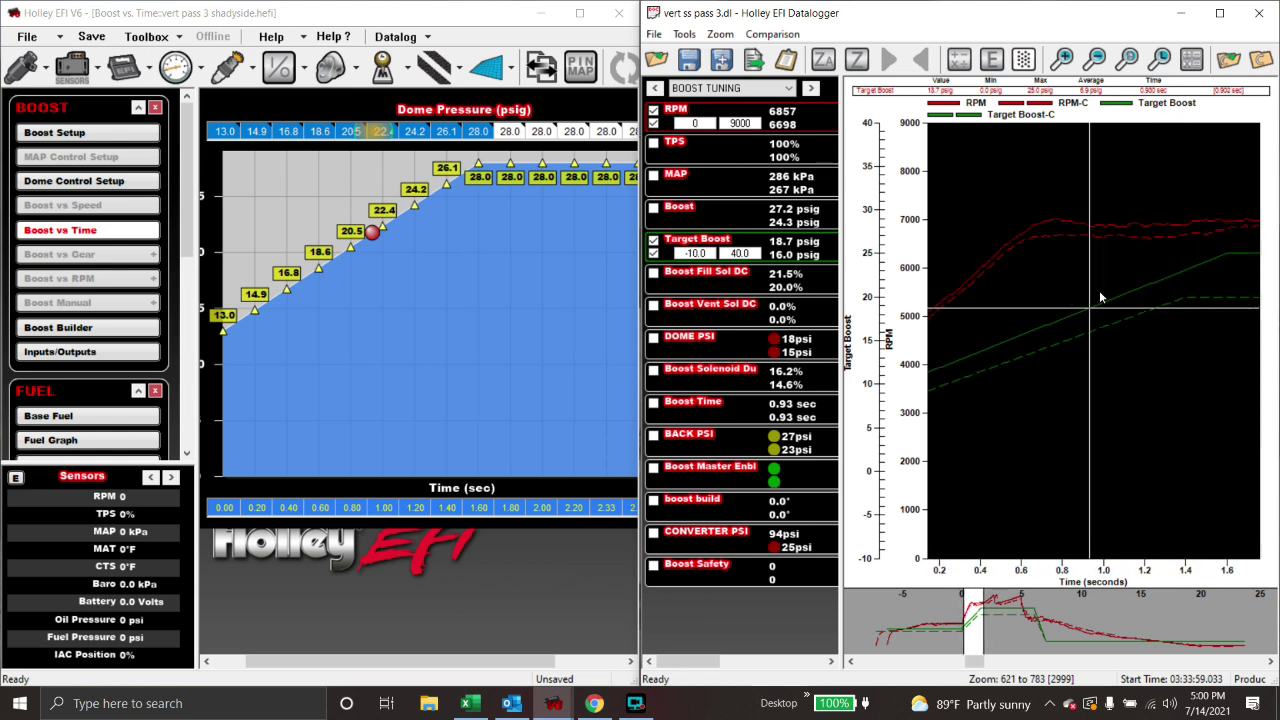
pyautogui.hscroll(2, 1099, 290)
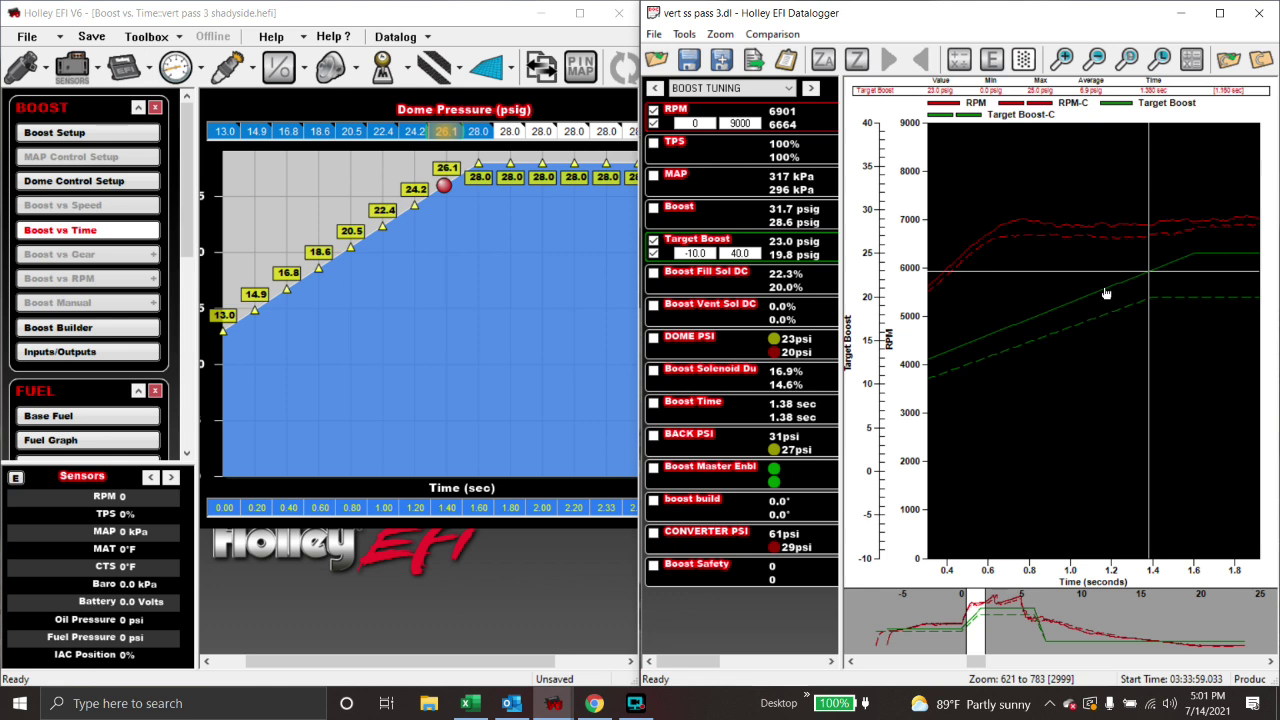
pyautogui.click(575, 132)
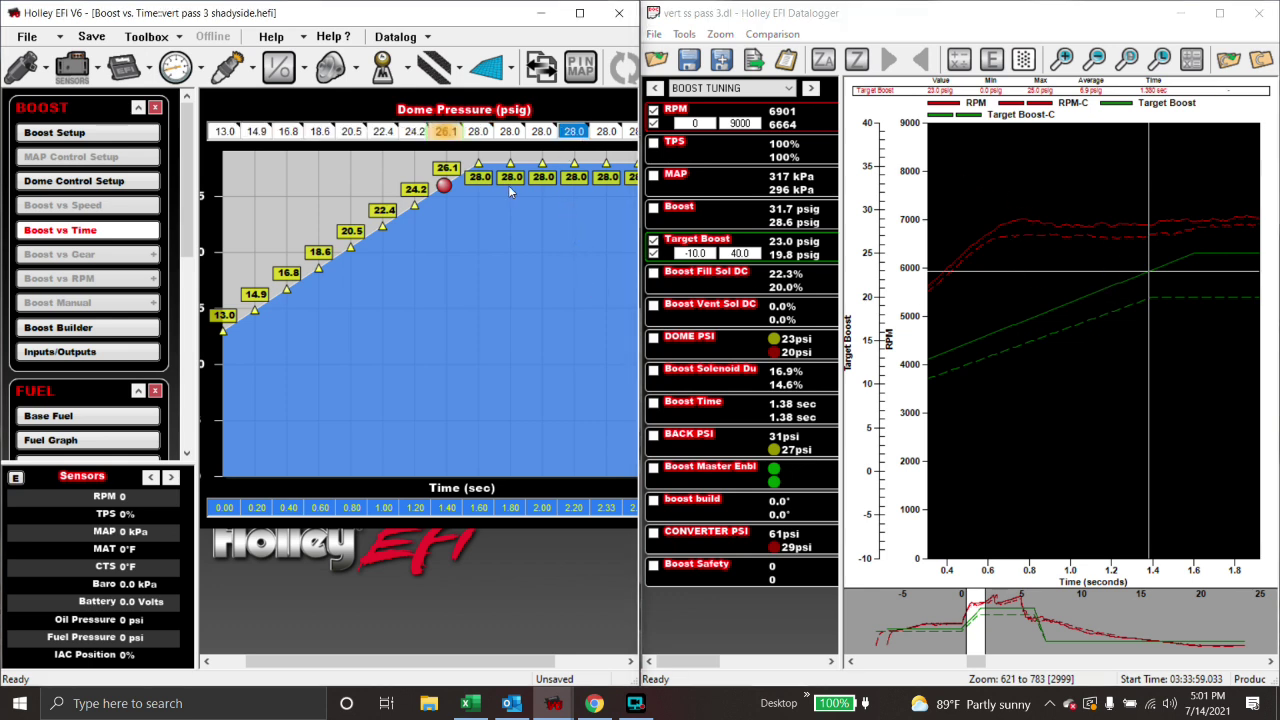
# Read Target Boost in the datalog at about 1.85 s and near -0.4 s
pyautogui.click(1034, 296)
pyautogui.scroll(-3, 1048, 287)
pyautogui.click(1143, 252)
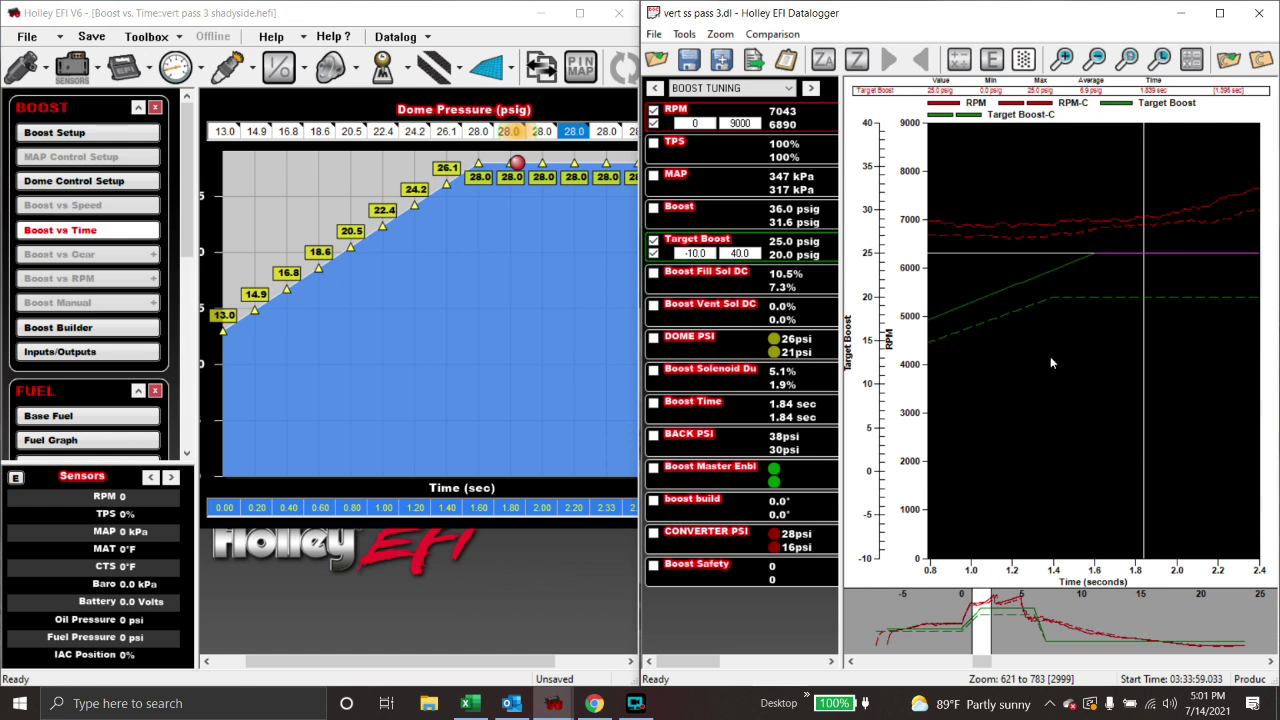
pyautogui.scroll(5, 1024, 351)
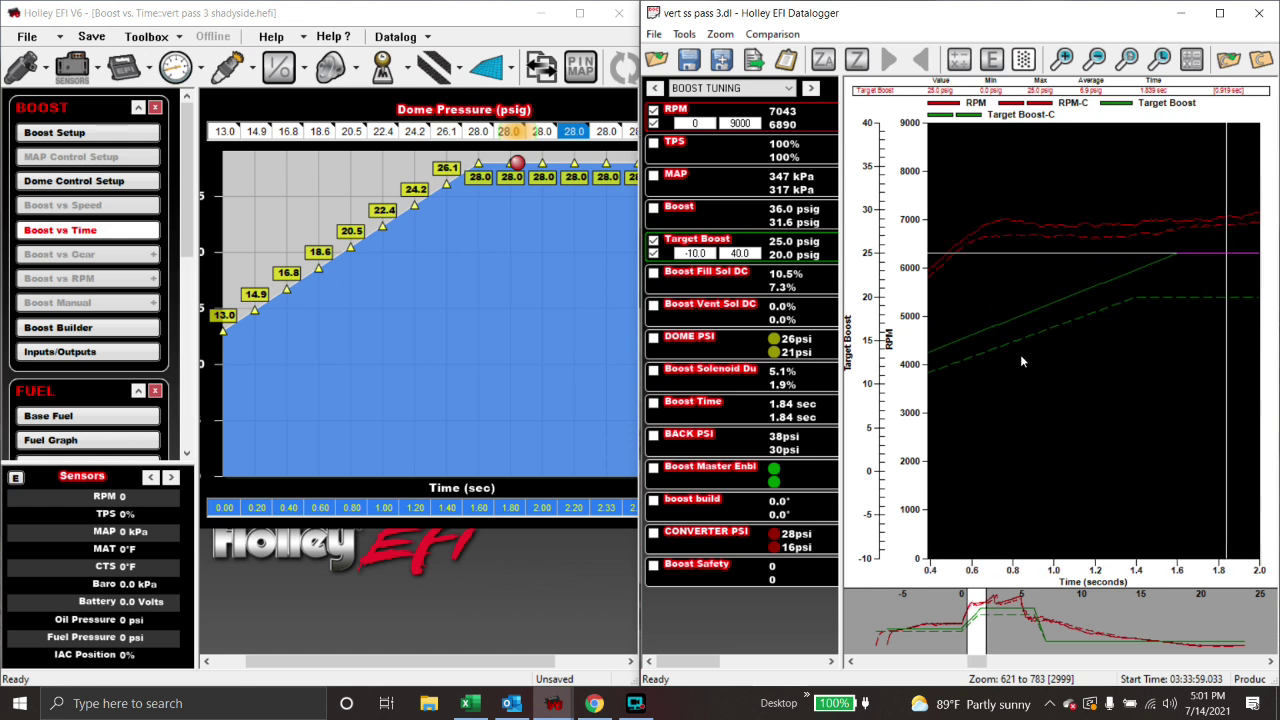
pyautogui.scroll(4, 1020, 354)
pyautogui.click(982, 370)
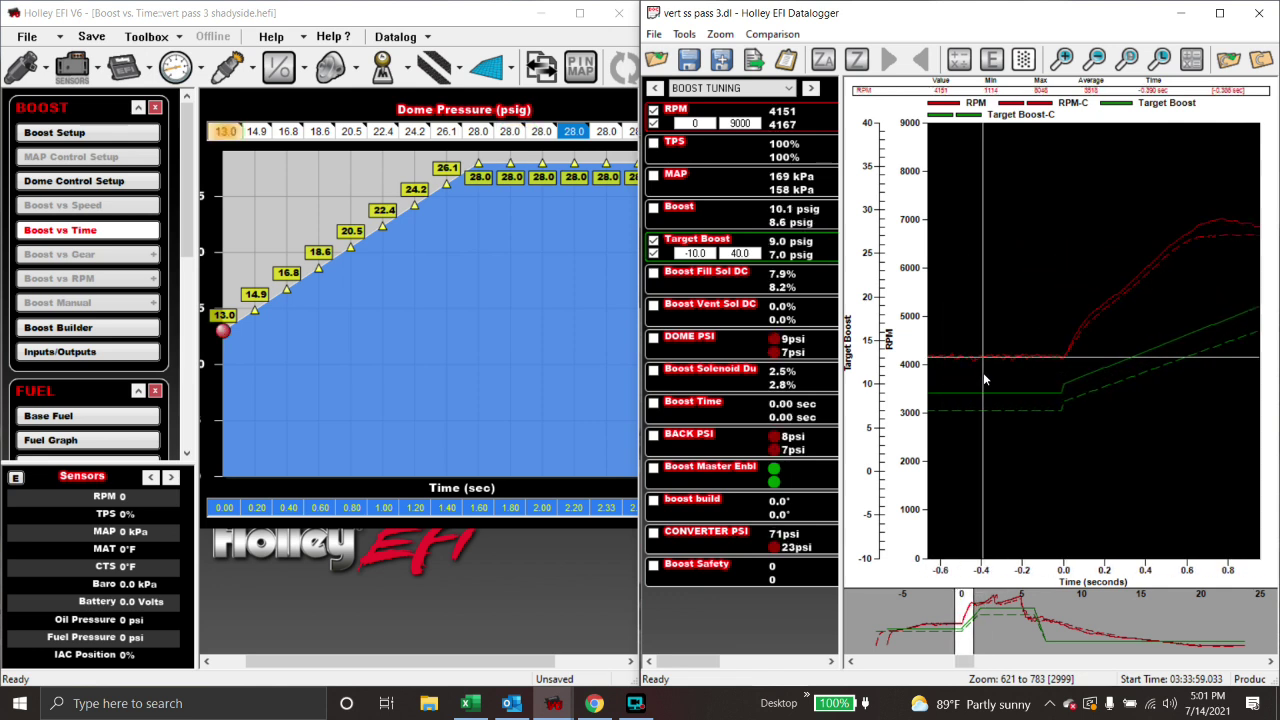
pyautogui.click(975, 393)
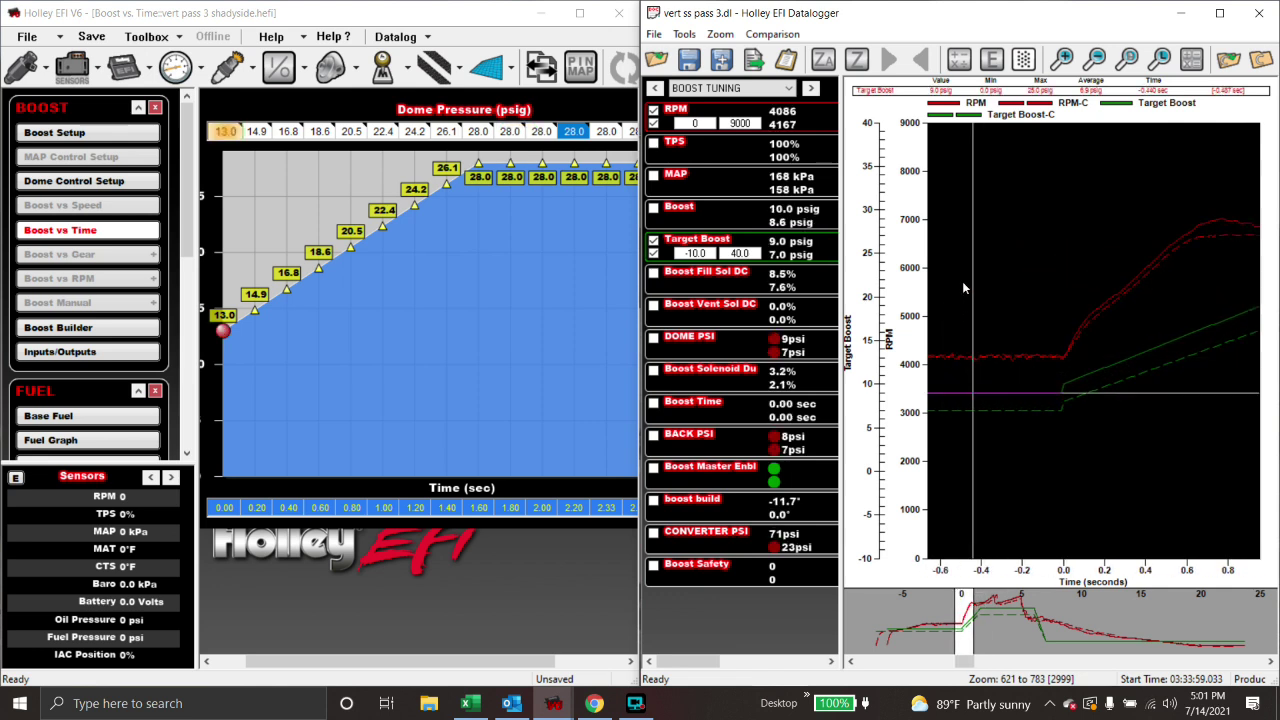
# Page back to the DRAG RACE 1 channel group and graph Ignition Timing
pyautogui.click(657, 88)
pyautogui.click(657, 88)
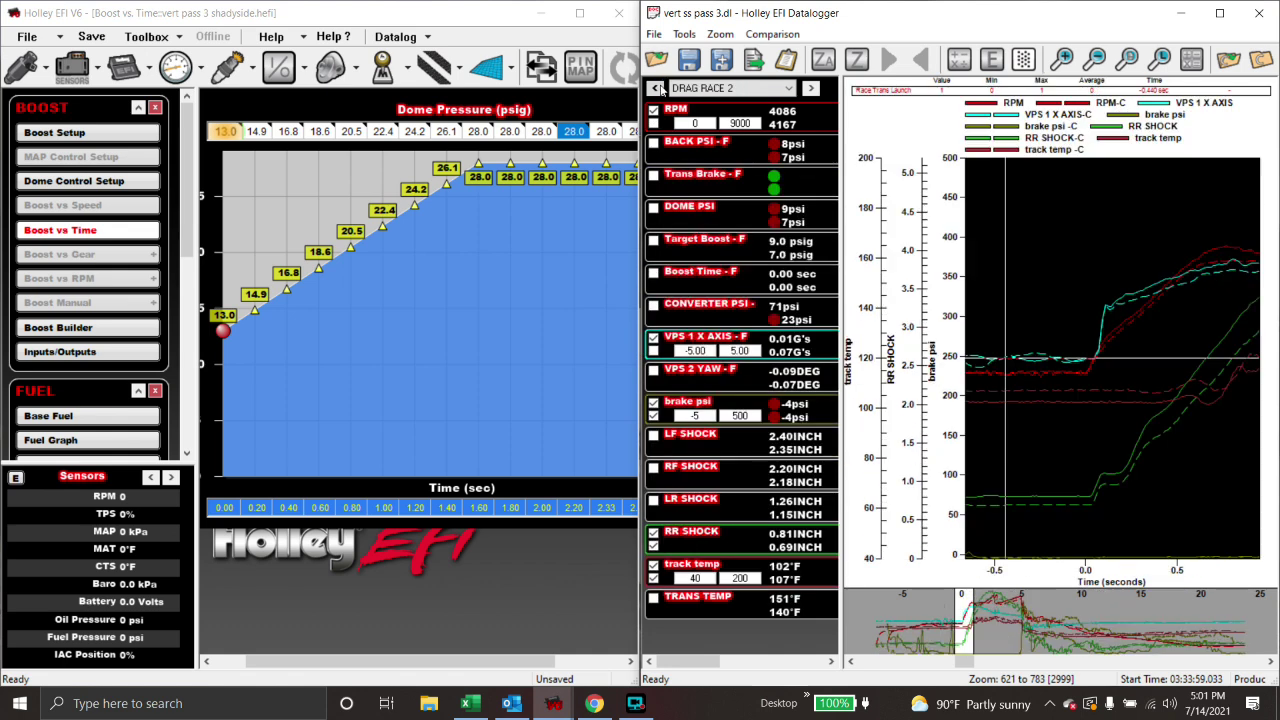
pyautogui.click(657, 88)
pyautogui.click(657, 88)
pyautogui.click(657, 88)
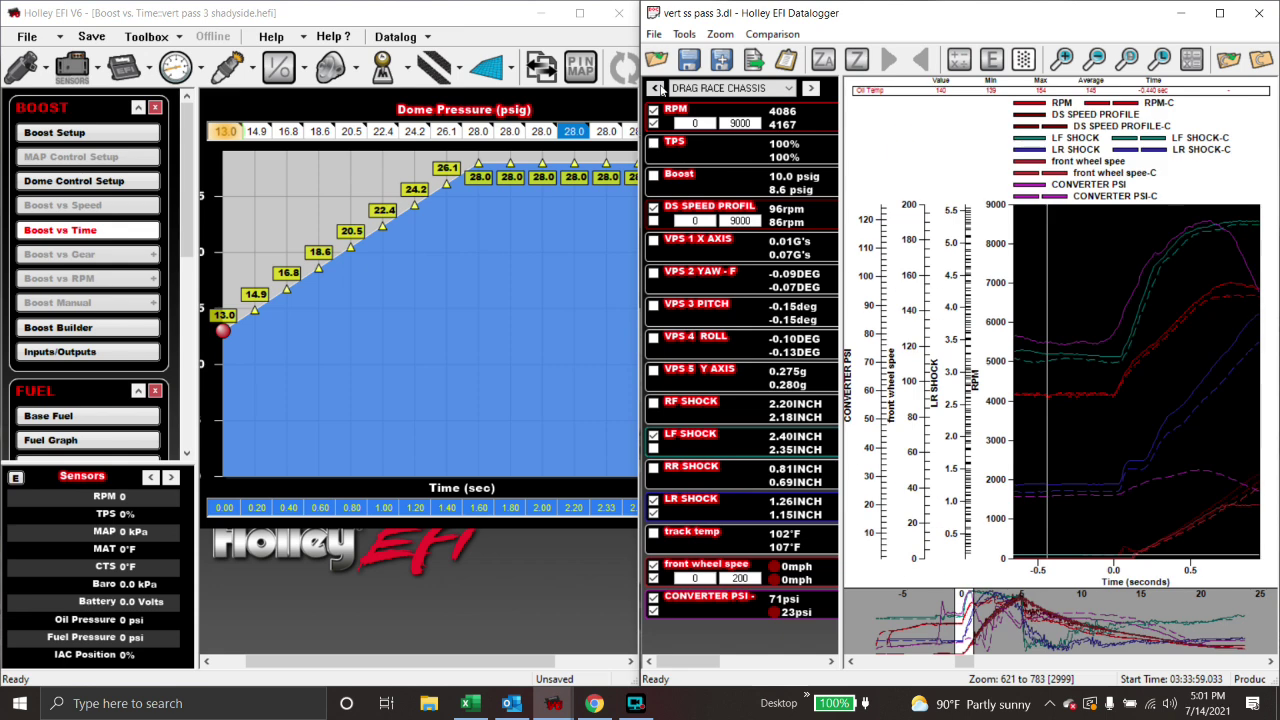
pyautogui.click(657, 88)
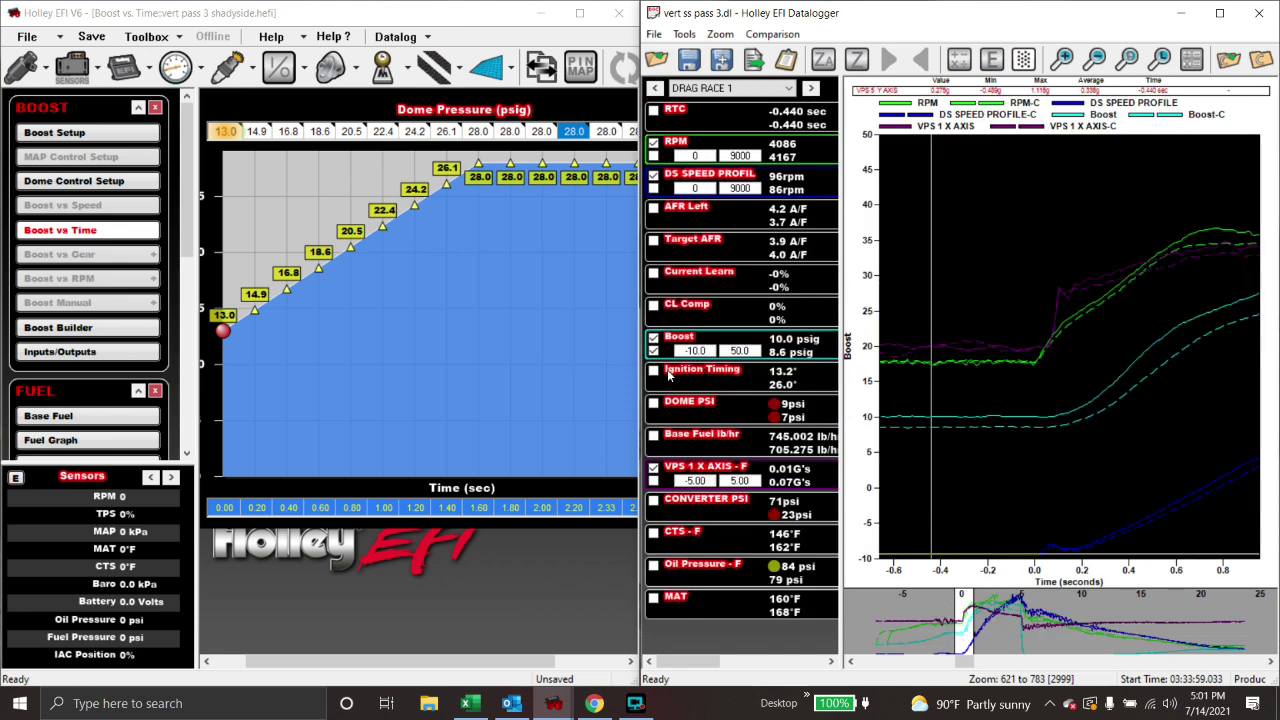
pyautogui.click(653, 371)
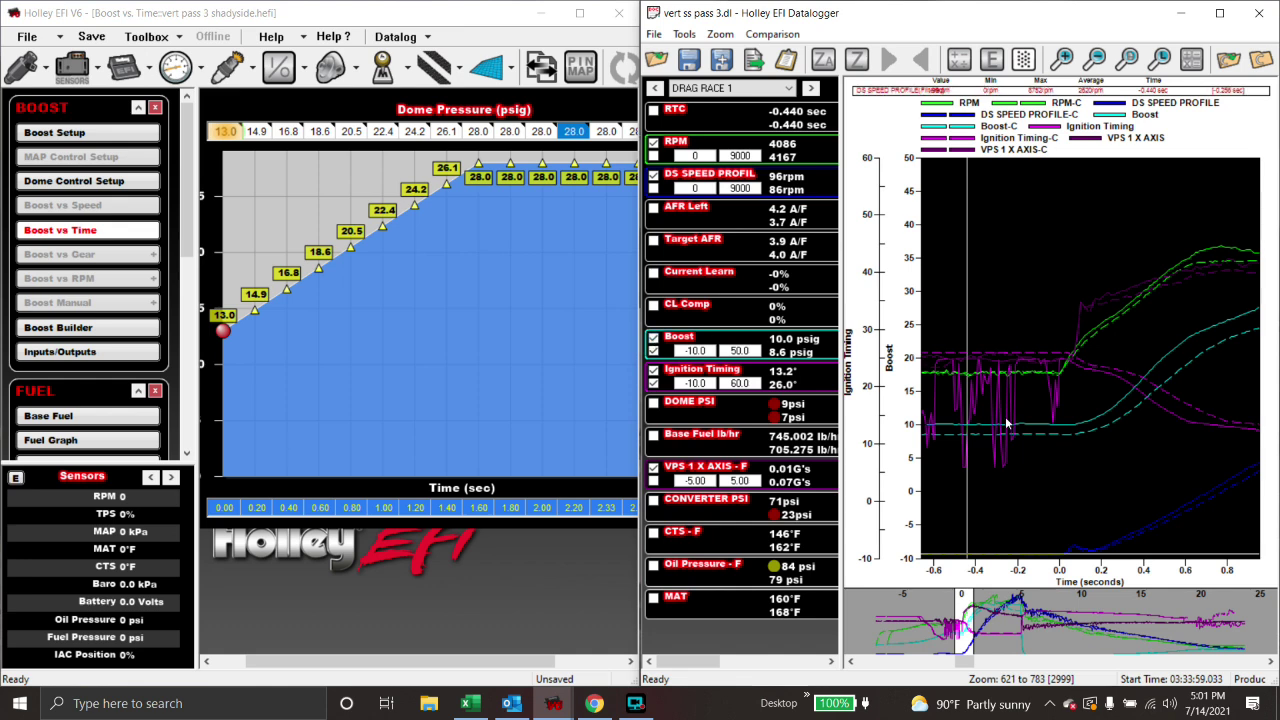
# Scroll through the log graph, then bring up EFI V6's Advanced Gear Based Setup page
pyautogui.scroll(4, 1016, 397)
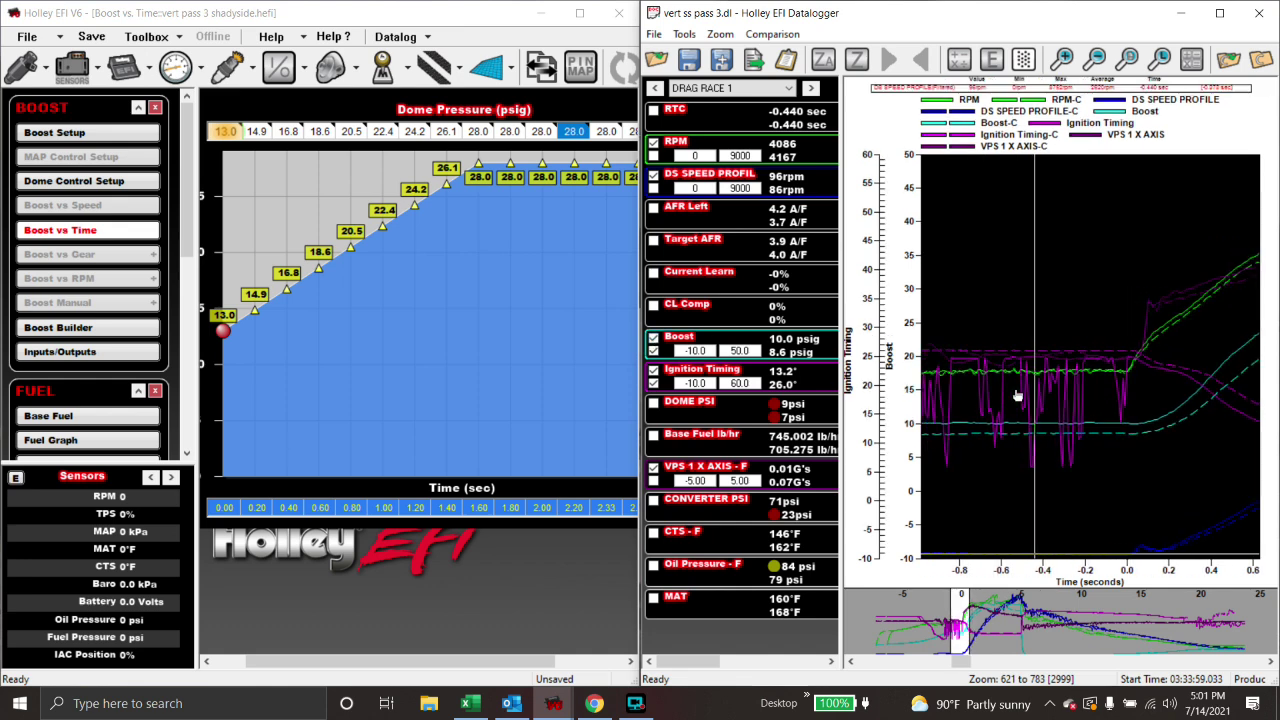
pyautogui.scroll(4, 1015, 392)
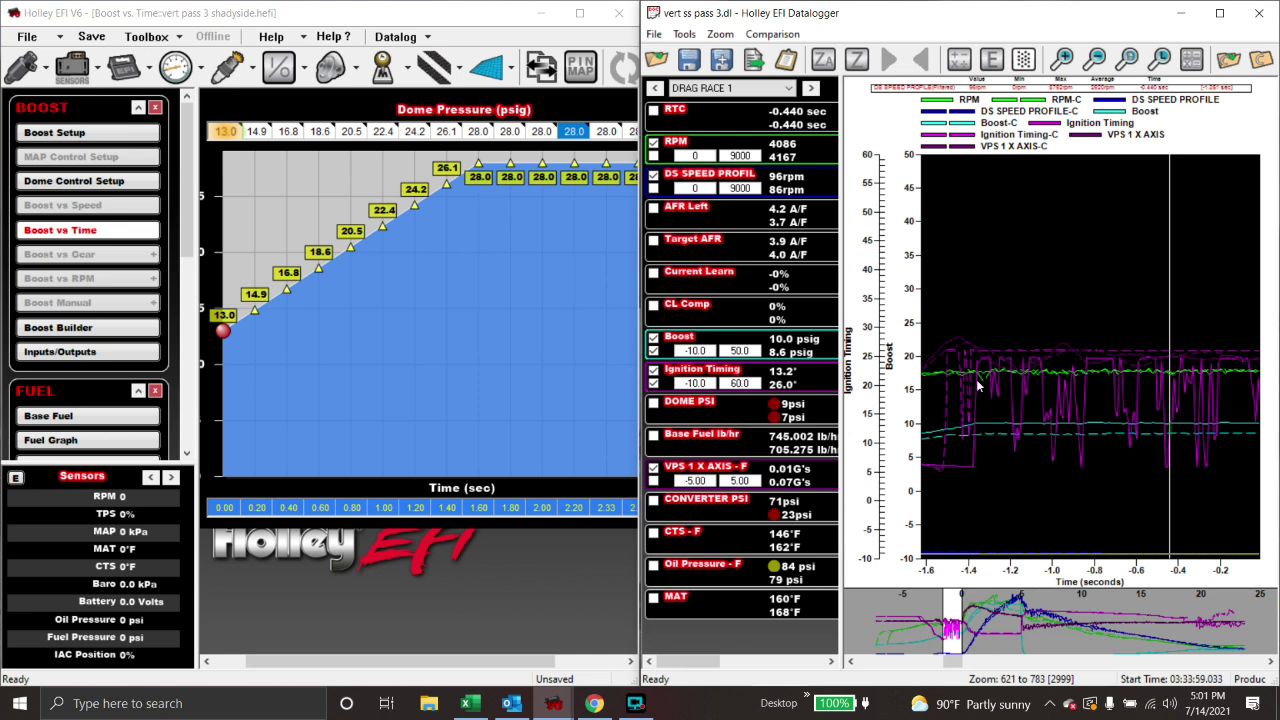
pyautogui.scroll(3, 965, 394)
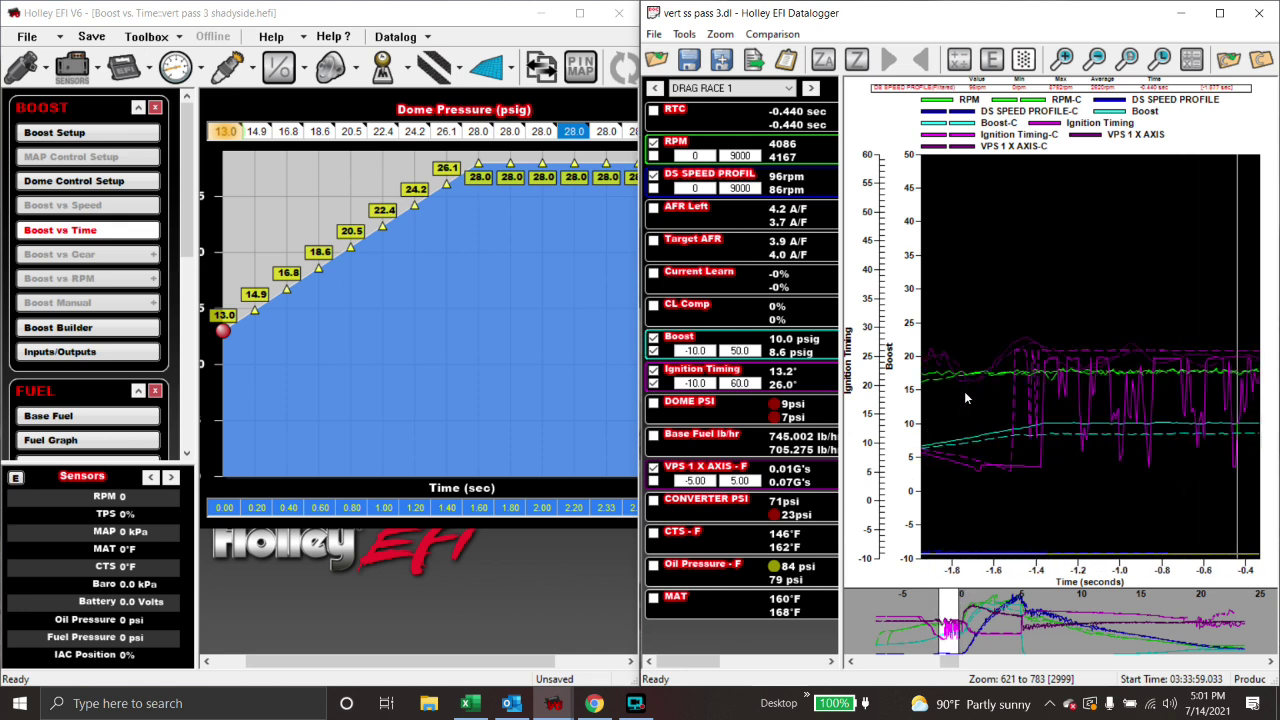
pyautogui.scroll(-2, 964, 391)
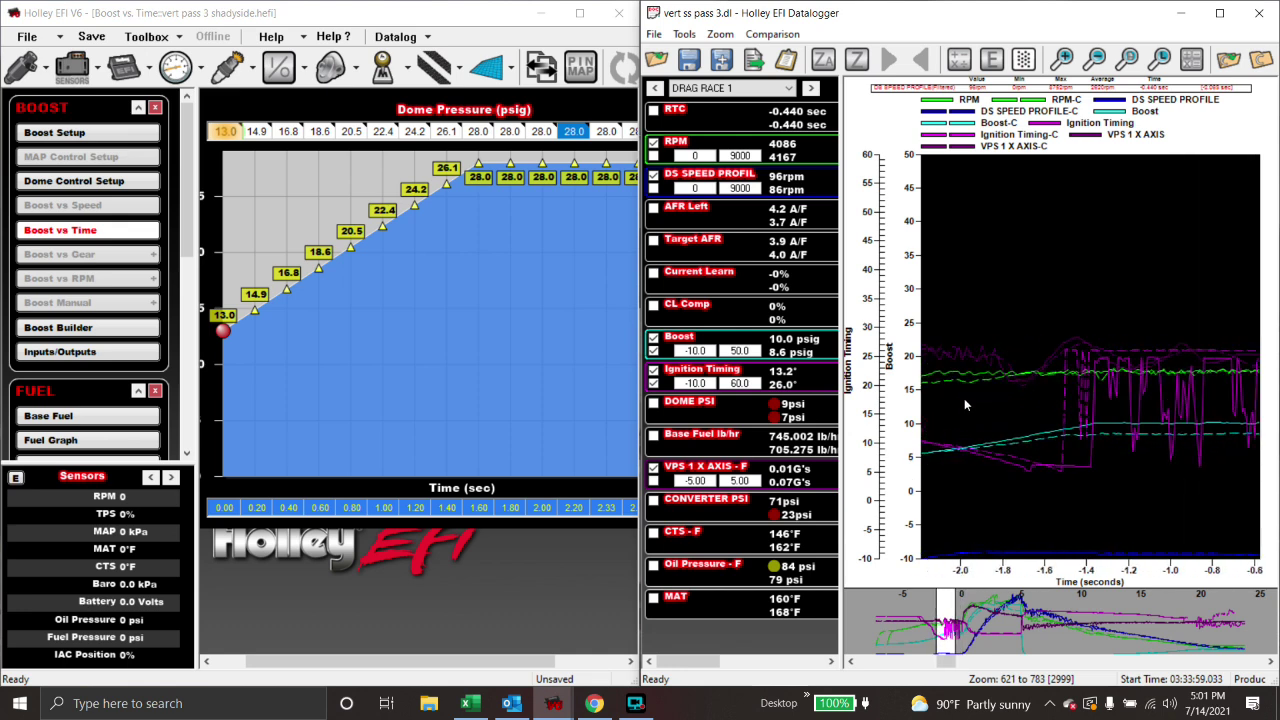
pyautogui.scroll(-4, 985, 395)
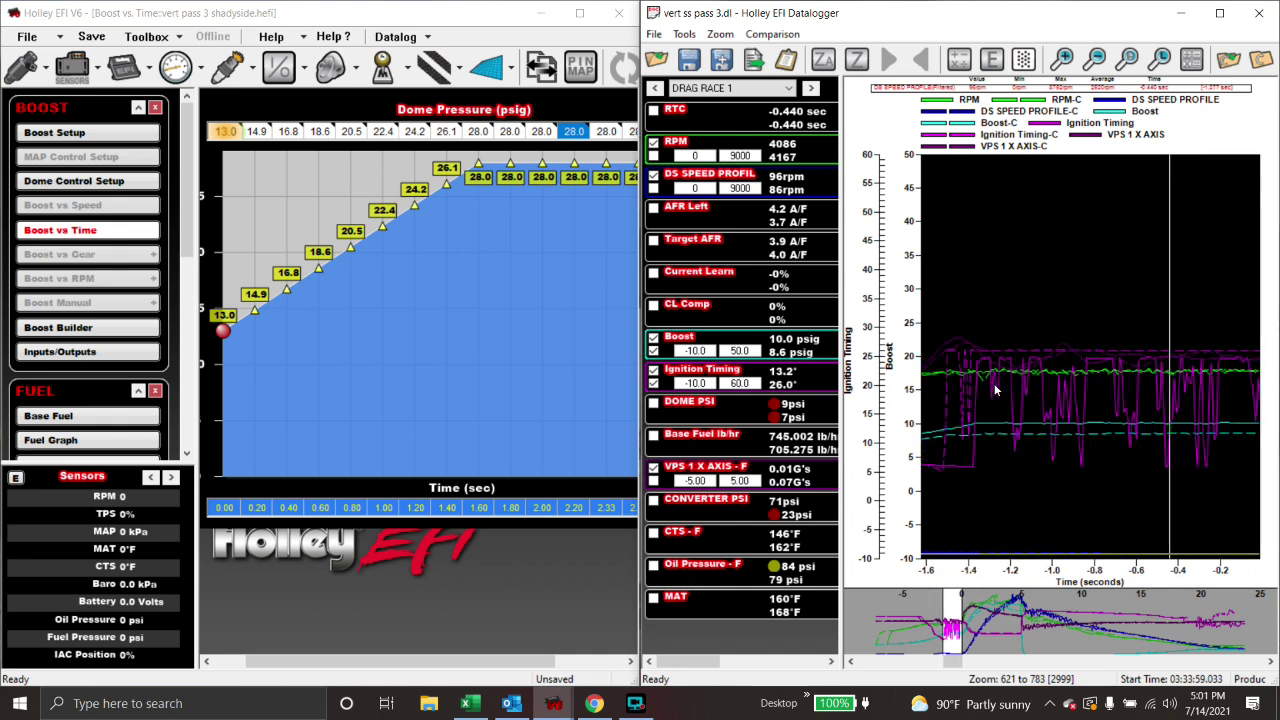
pyautogui.scroll(2, 995, 388)
pyautogui.scroll(2, 940, 420)
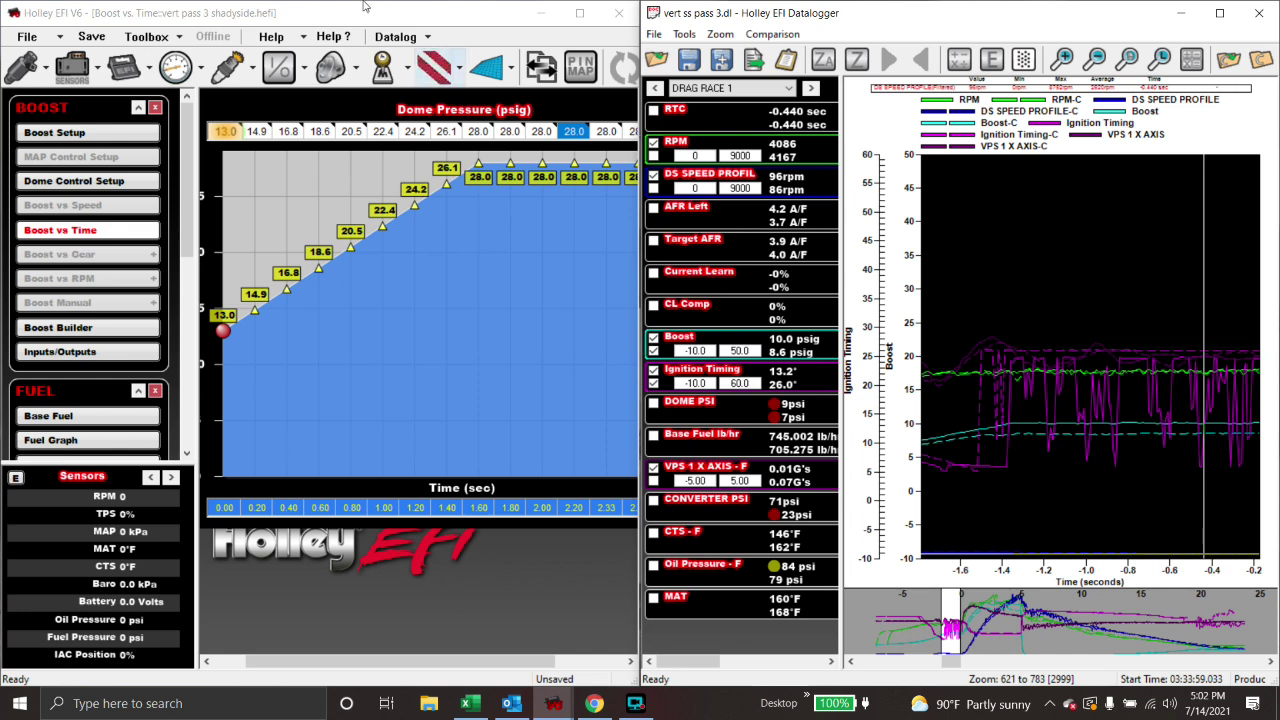
pyautogui.click(491, 76)
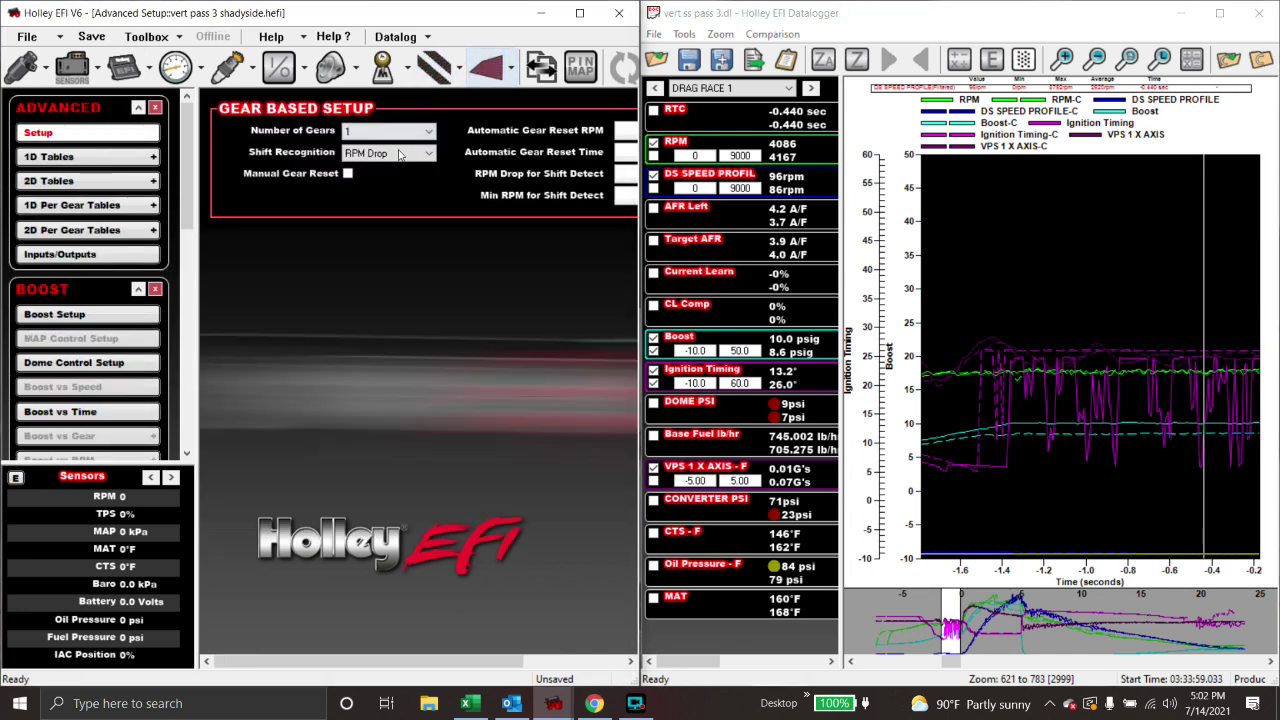
# Open the 1D tables page and scroll to the boost timing-offset table's boost axis
pyautogui.click(64, 164)
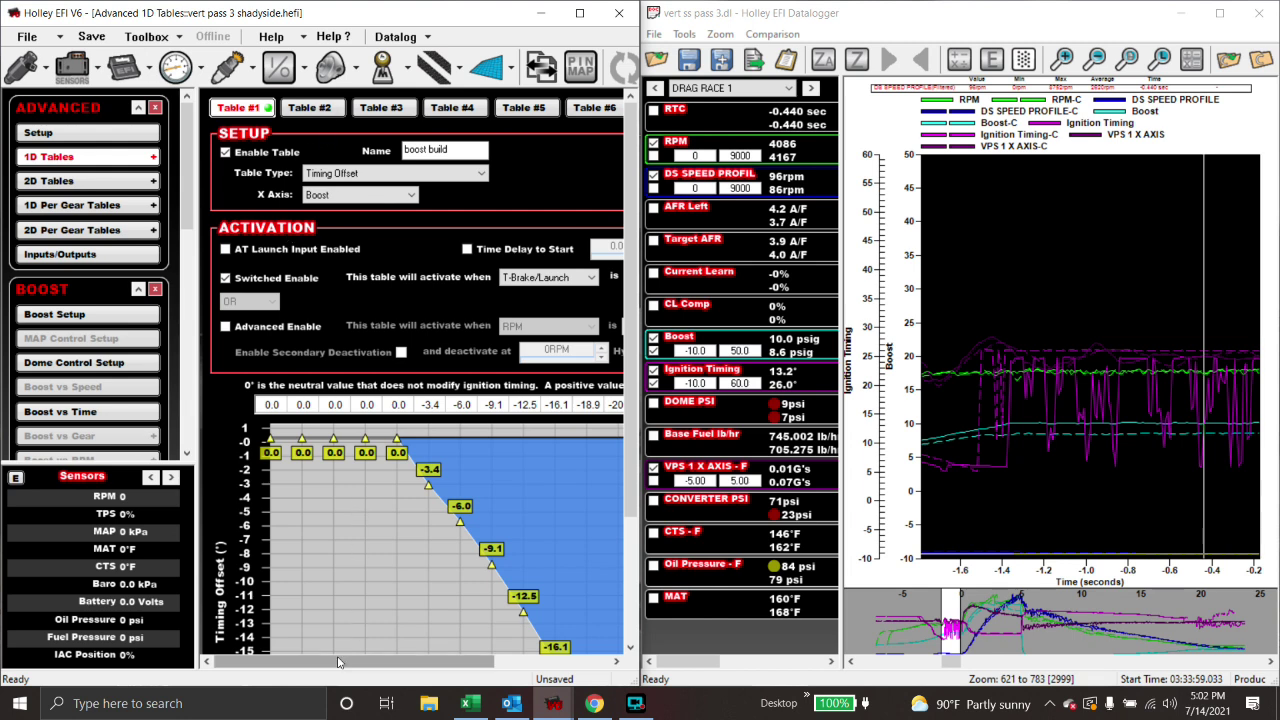
pyautogui.moveTo(340, 661); pyautogui.dragTo(407, 655)
pyautogui.scroll(-3, 405, 655)
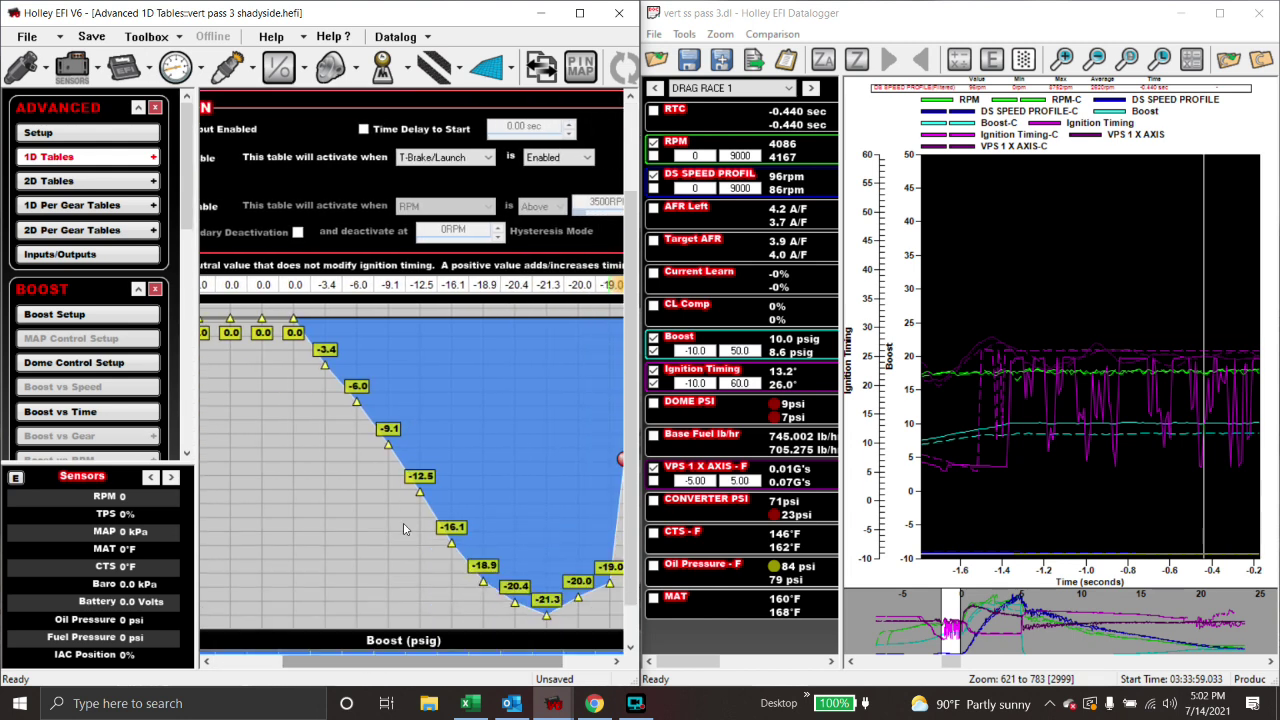
pyautogui.scroll(-1, 389, 665)
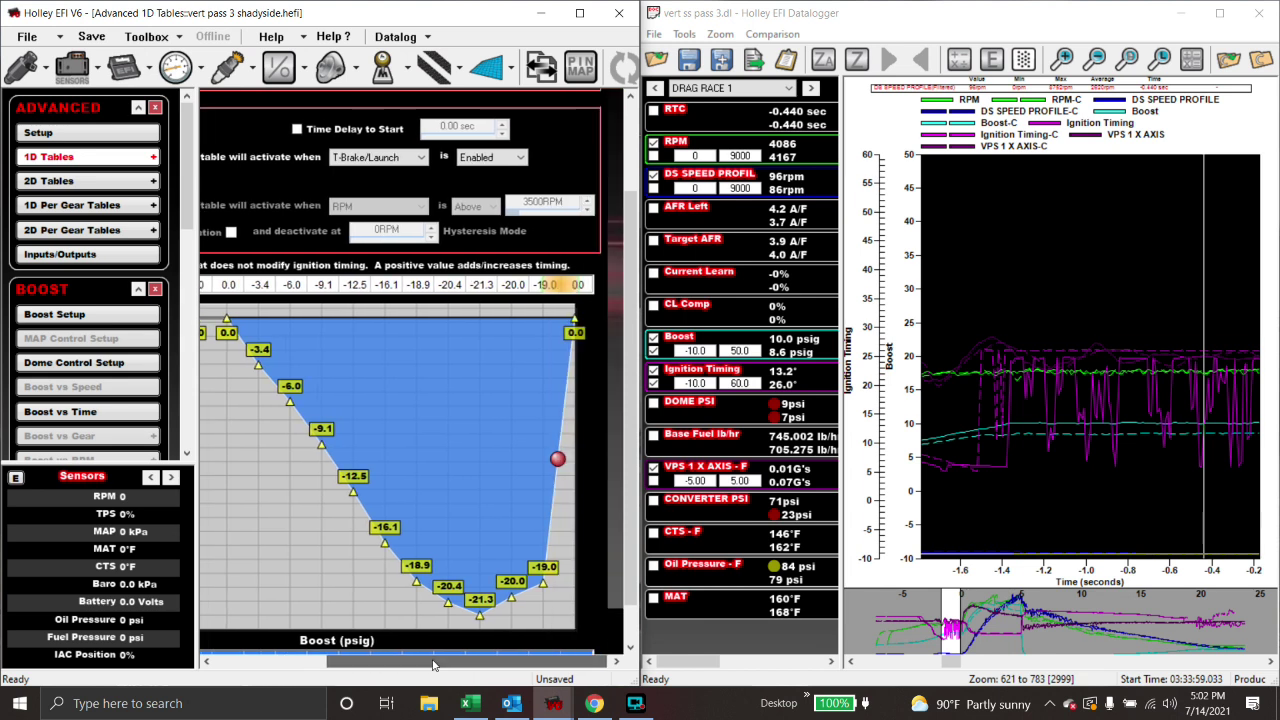
pyautogui.hscroll(2, 389, 665)
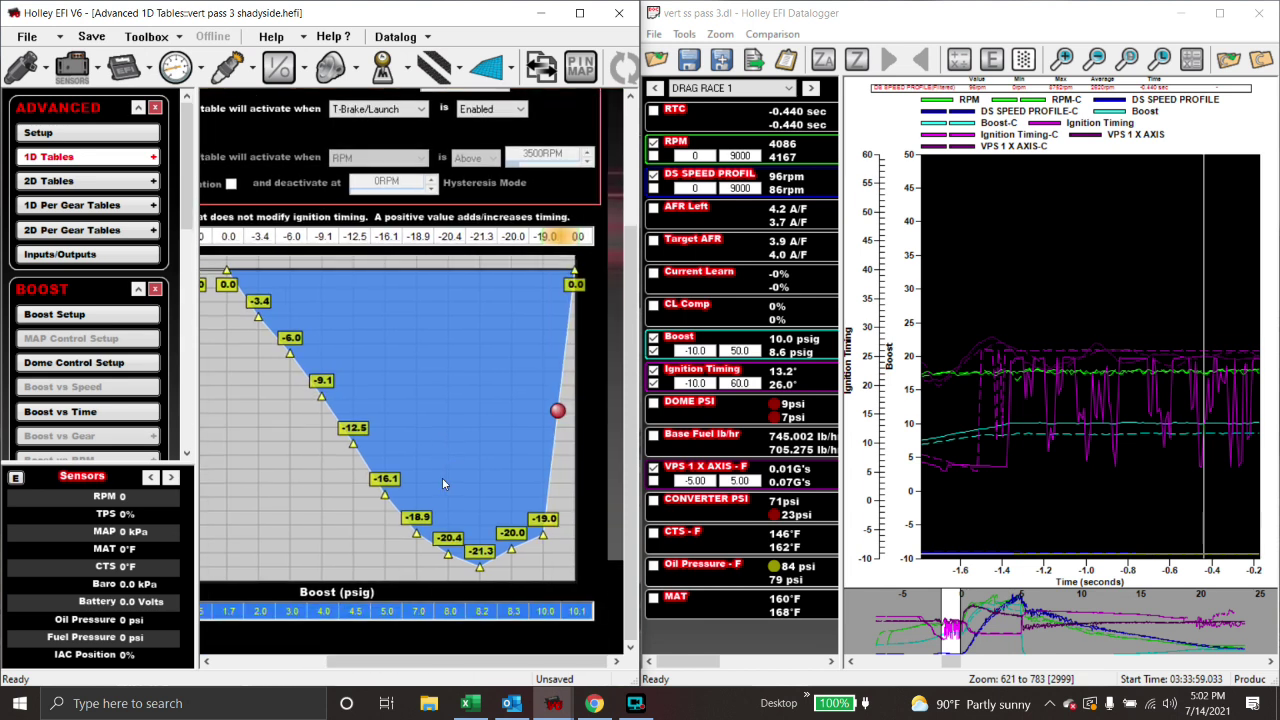
# Enter 12 for the 10.0 and final 999.0 boost breakpoints, giving 12.0 and 12.1 psig
pyautogui.click(545, 611)
pyautogui.write('12')
pyautogui.press('Return')
pyautogui.click(584, 611)
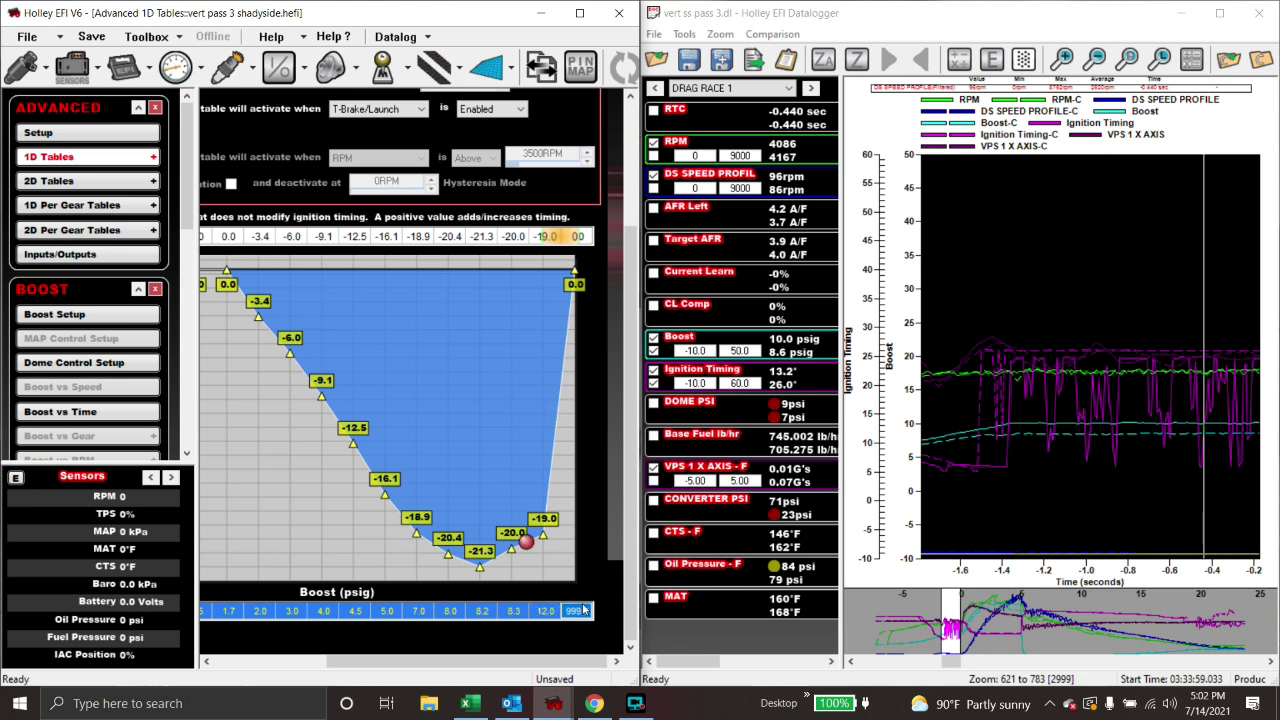
pyautogui.write('12')
pyautogui.press('Return')
# Pick the Boost trace in the datalog and read values near -0.09 s
pyautogui.moveTo(541, 540)
pyautogui.scroll(-4, 1086, 318)
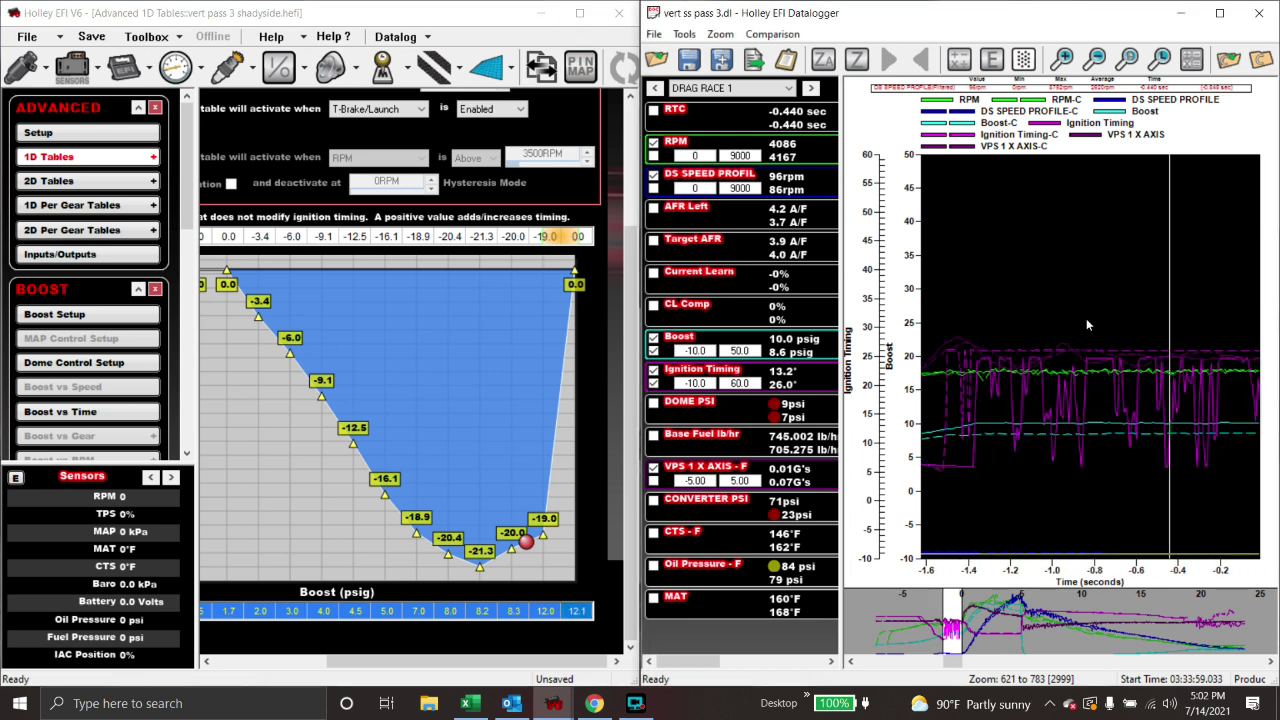
pyautogui.click(1151, 416)
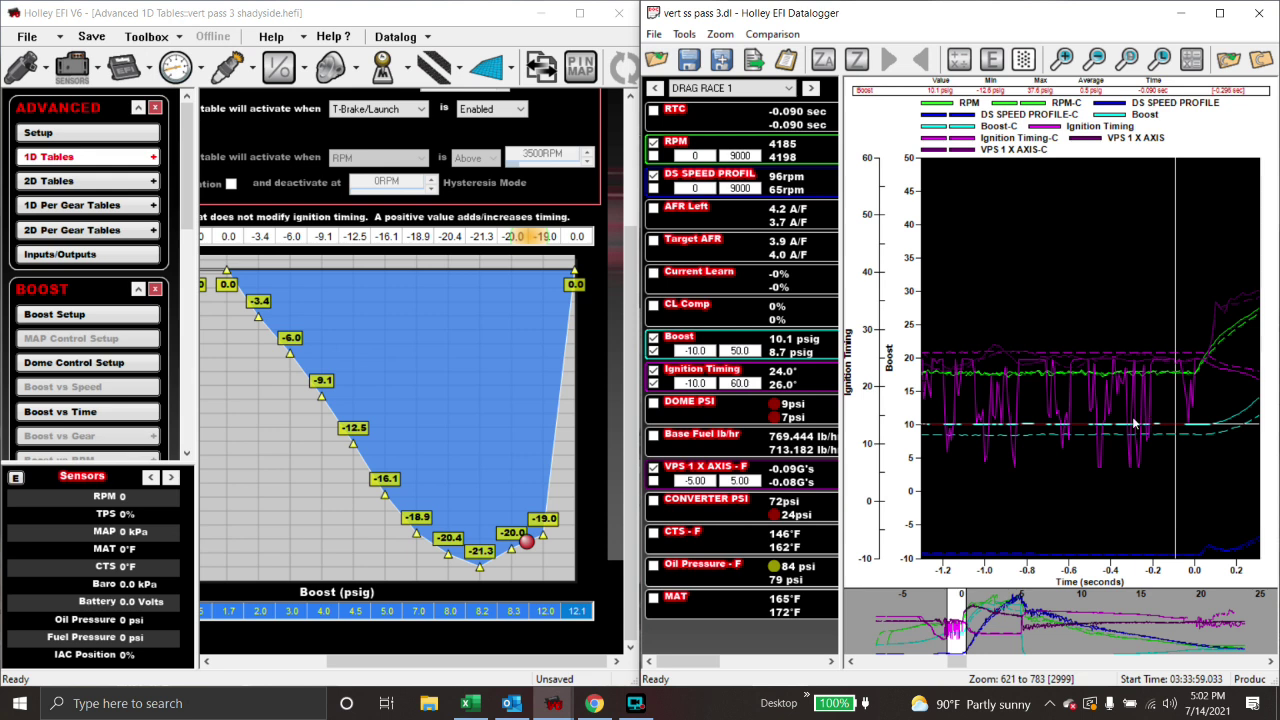
# Read comparison boost at -0.52 s and timing at -0.76 s, then scroll the graph past launch
pyautogui.click(1079, 412)
pyautogui.click(1090, 456)
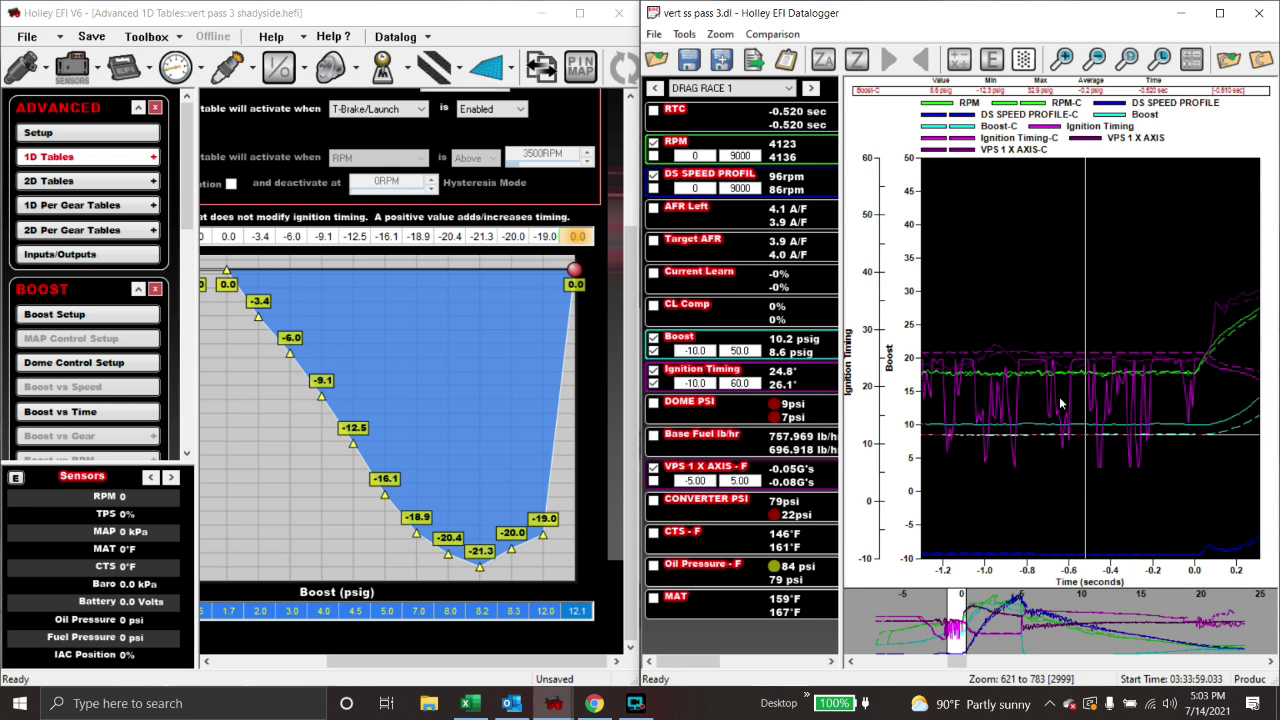
pyautogui.click(1037, 345)
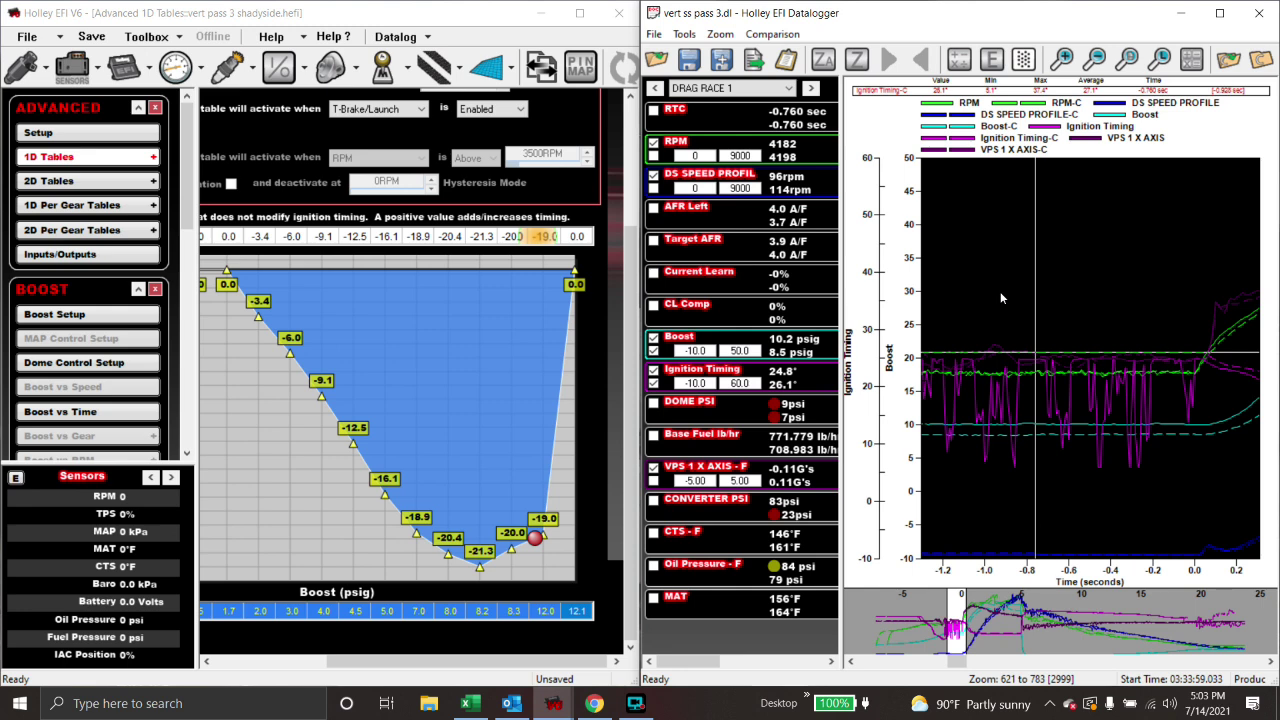
pyautogui.scroll(-2, 1000, 291)
pyautogui.scroll(-4, 999, 286)
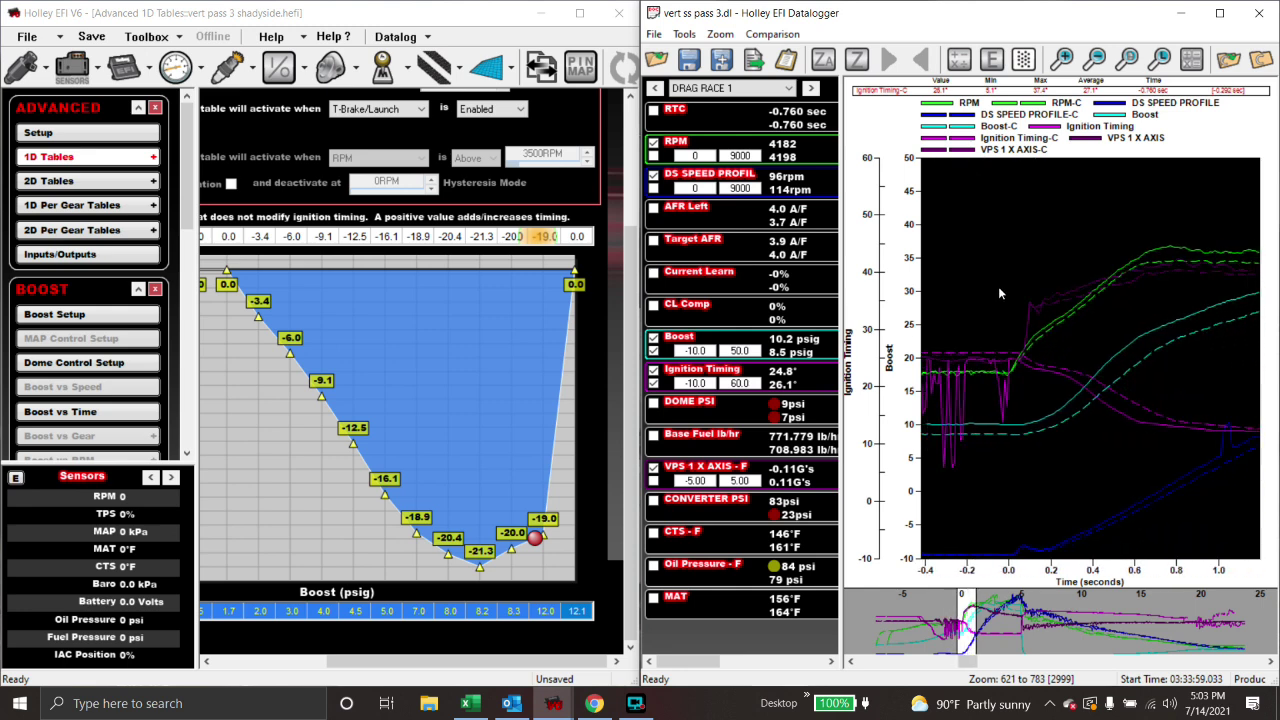
pyautogui.scroll(-1, 1008, 286)
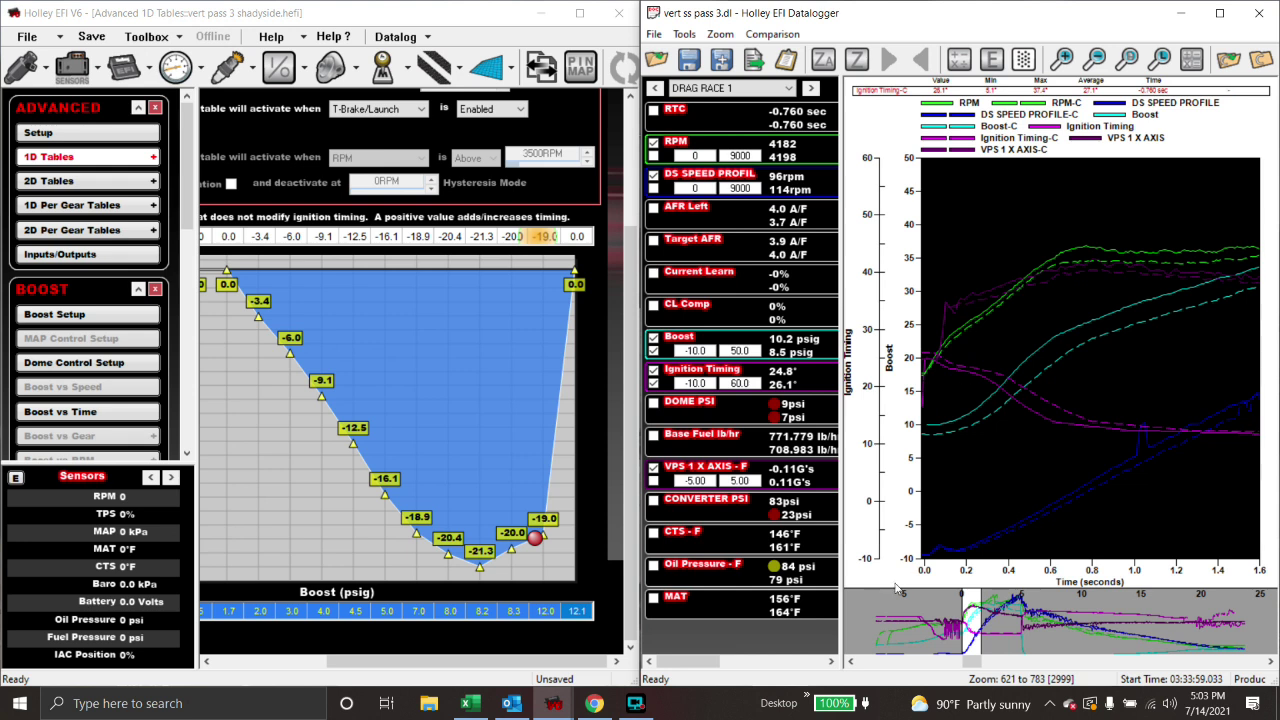
pyautogui.scroll(-2, 1028, 335)
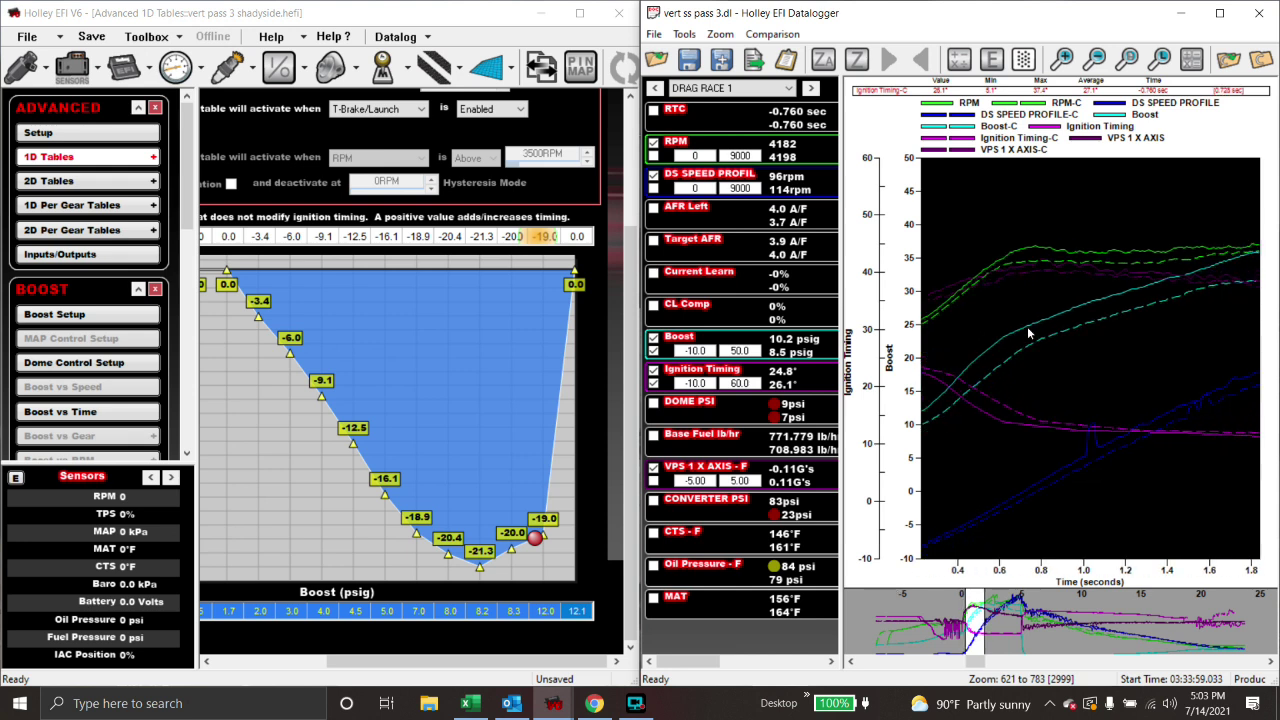
# Switch to the ENGINE HEALTH group and hide EGT 1 through EGT 8
pyautogui.click(811, 88)
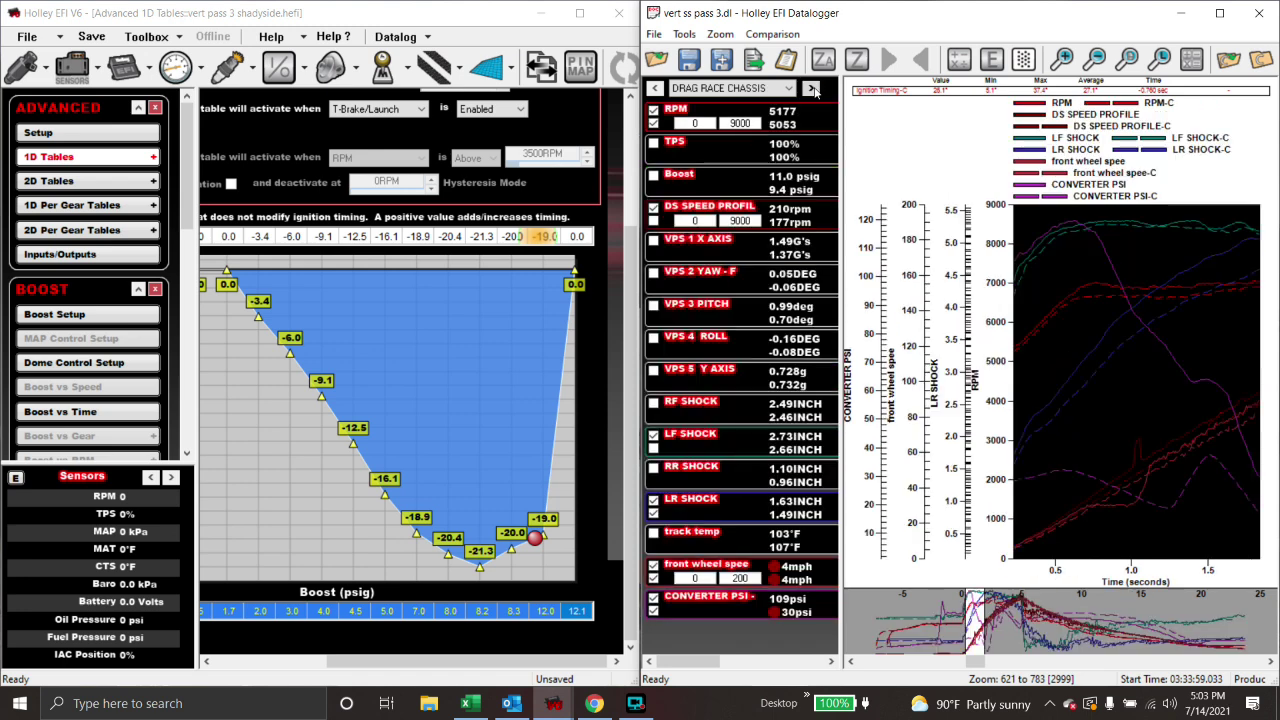
pyautogui.click(811, 88)
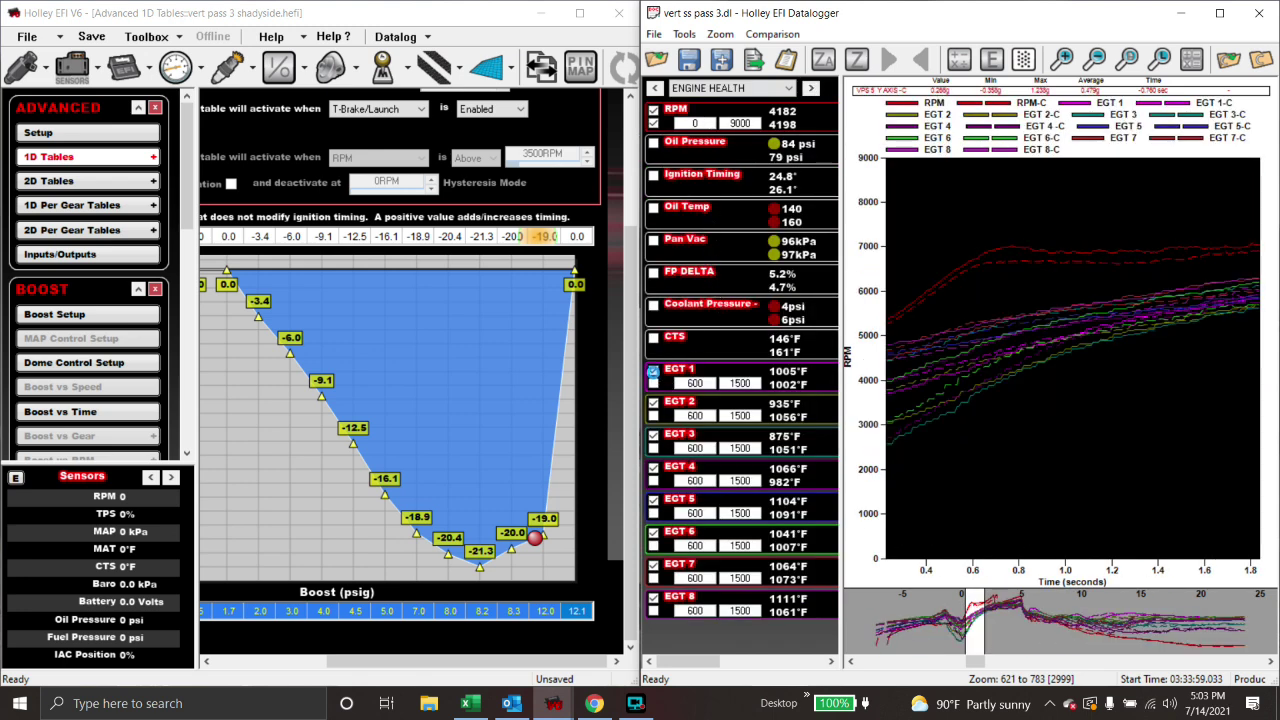
pyautogui.click(654, 370)
pyautogui.click(654, 403)
pyautogui.click(654, 436)
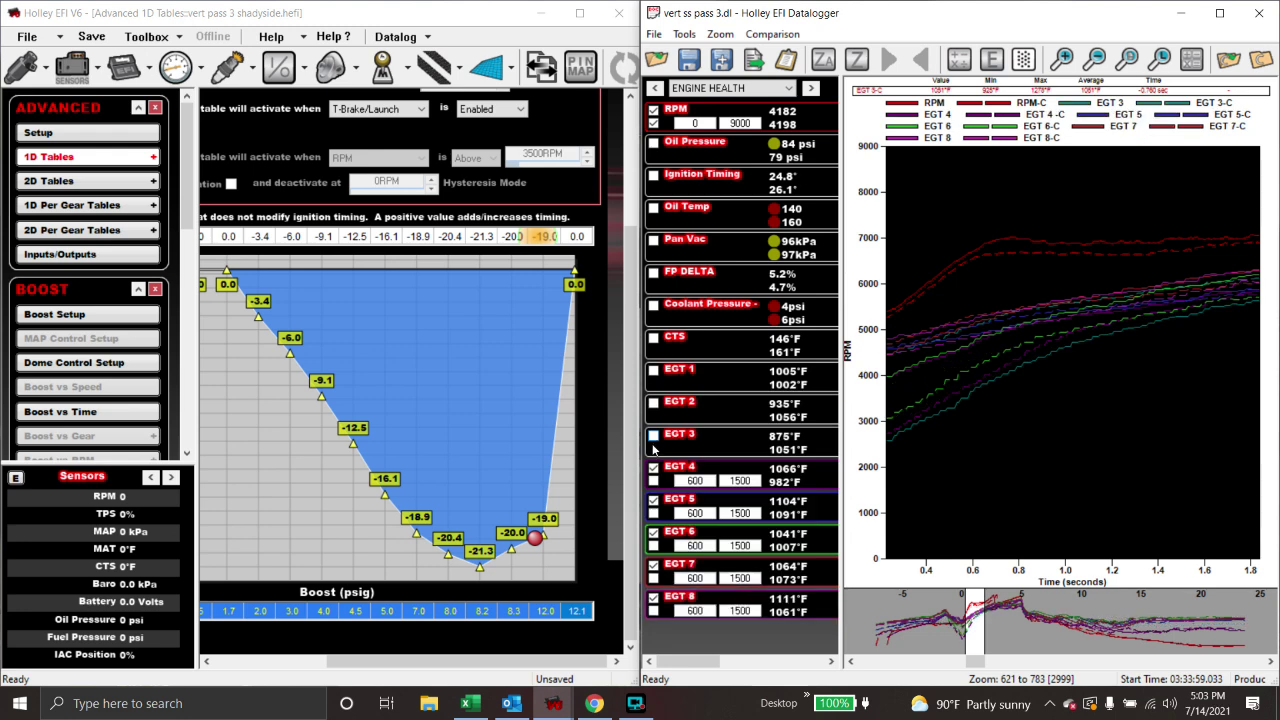
pyautogui.click(654, 468)
pyautogui.click(654, 500)
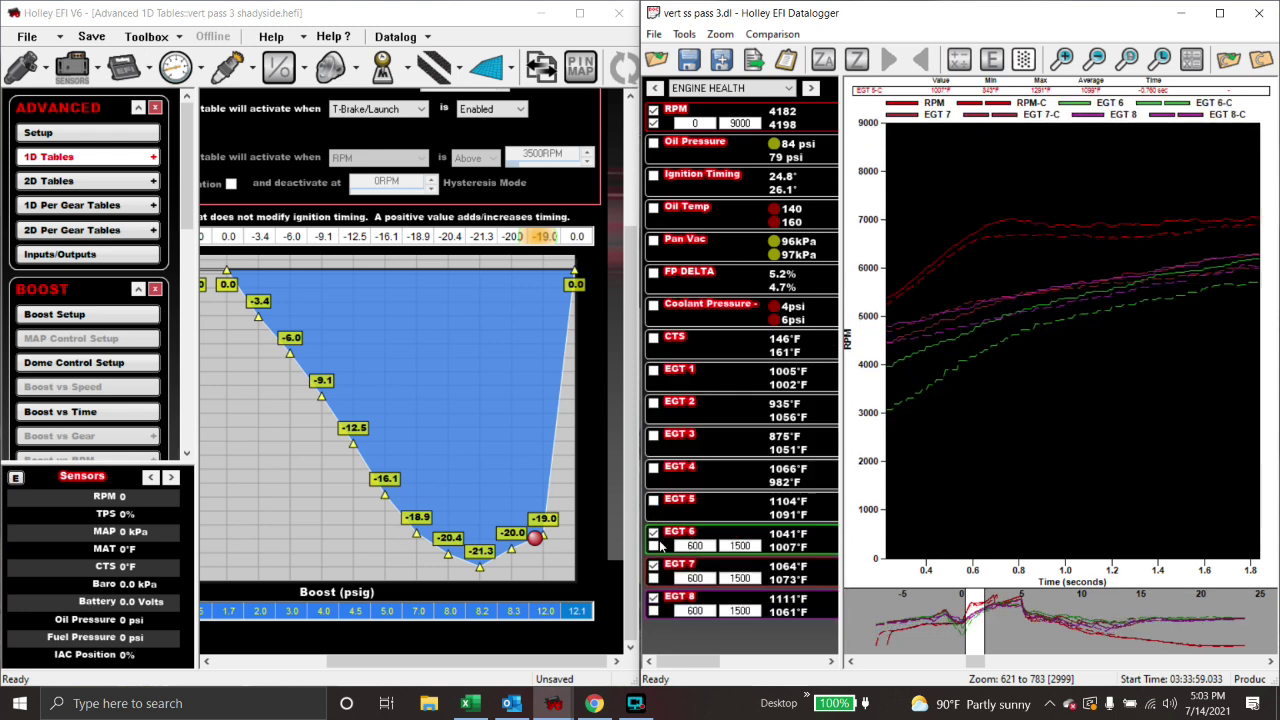
pyautogui.click(654, 565)
pyautogui.click(654, 532)
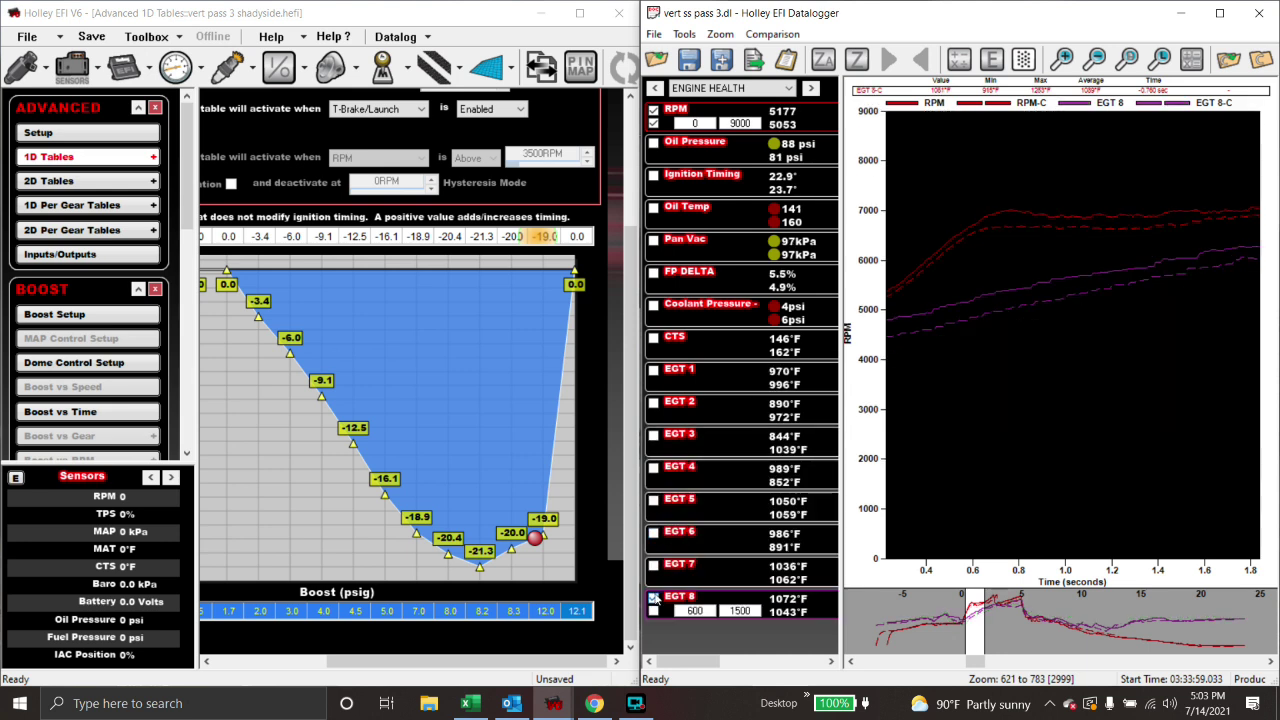
pyautogui.click(654, 597)
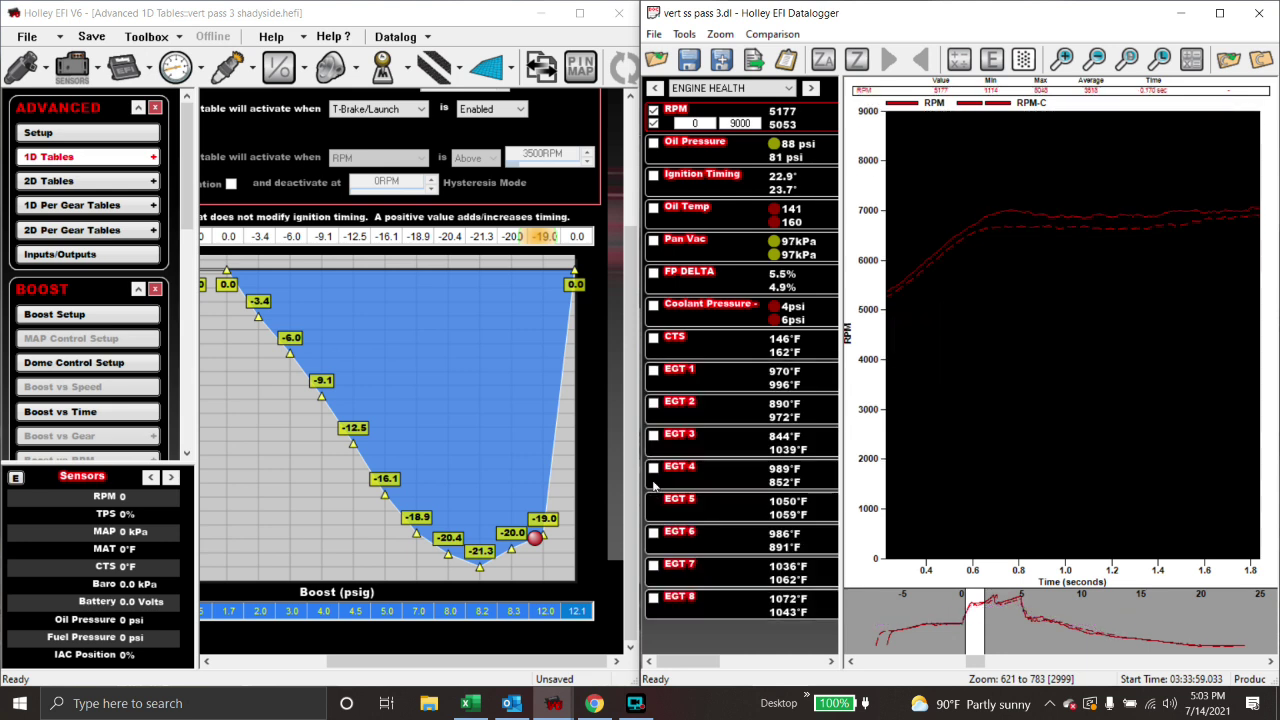
# Graph Oil Pressure and Pan Vac, read channels at 0.950 s, drop Coolant Pressure, then show DRAG RACE CHASSIS
pyautogui.click(655, 146)
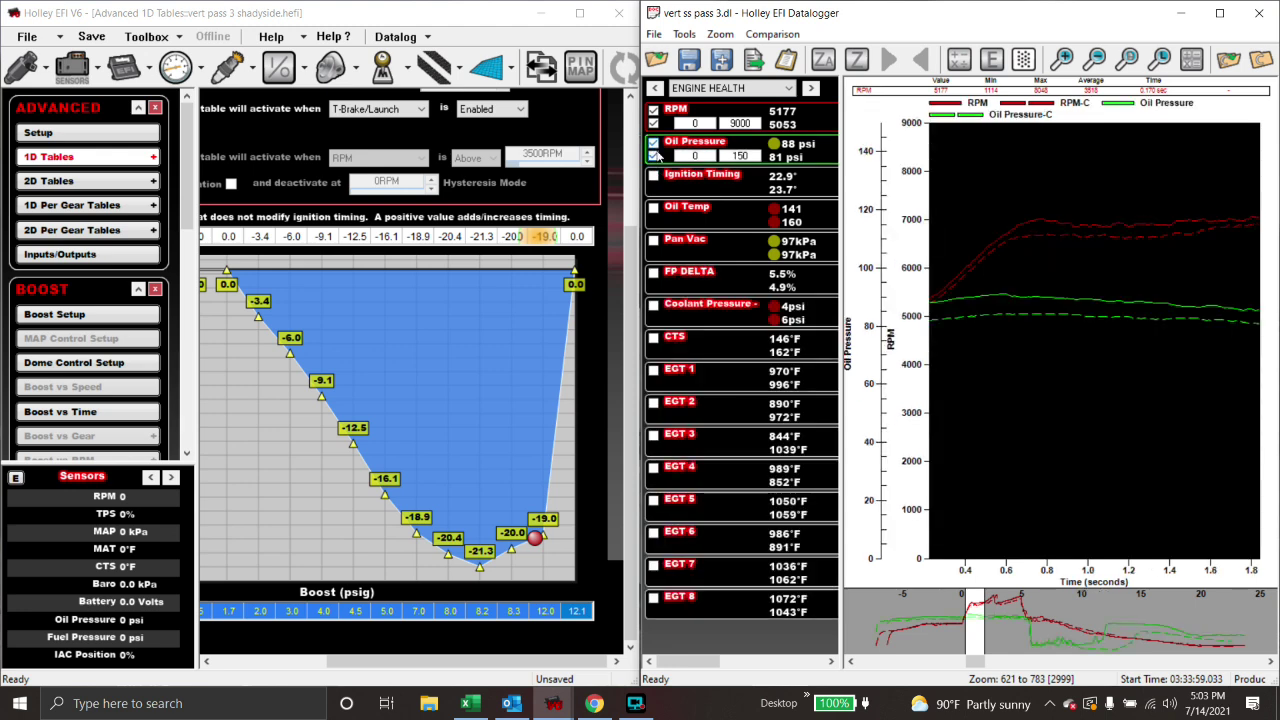
pyautogui.click(654, 241)
pyautogui.click(654, 308)
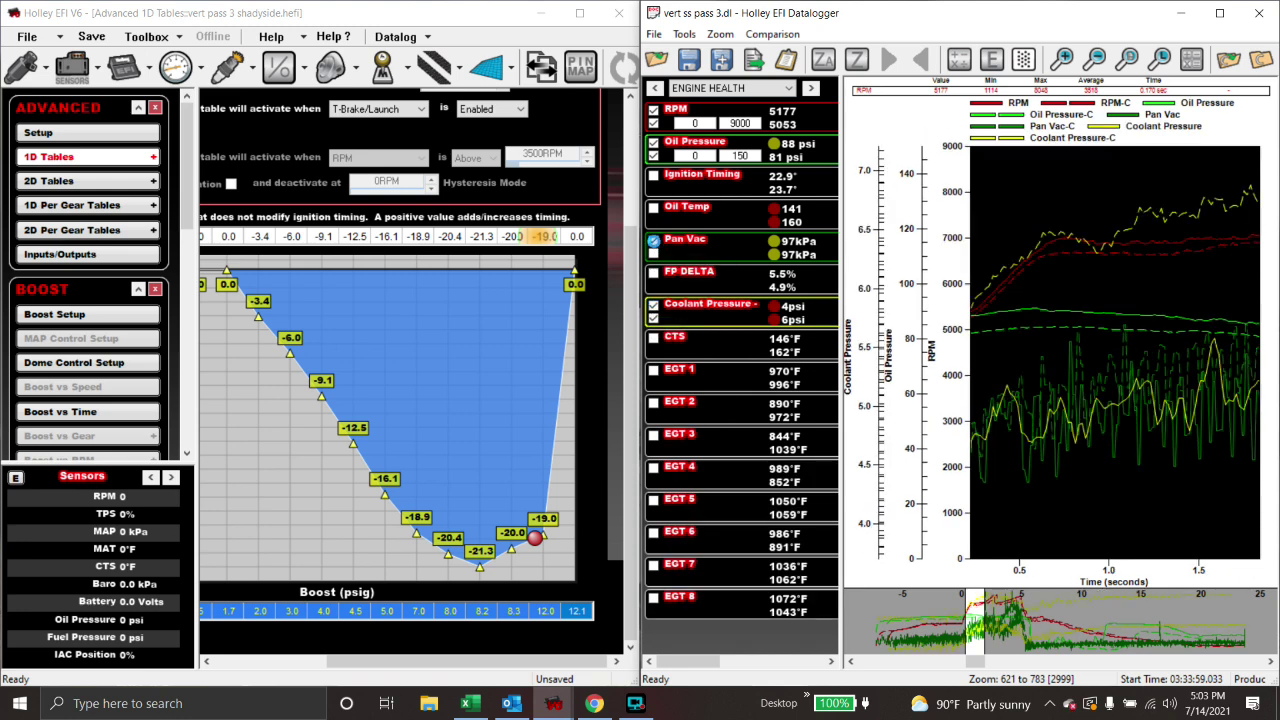
pyautogui.click(654, 241)
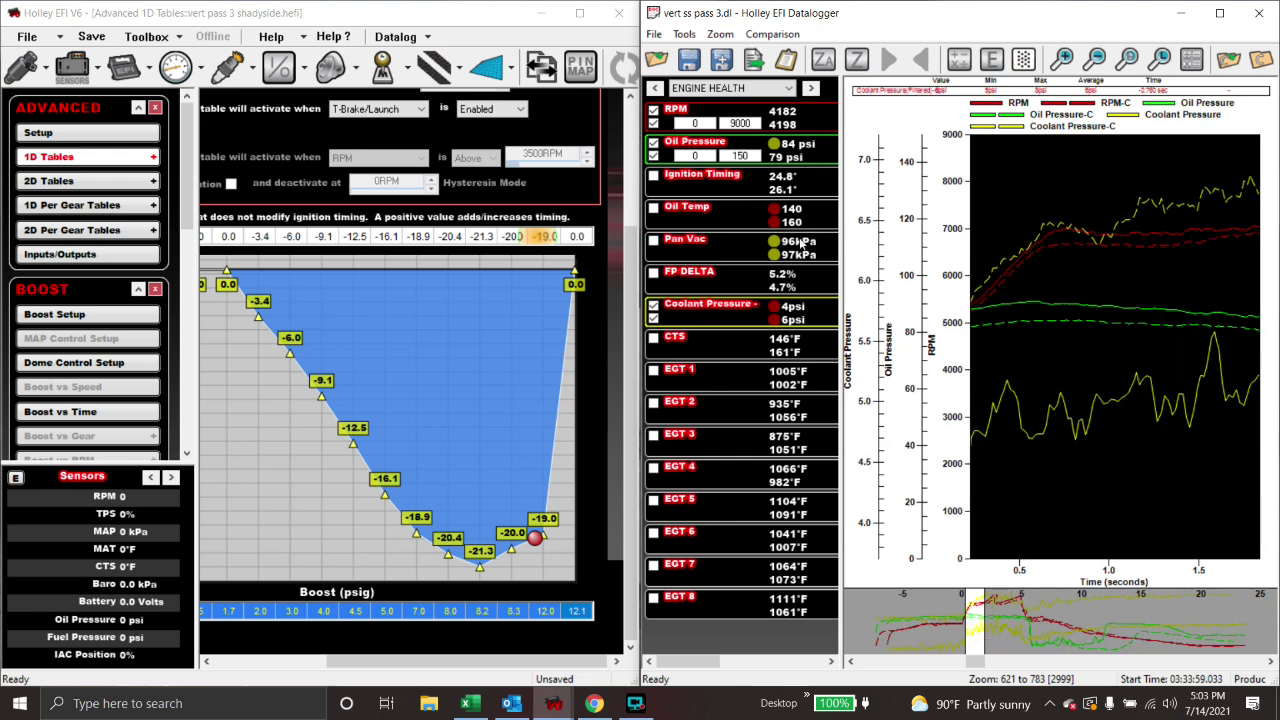
pyautogui.click(654, 241)
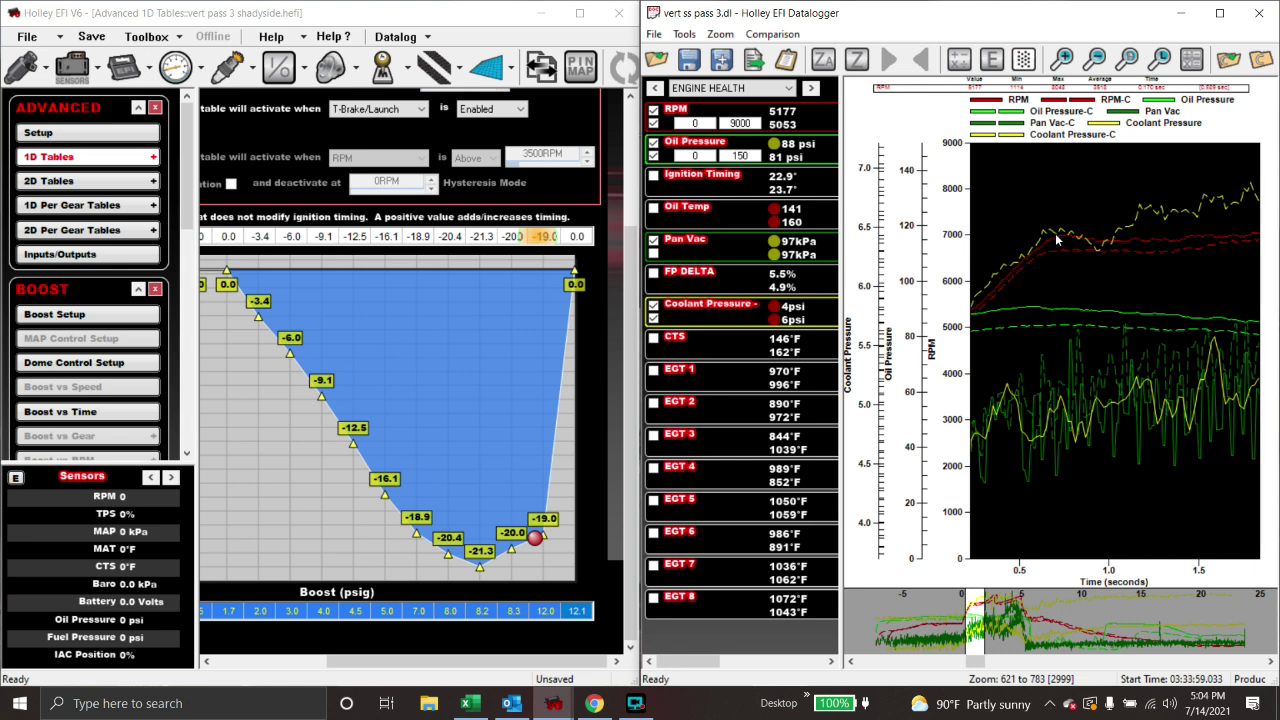
pyautogui.click(1099, 178)
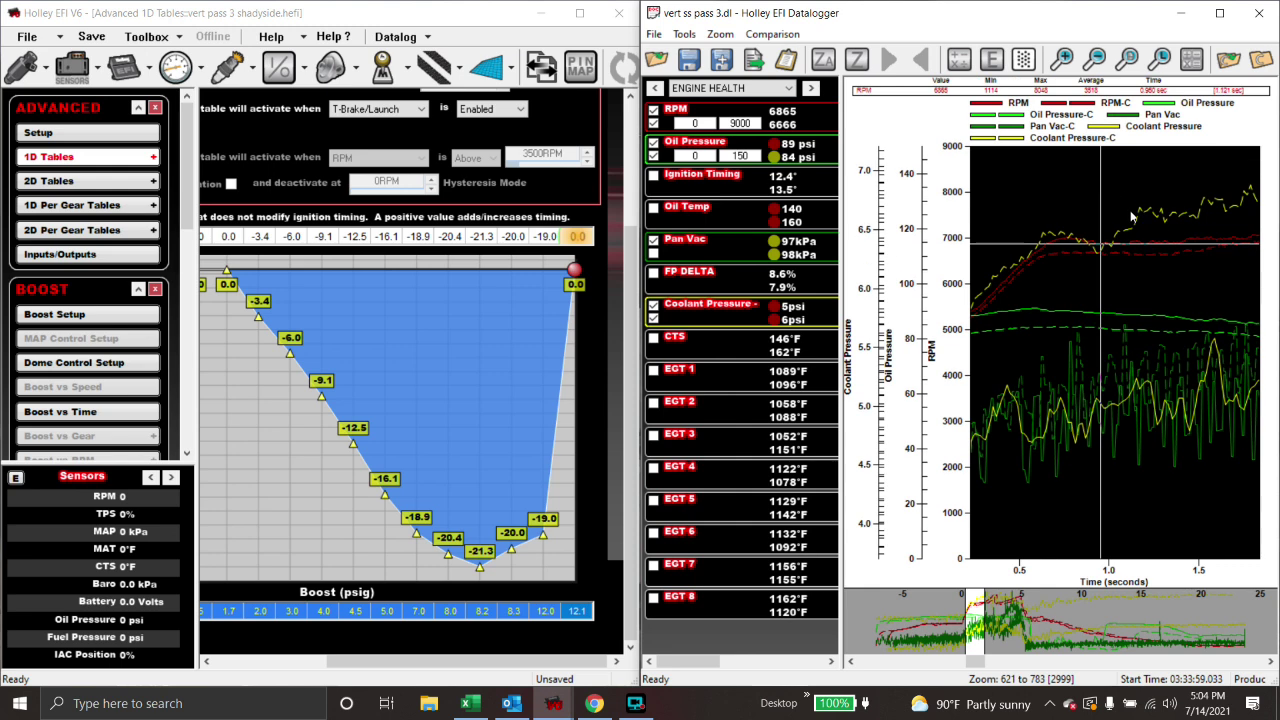
pyautogui.click(653, 306)
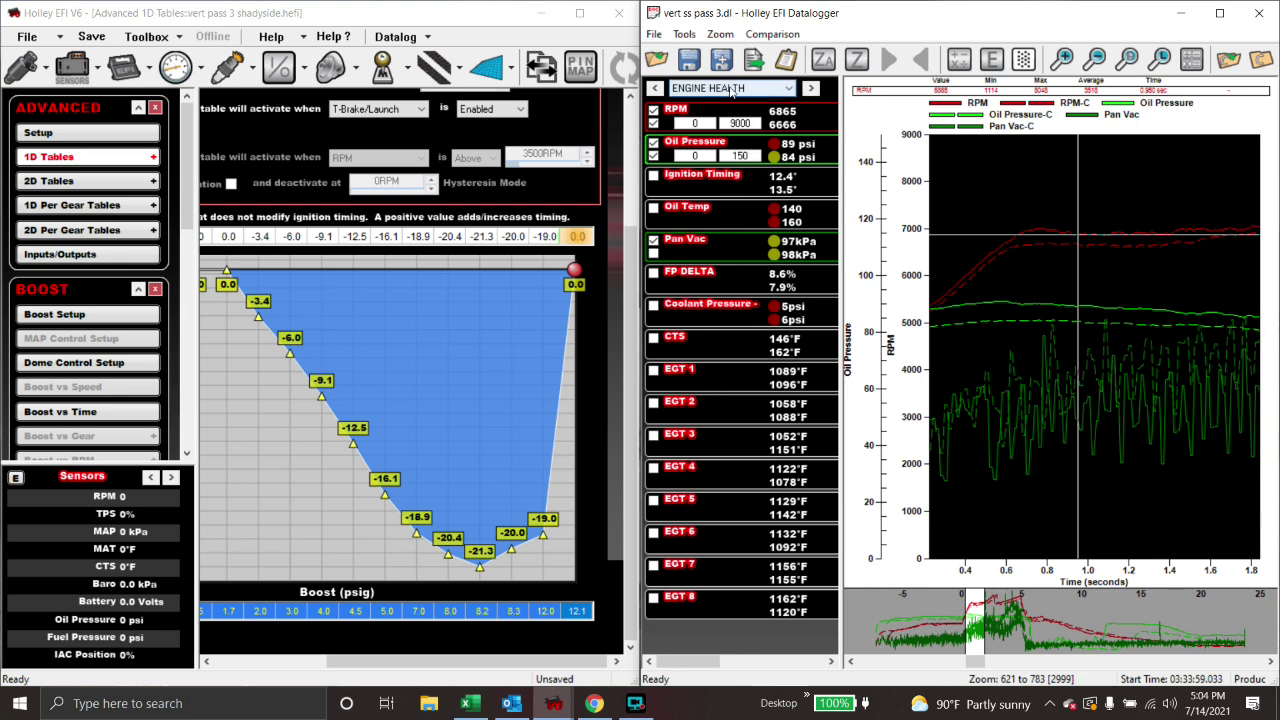
pyautogui.click(653, 89)
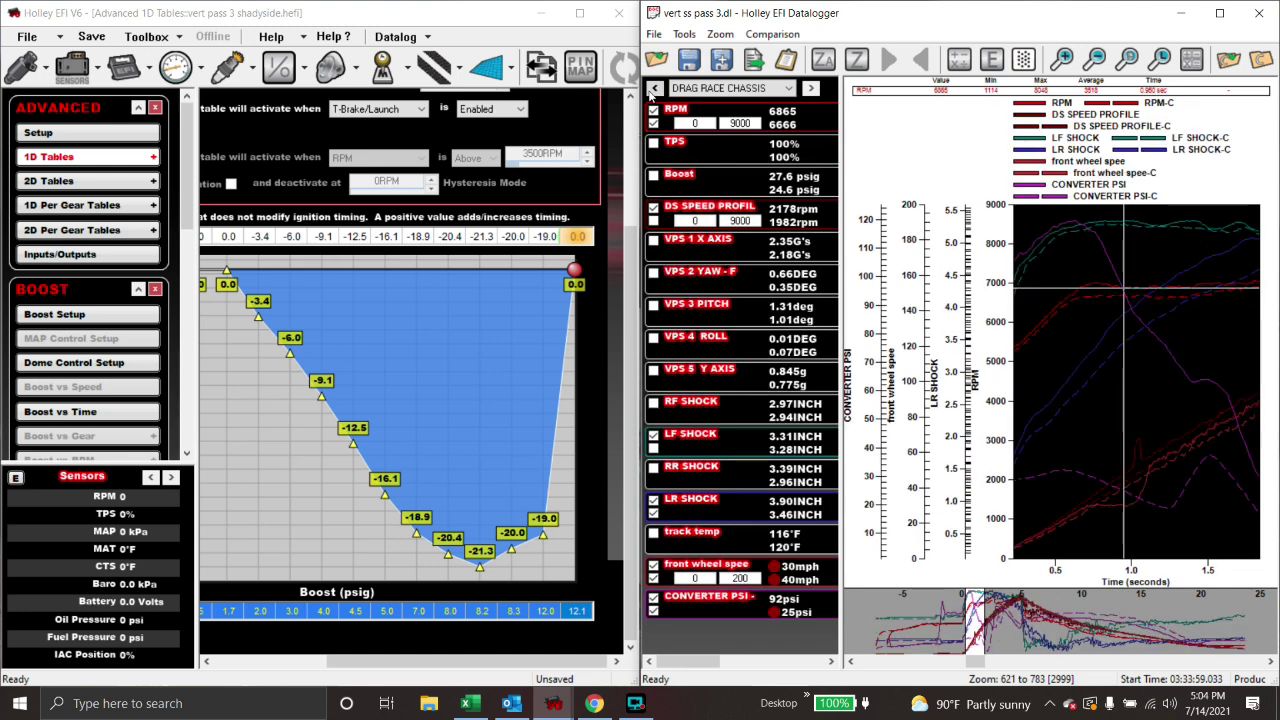
# Return to DRAG RACE 1 maximized and read the channels at 0.760, 1.110 and 1.250 sec
pyautogui.click(653, 89)
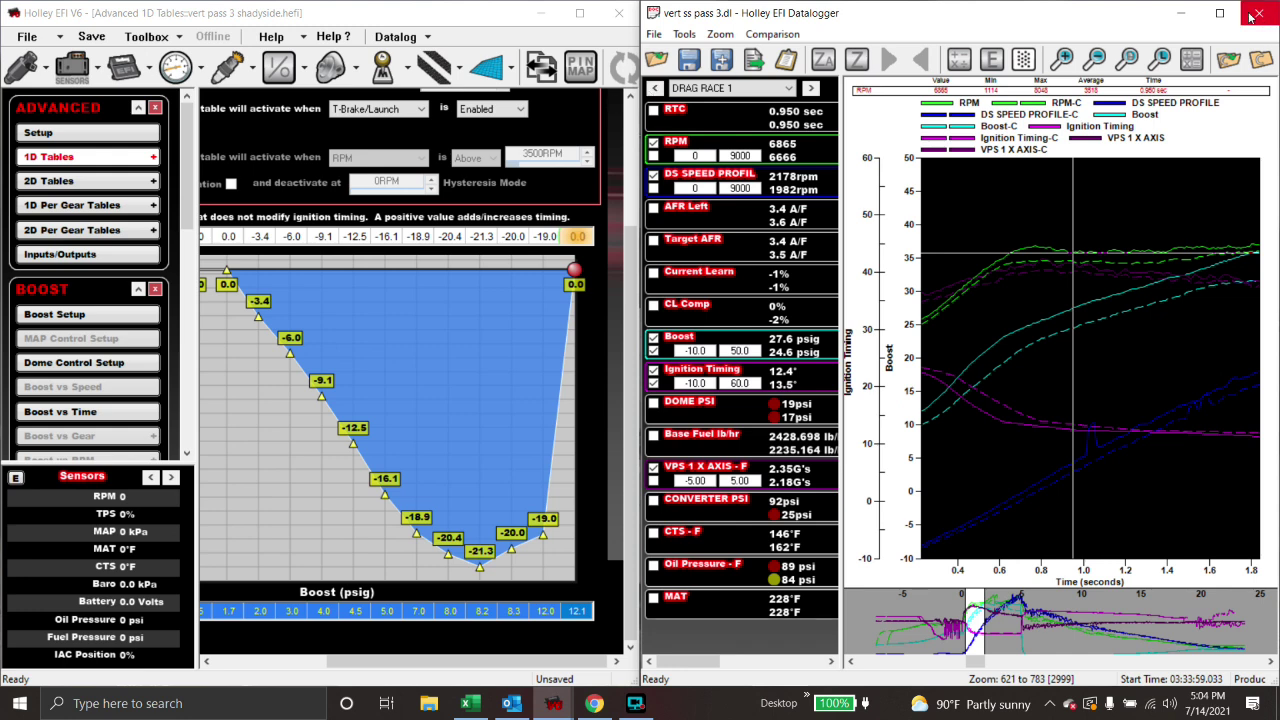
pyautogui.click(1219, 13)
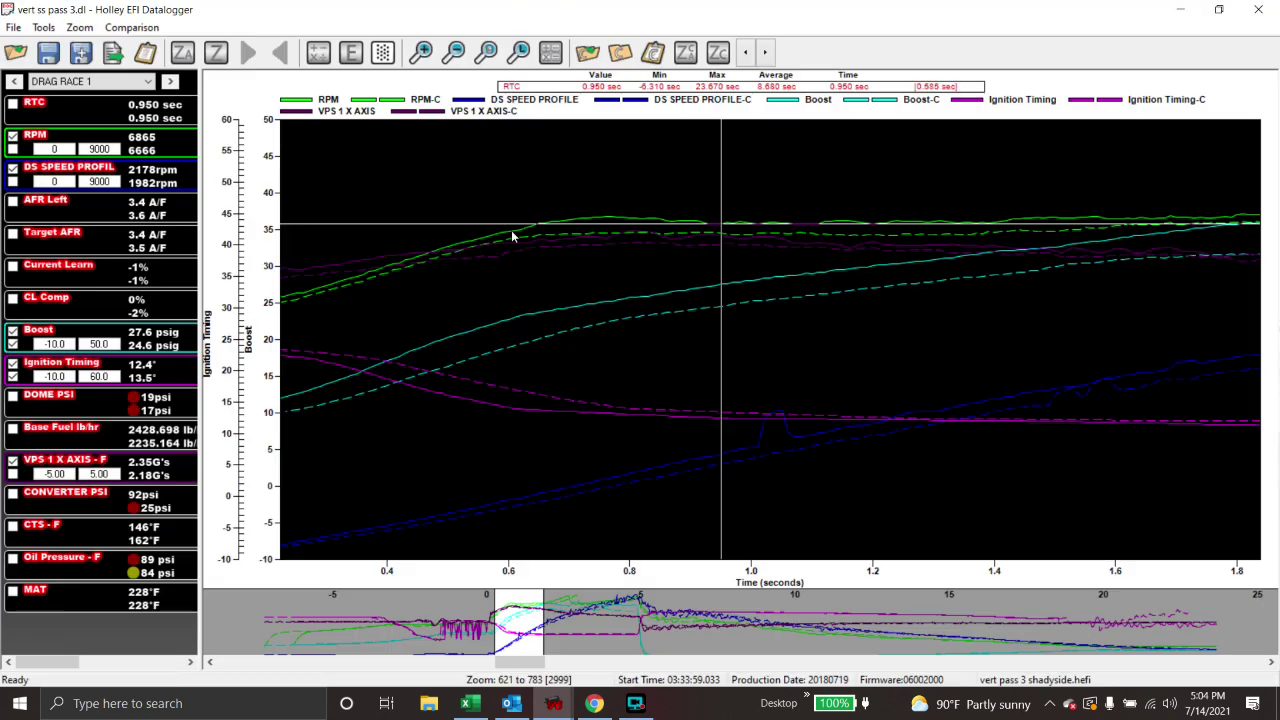
pyautogui.moveTo(556, 193); pyautogui.dragTo(605, 190)
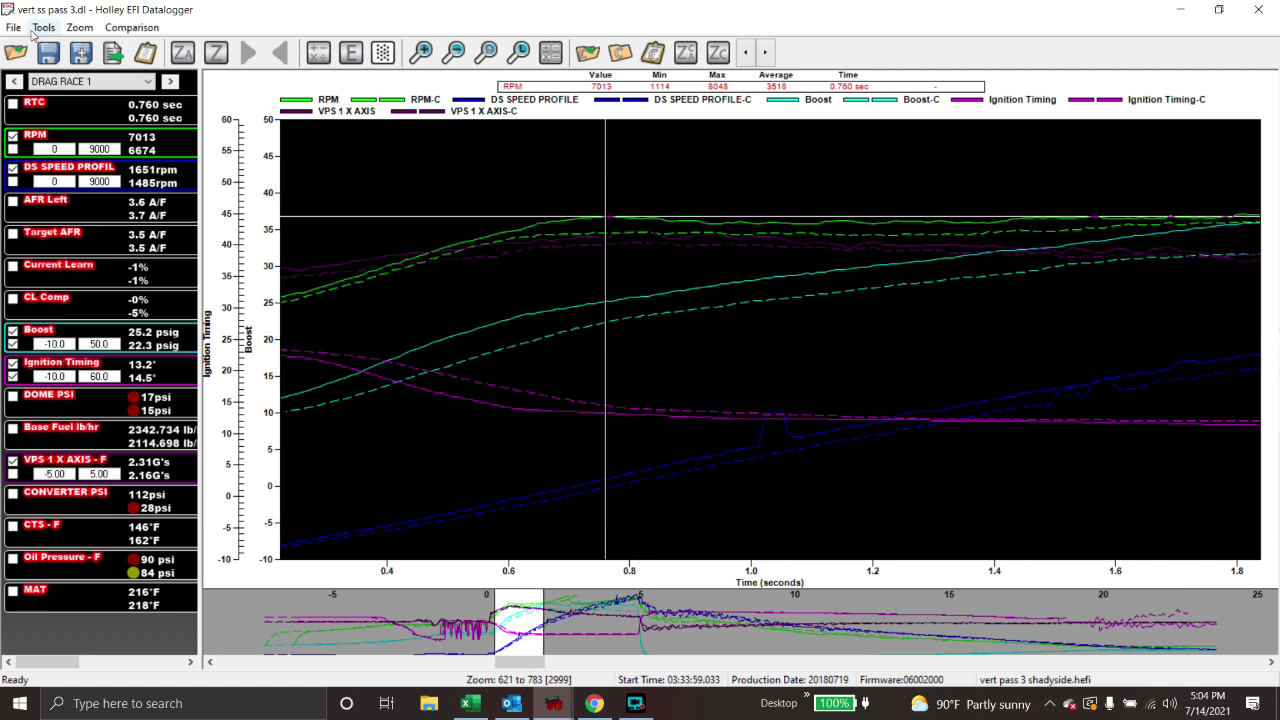
pyautogui.click(819, 213)
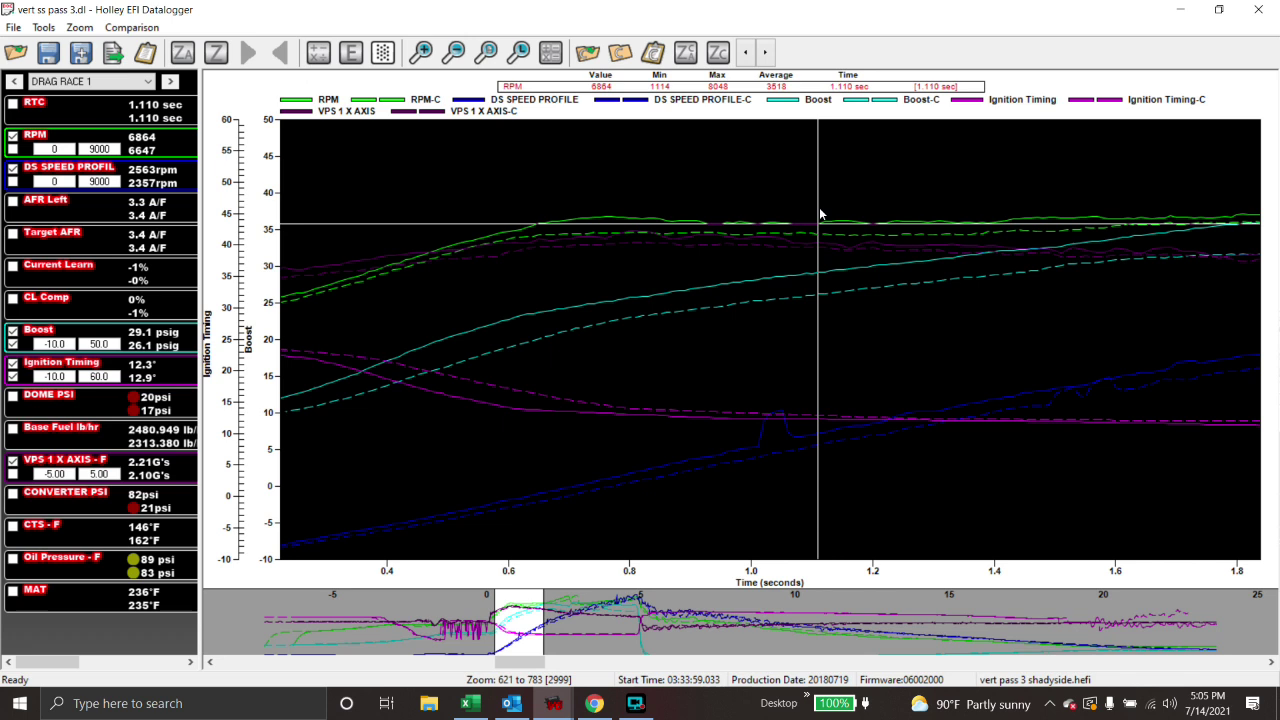
pyautogui.click(903, 184)
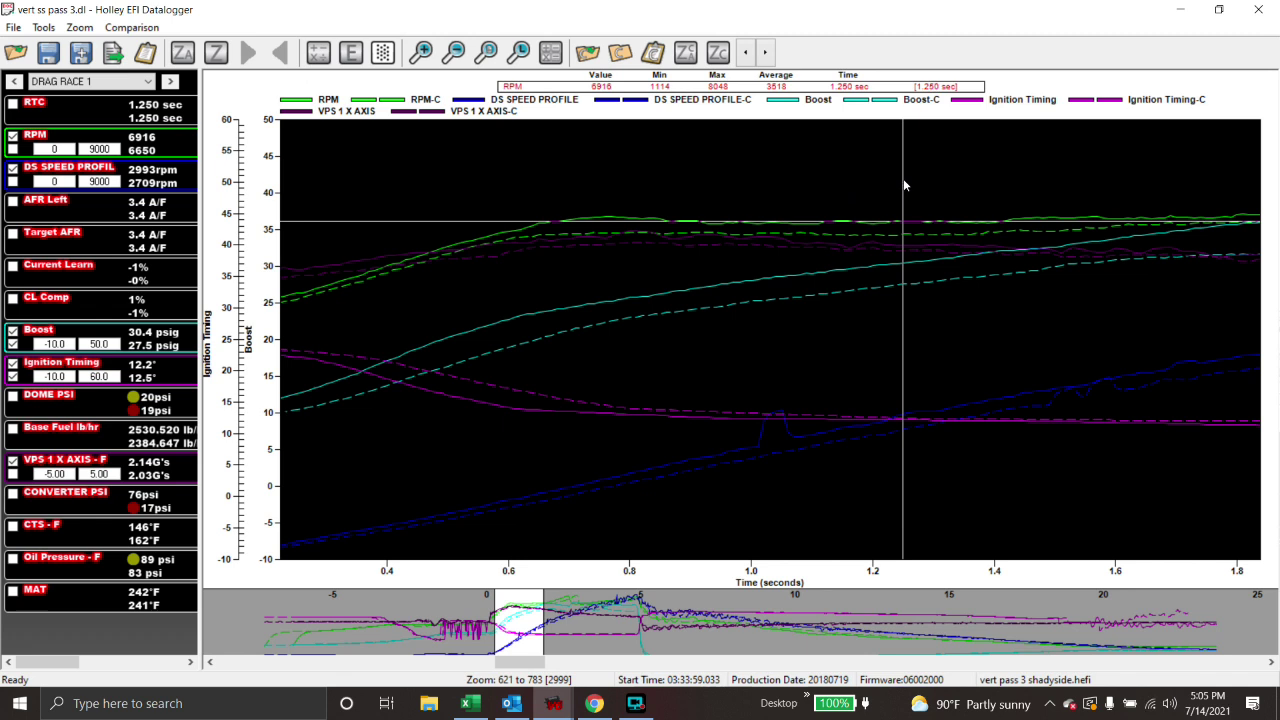